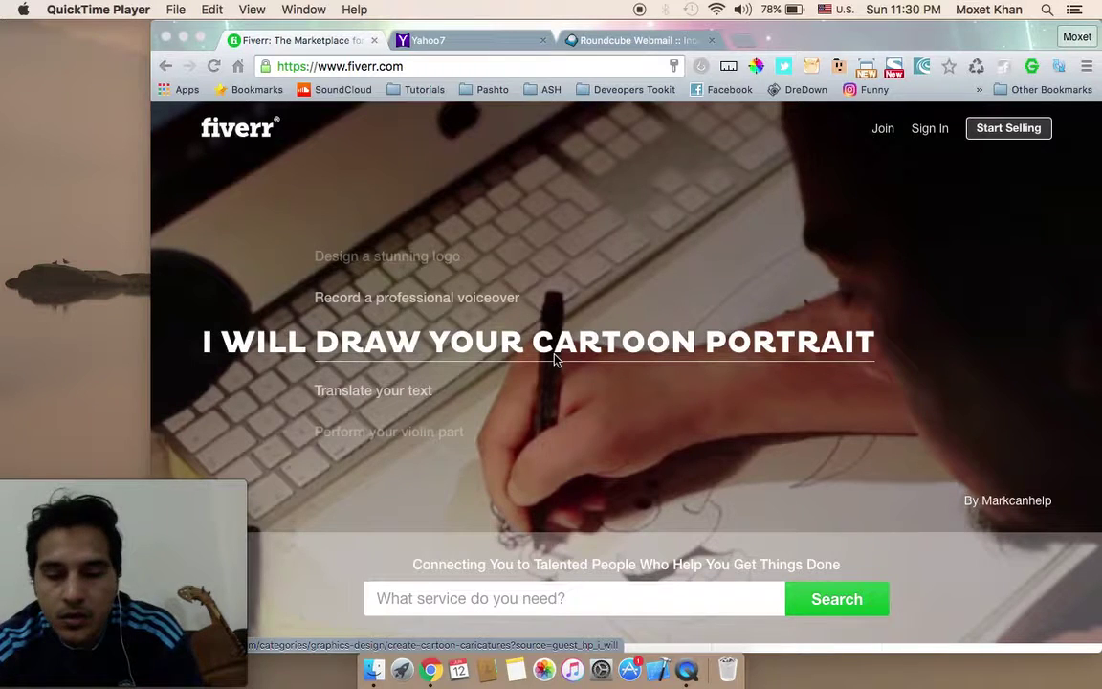
# Step: Start joining Fiverr by entering an e-mail address and continuing
pyautogui.click(542, 171)
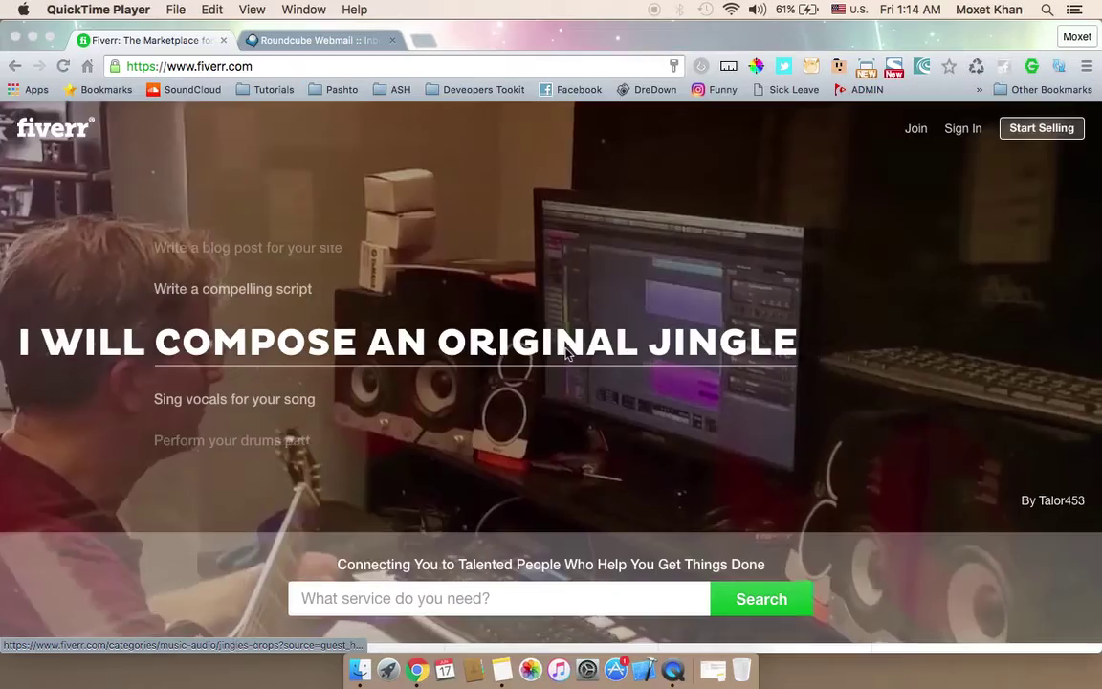
pyautogui.click(914, 140)
pyautogui.click(914, 139)
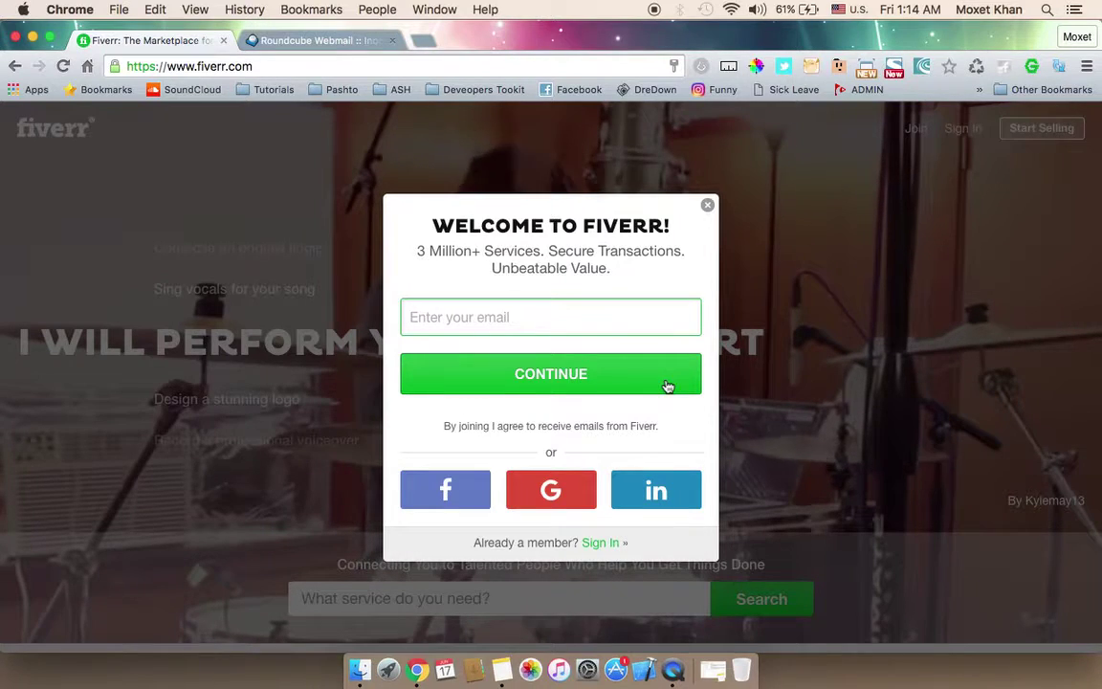
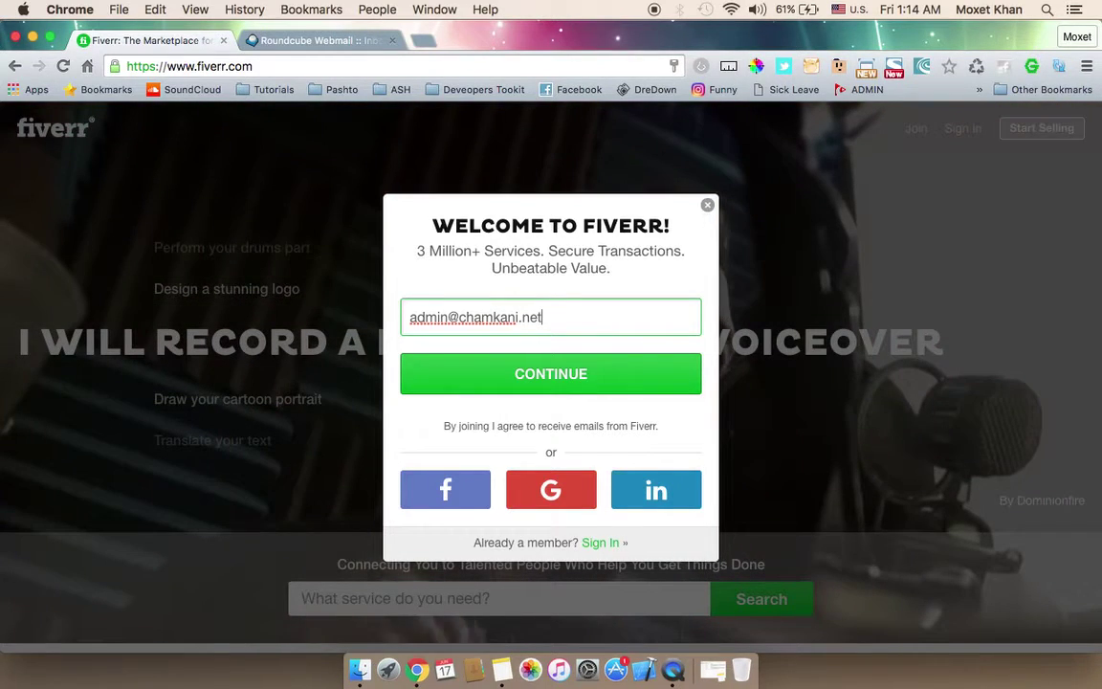
pyautogui.click(618, 377)
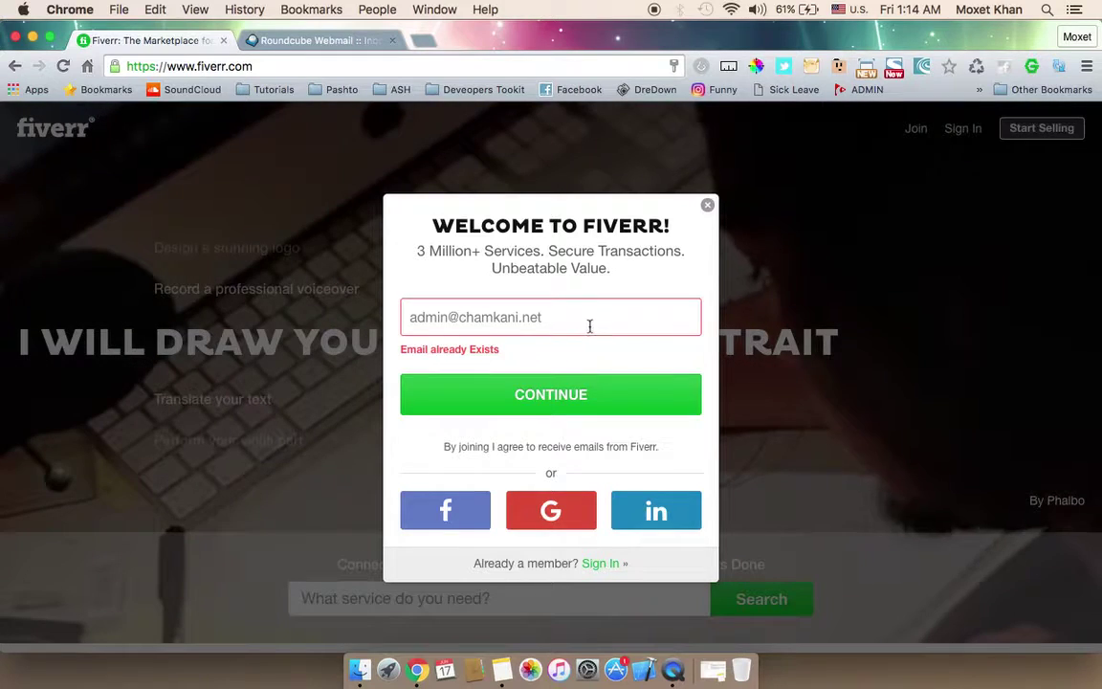
# Step: Replace the rejected e-mail's domain with a new .com domain and submit it
pyautogui.click(524, 317)
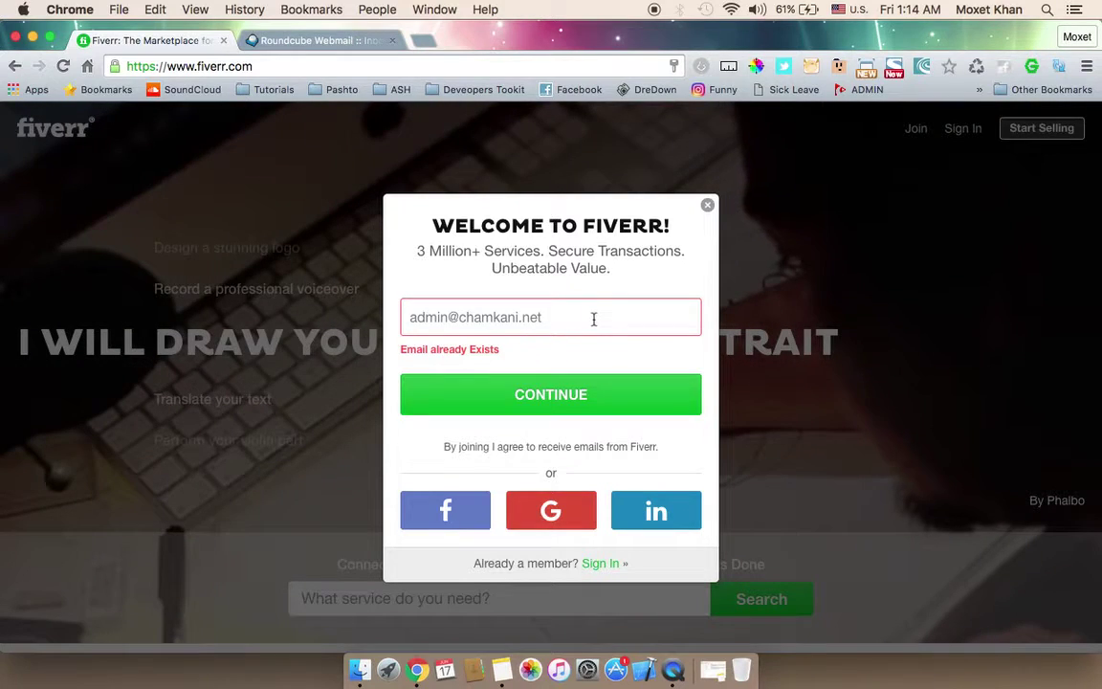
pyautogui.press('super+a')
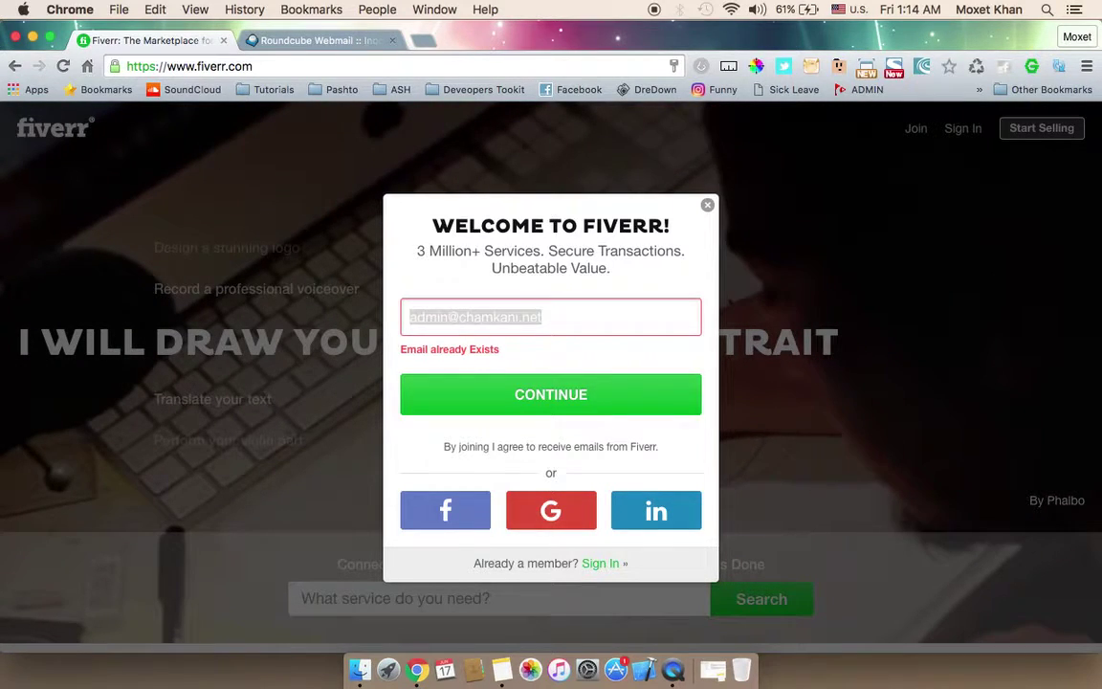
pyautogui.press('Right')
pyautogui.hotkey('shift', 'Left')
pyautogui.hotkey('shift', 'Left')
pyautogui.hotkey('shift', 'Left')
pyautogui.hotkey('shift', 'Left')
pyautogui.hotkey('shift', 'Left')
pyautogui.hotkey('shift', 'Left')
pyautogui.hotkey('shift', 'Left')
pyautogui.hotkey('shift', 'Left')
pyautogui.hotkey('shift', 'Left')
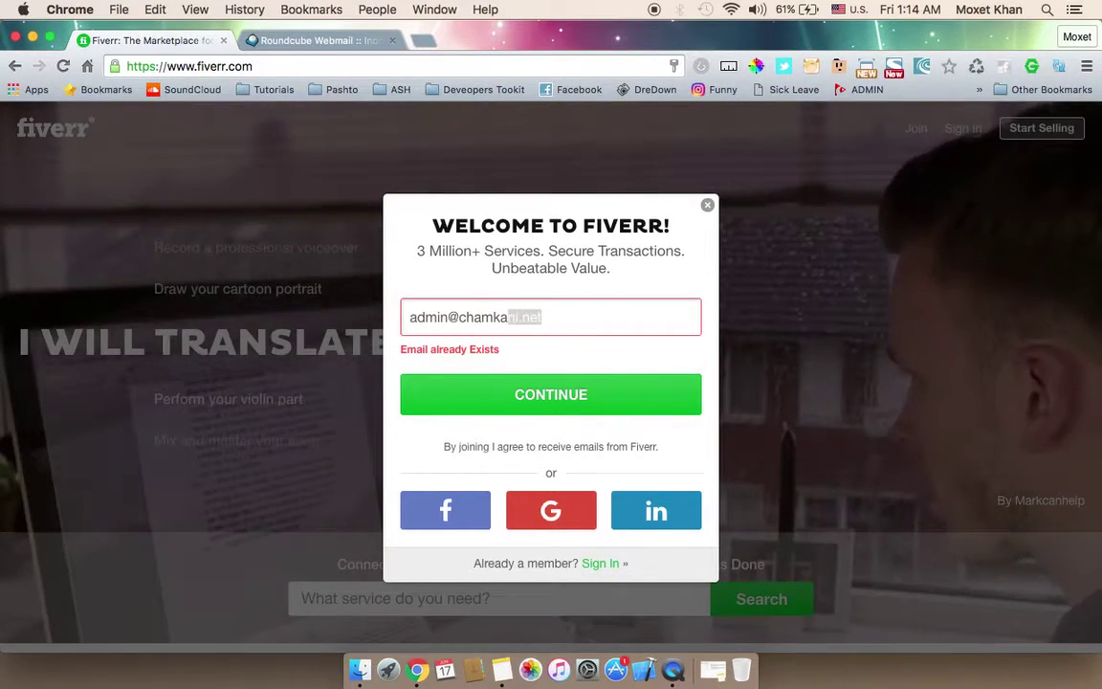
pyautogui.hotkey('shift', 'Left')
pyautogui.hotkey('shift', 'Left')
pyautogui.hotkey('shift', 'Left')
pyautogui.write('sof')
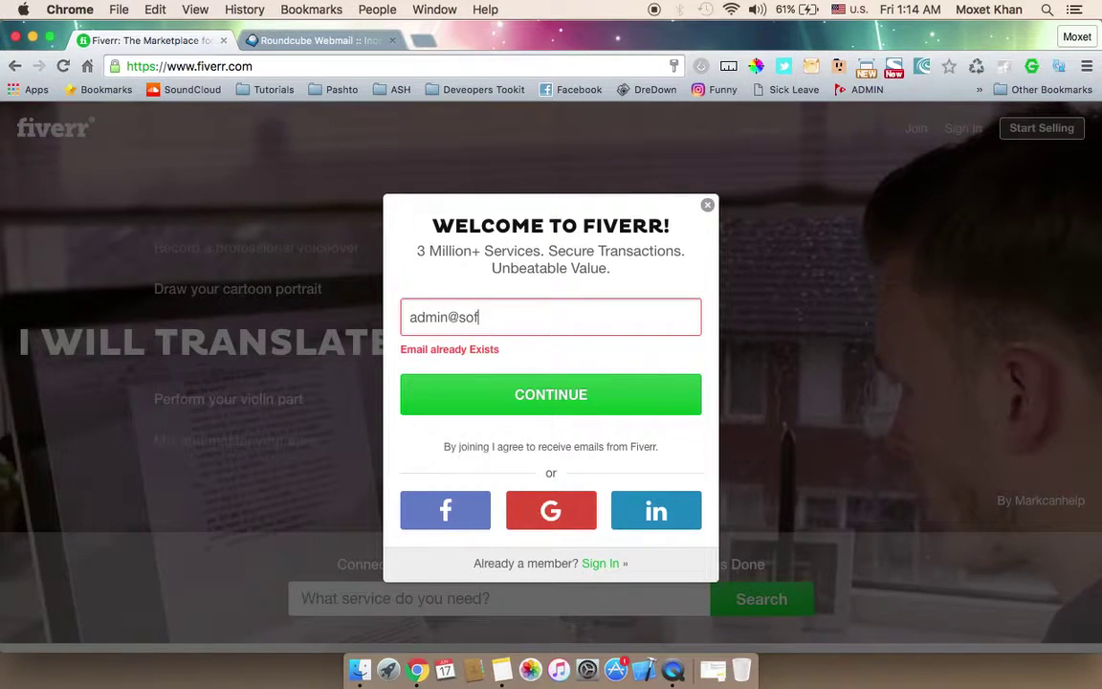
pyautogui.write('temblemscl')
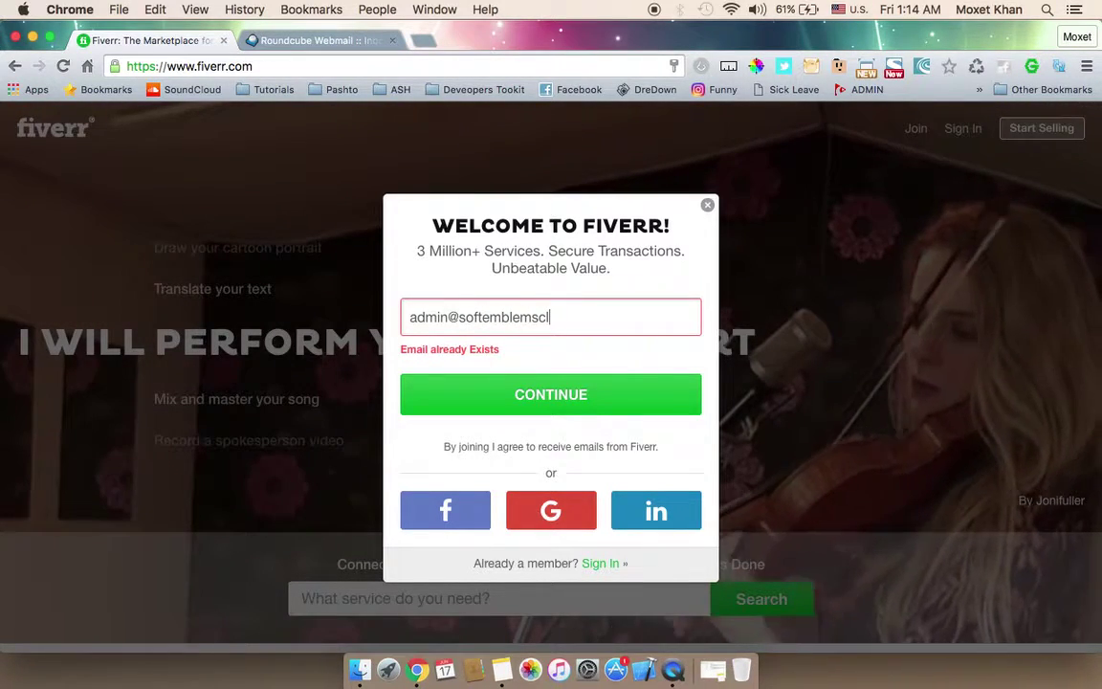
pyautogui.press('BackSpace')
pyautogui.press('BackSpace')
pyautogui.write('.com')
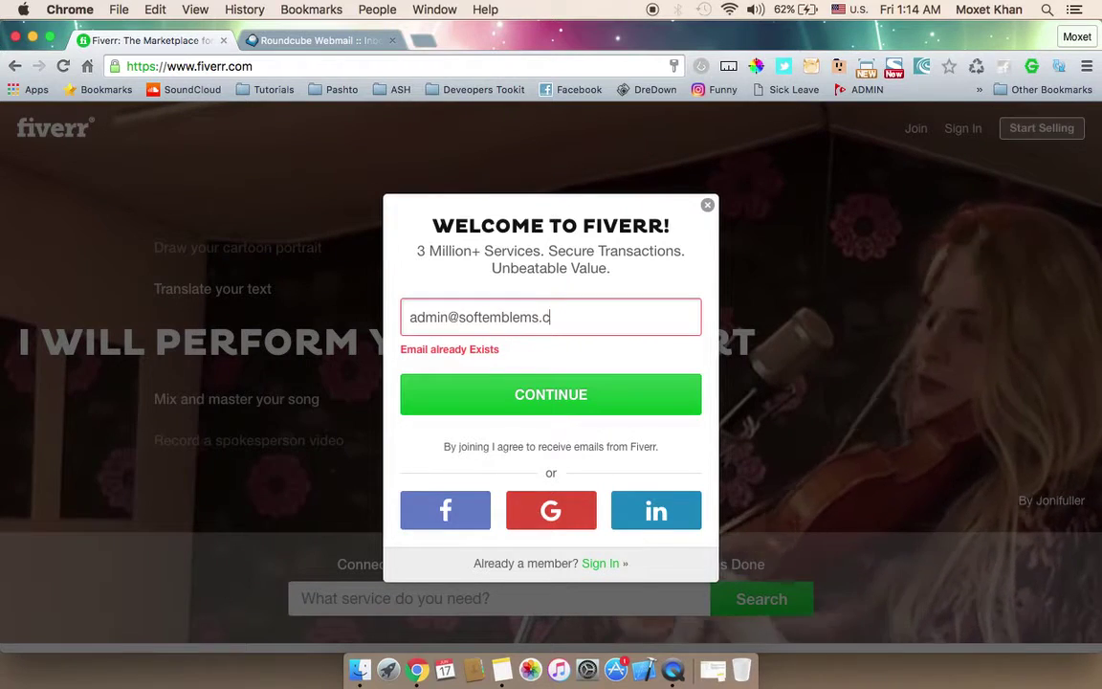
pyautogui.press('Return')
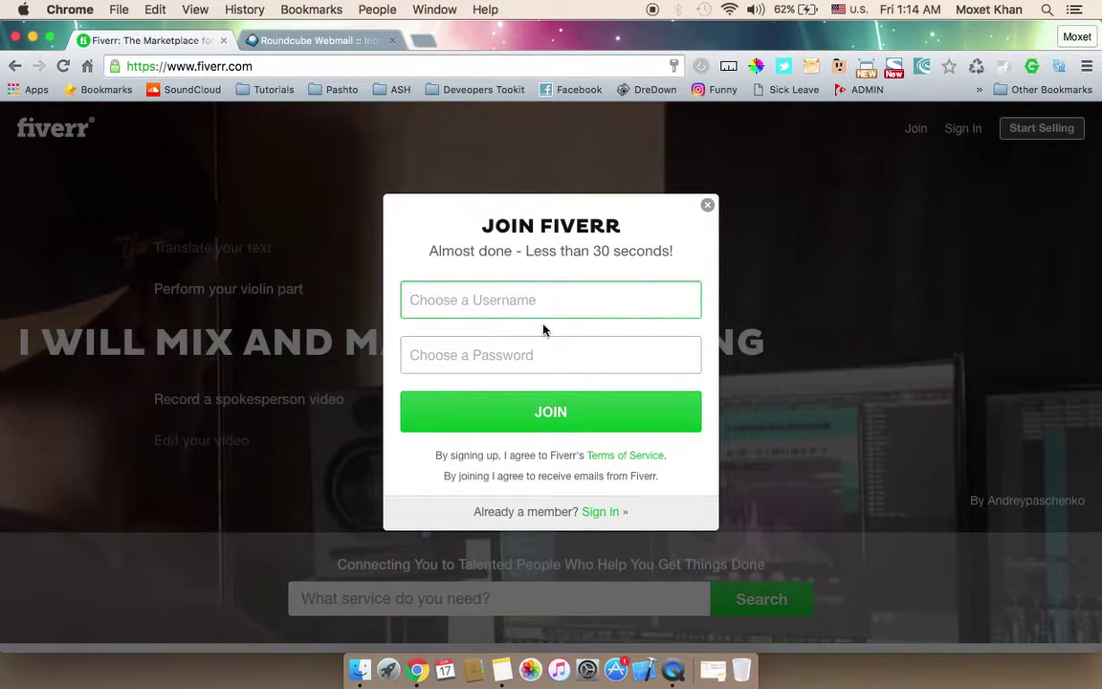
# Step: Enter an available username and a password, then create the Fiverr account
pyautogui.write('softemblems')
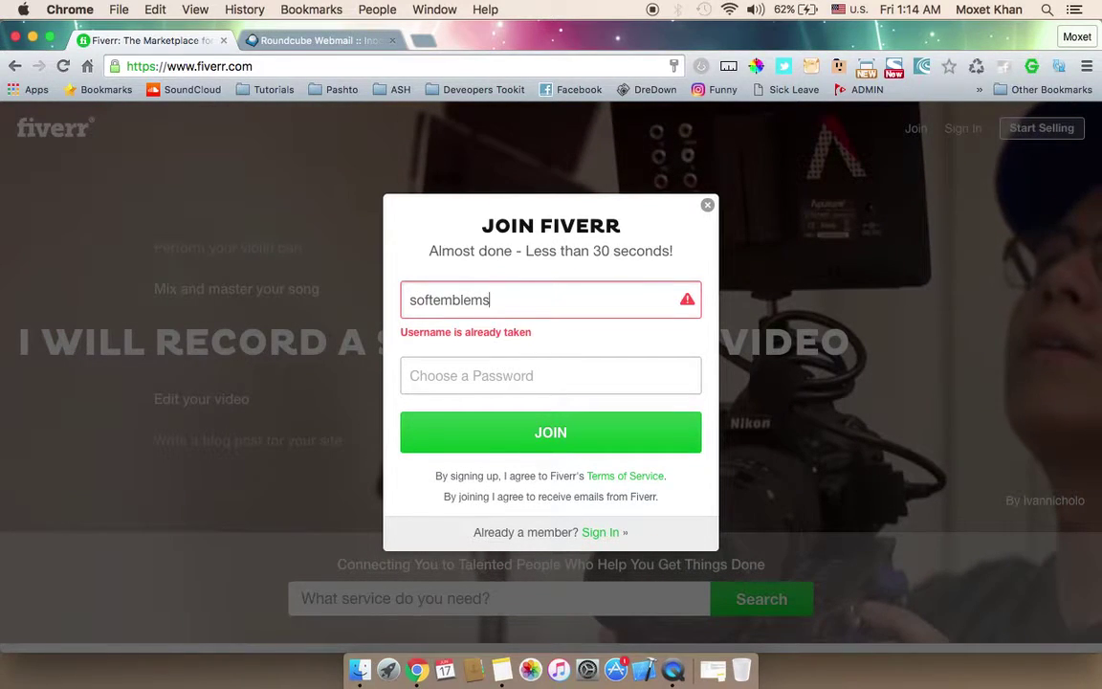
pyautogui.press('BackSpace')
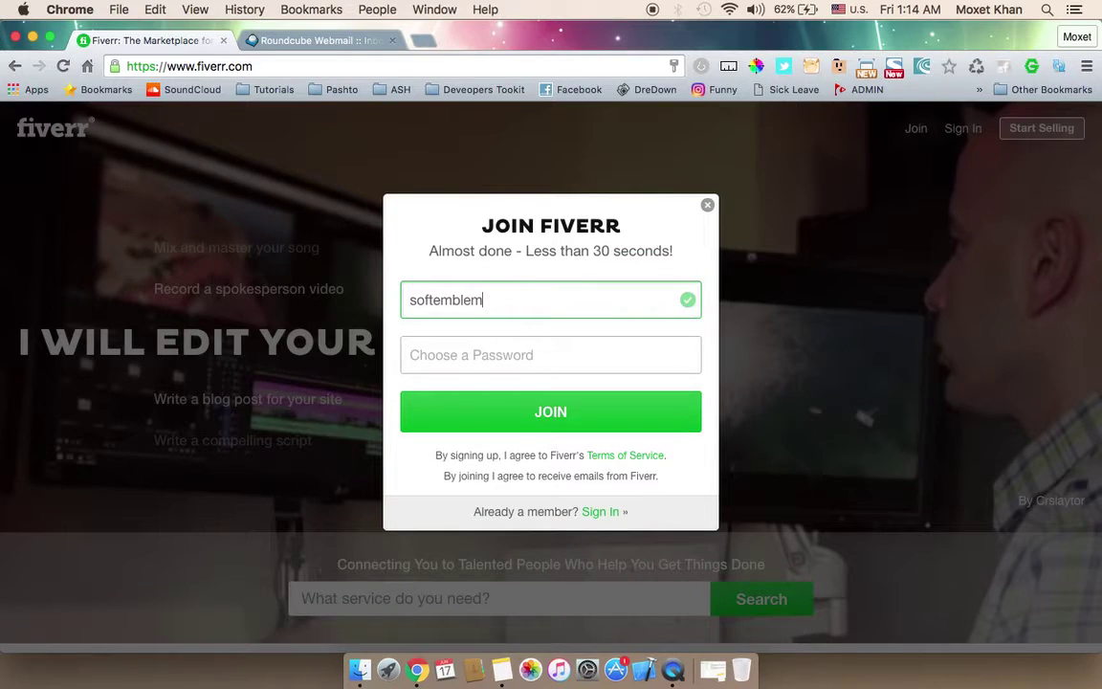
pyautogui.click(550, 354)
pyautogui.write('••••••••')
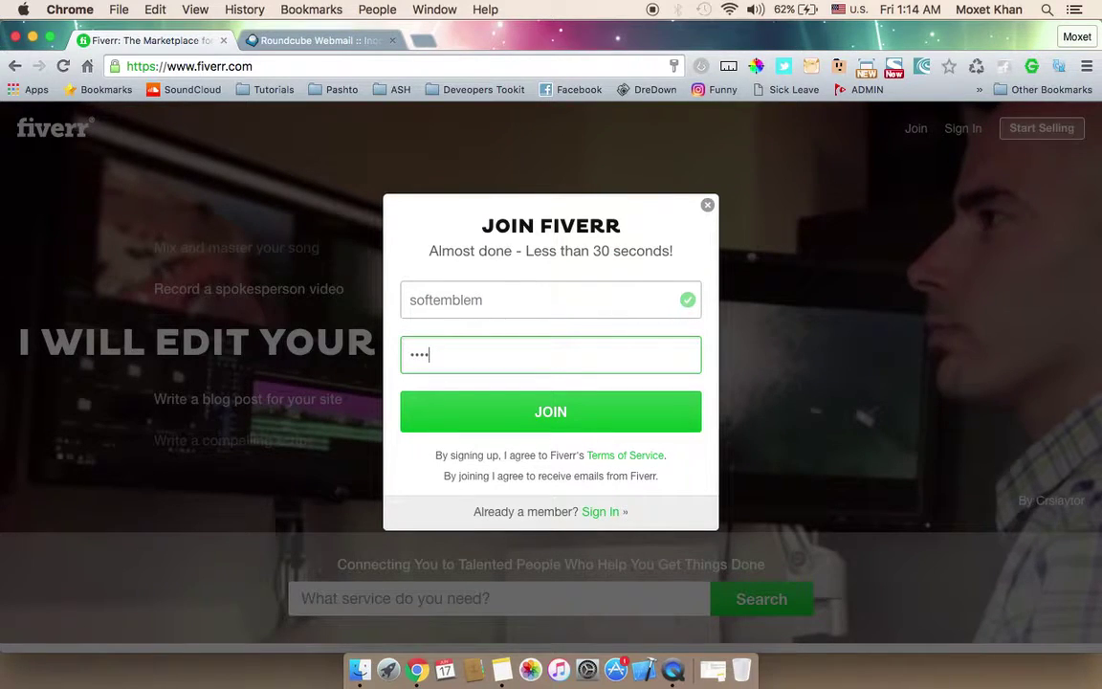
pyautogui.click(491, 393)
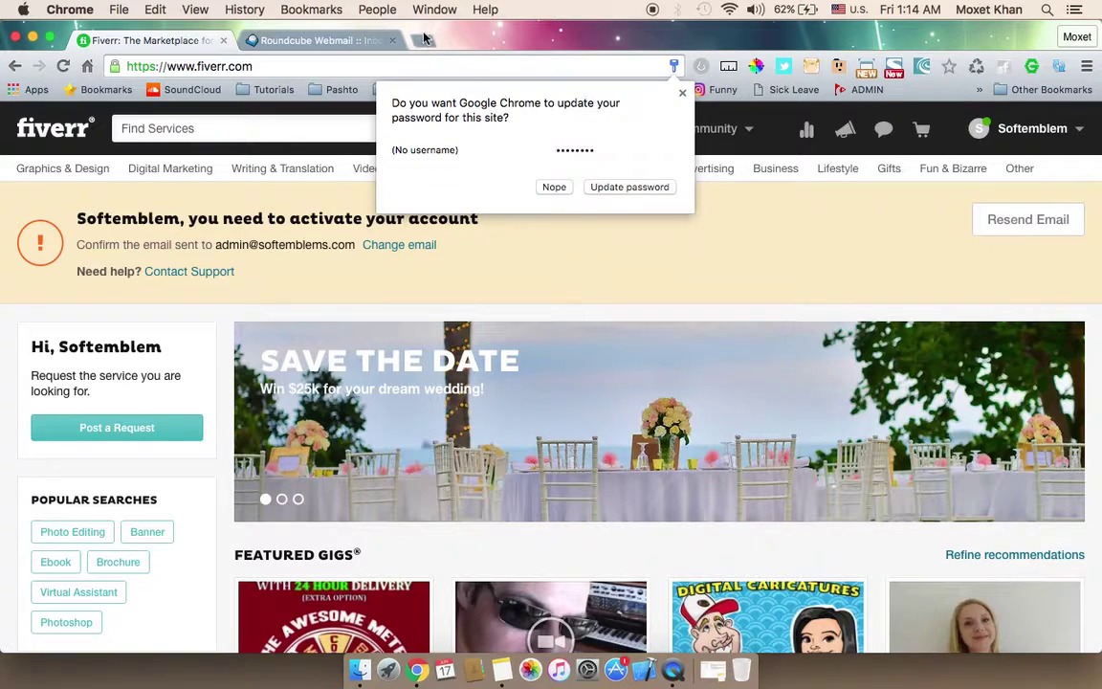
# Step: Log in to the domain's /webmail page in a new tab with the mailbox credentials
pyautogui.click(423, 42)
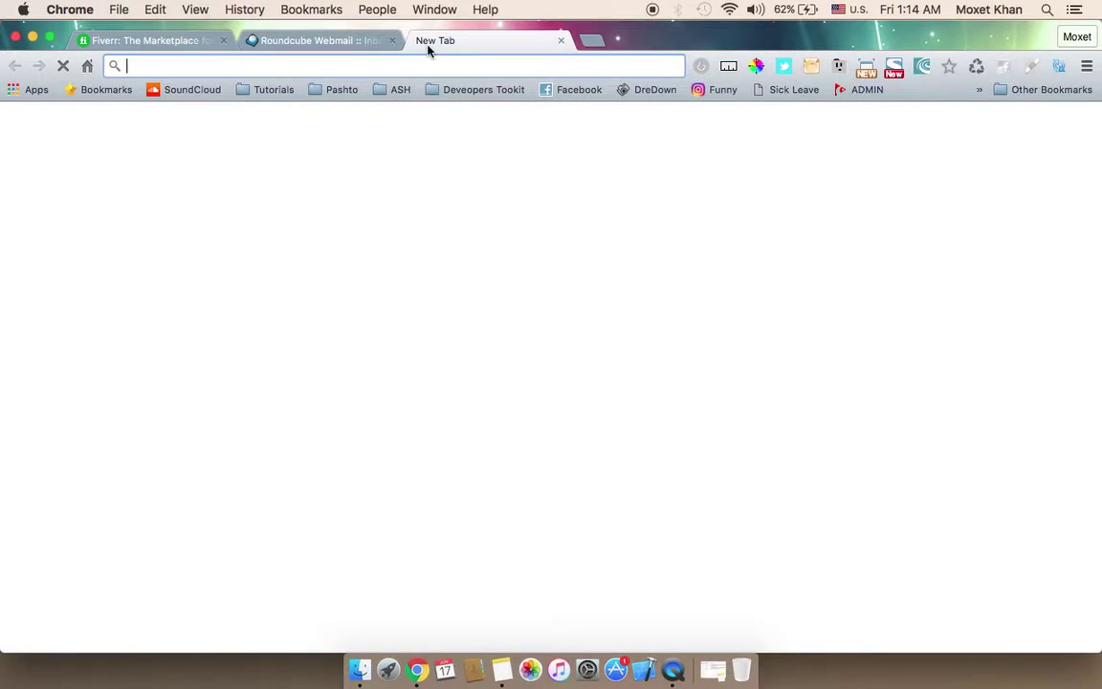
pyautogui.write('softemblems.com/ittihad/main')
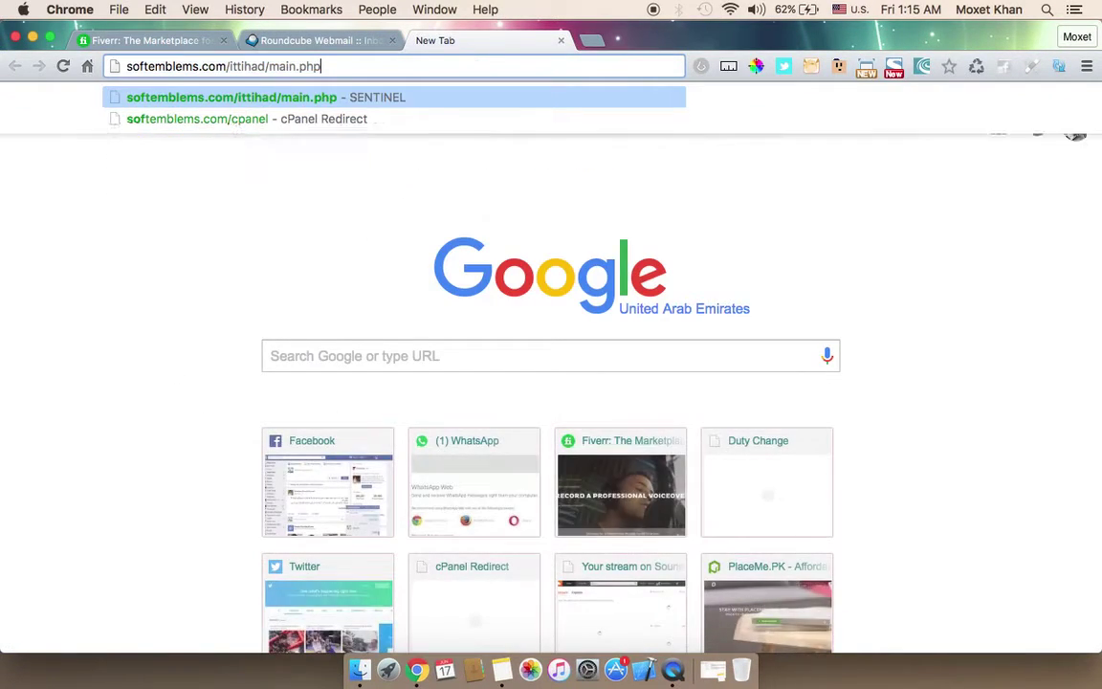
pyautogui.press('BackSpace')
pyautogui.press('BackSpace')
pyautogui.press('BackSpace')
pyautogui.press('BackSpace')
pyautogui.press('BackSpace')
pyautogui.press('BackSpace')
pyautogui.press('BackSpace')
pyautogui.press('BackSpace')
pyautogui.press('BackSpace')
pyautogui.press('BackSpace')
pyautogui.press('BackSpace')
pyautogui.press('BackSpace')
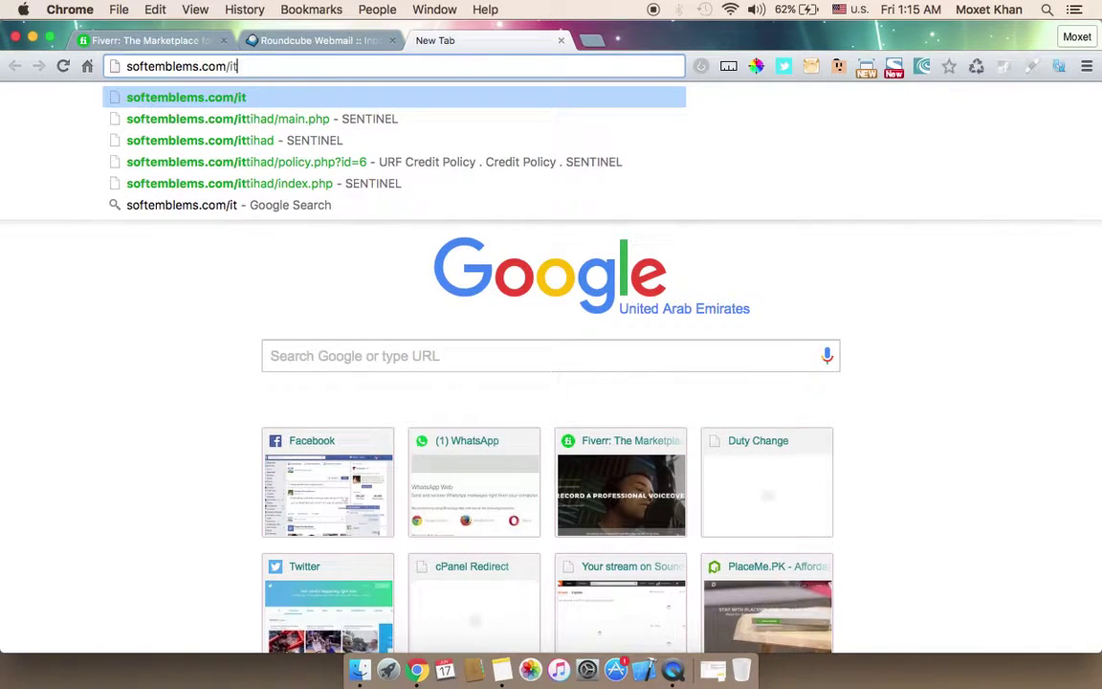
pyautogui.write('webmail')
pyautogui.press('Return')
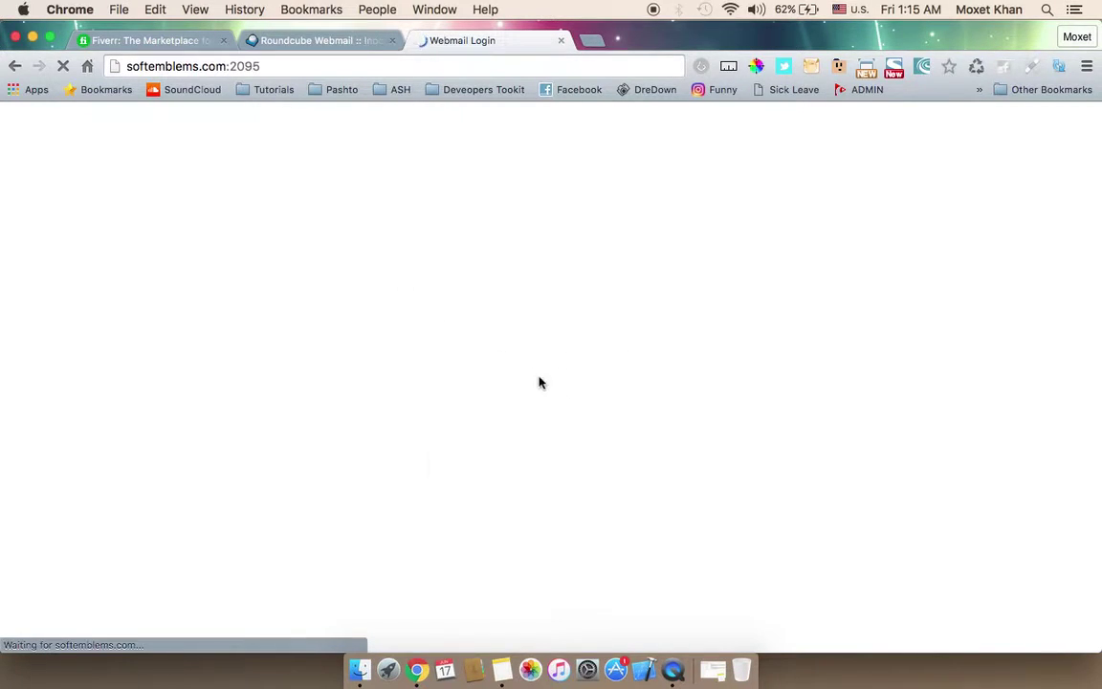
pyautogui.click(534, 332)
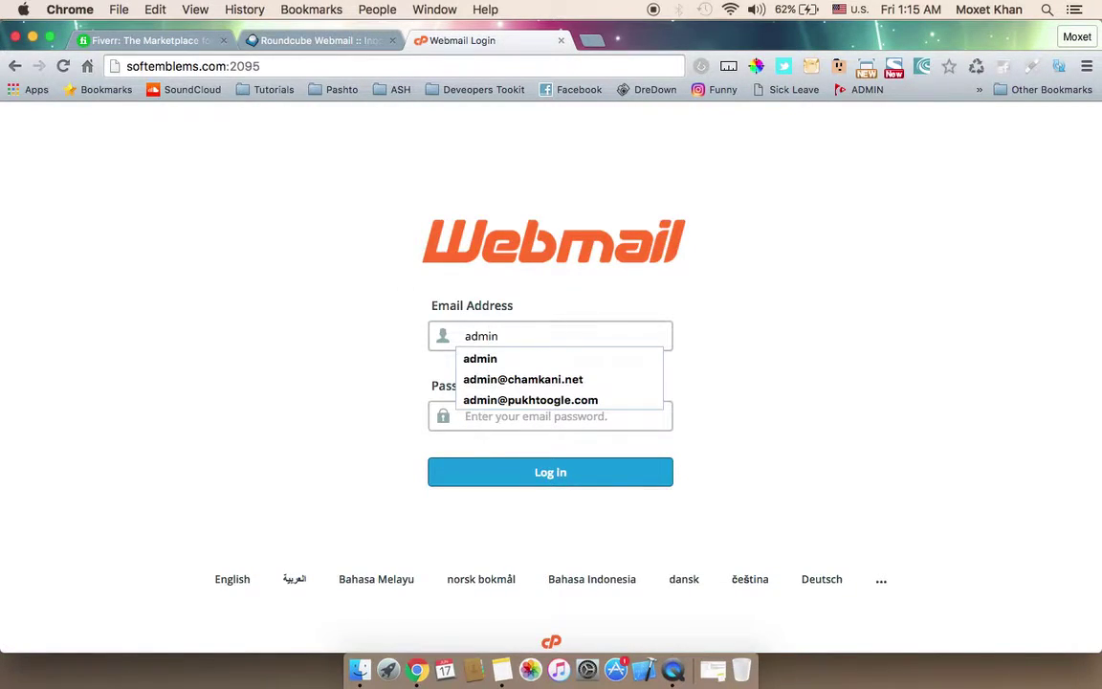
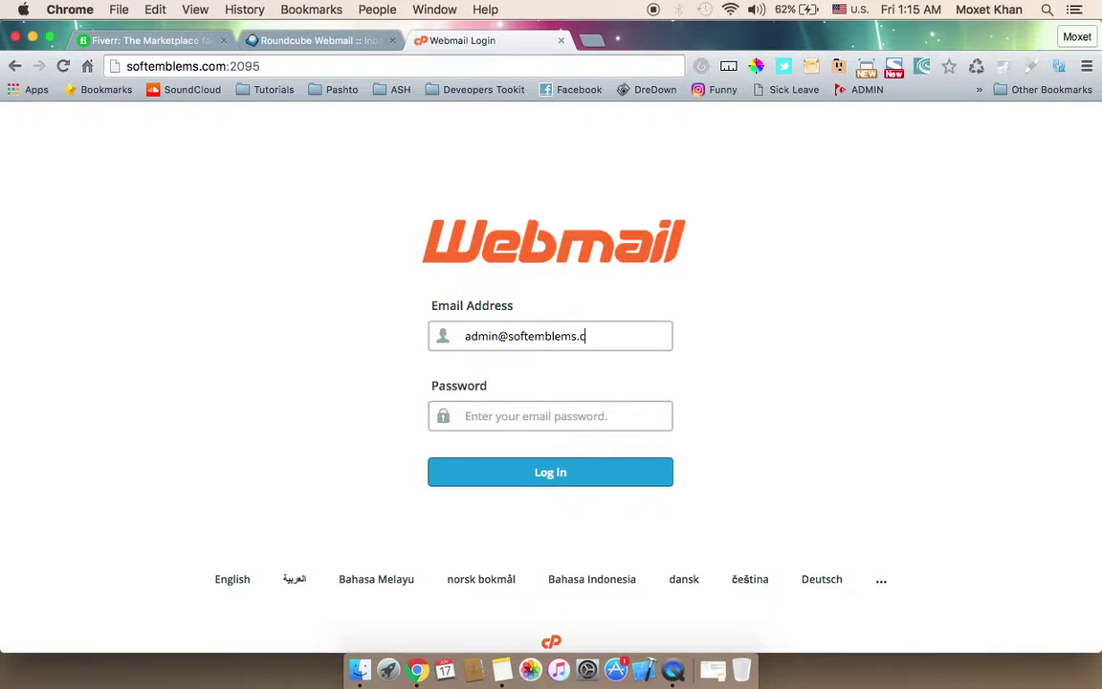
pyautogui.write('***')
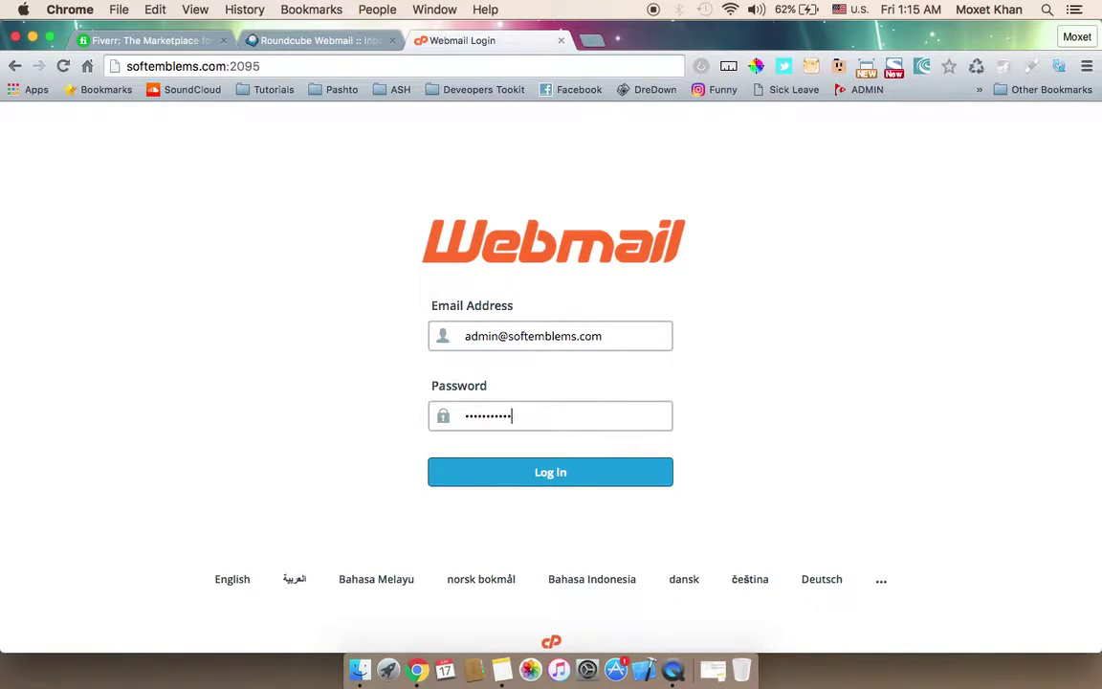
pyautogui.press('Return')
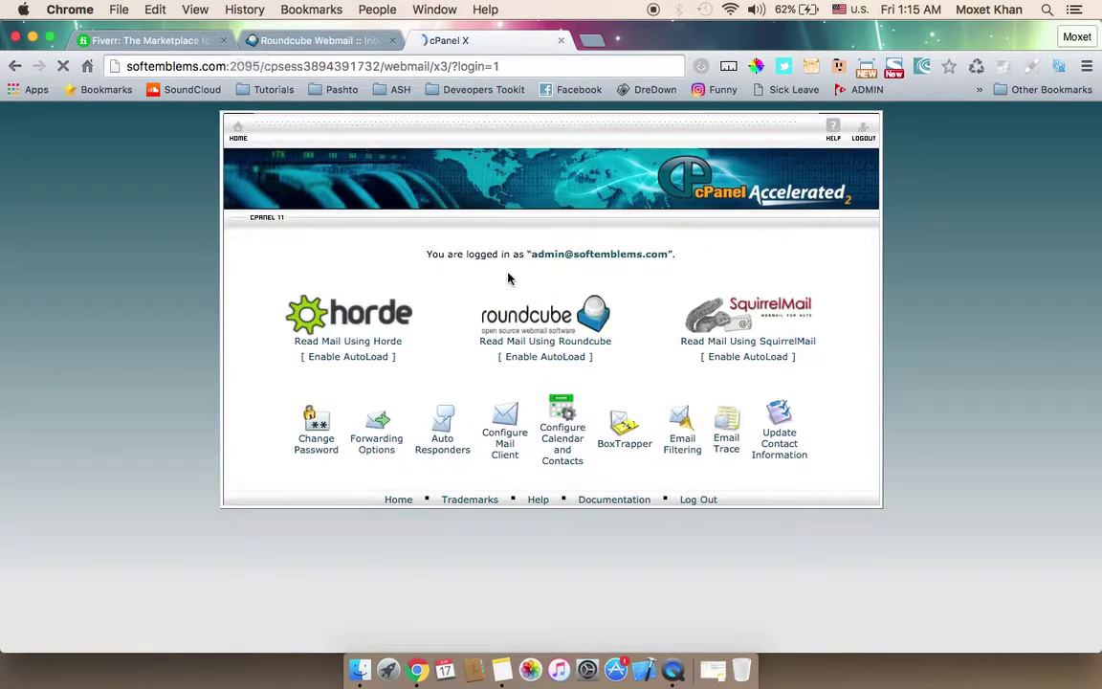
# Step: Open the Fiverr email in Roundcube and follow its ACTIVATE YOUR ACCOUNT link
pyautogui.click(540, 316)
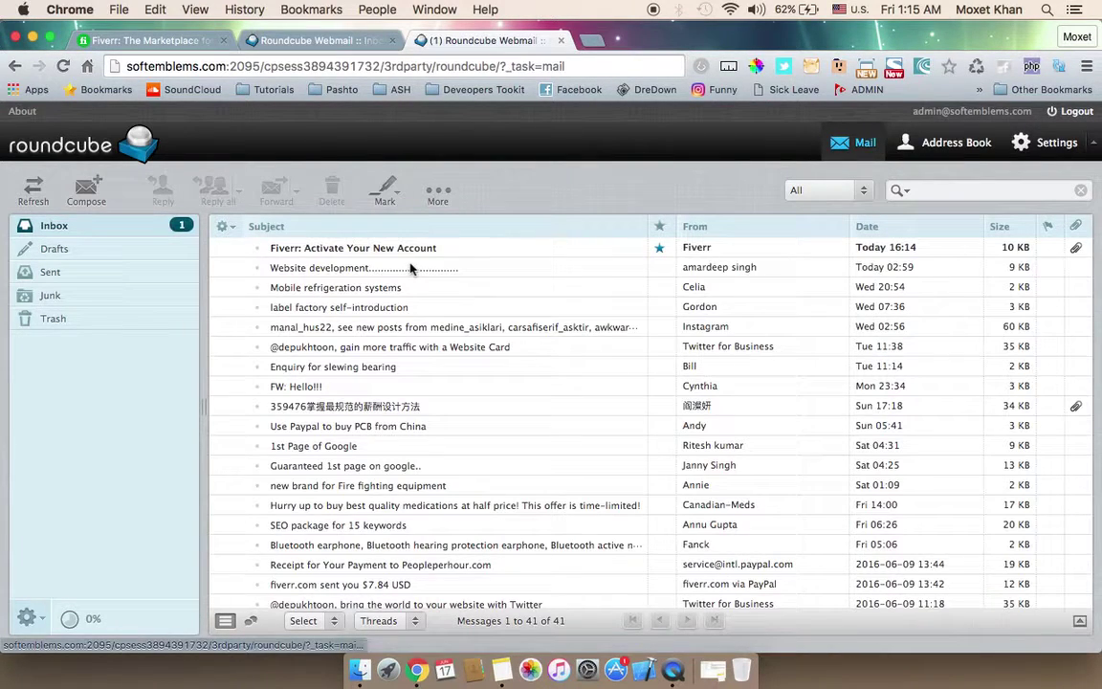
pyautogui.doubleClick(431, 249)
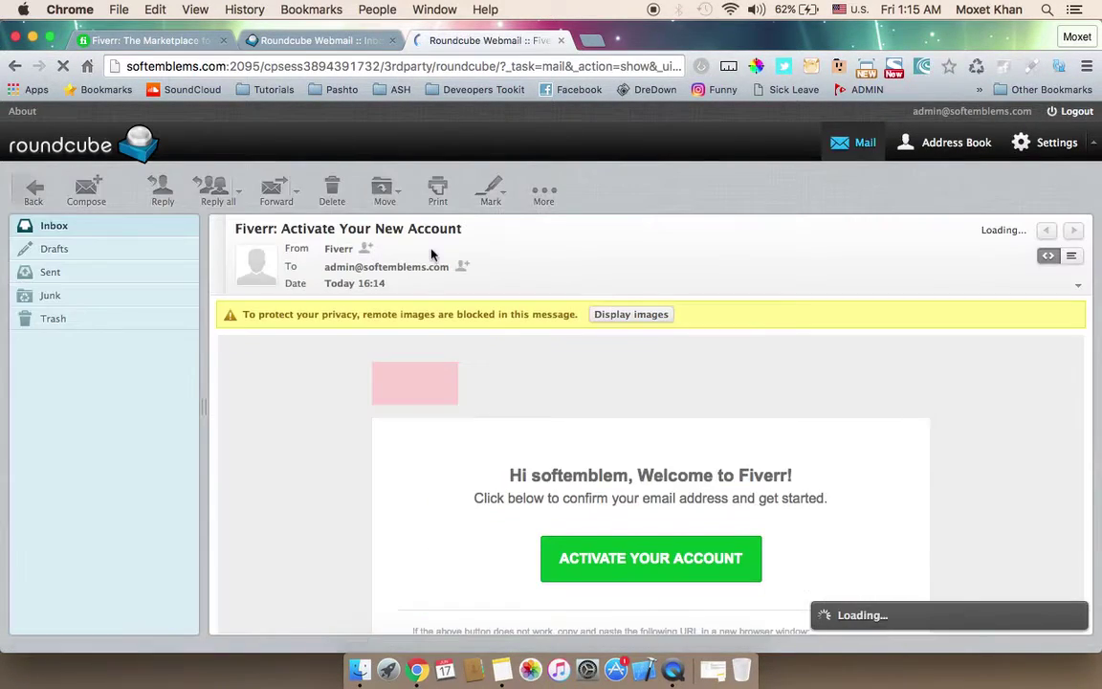
pyautogui.click(618, 571)
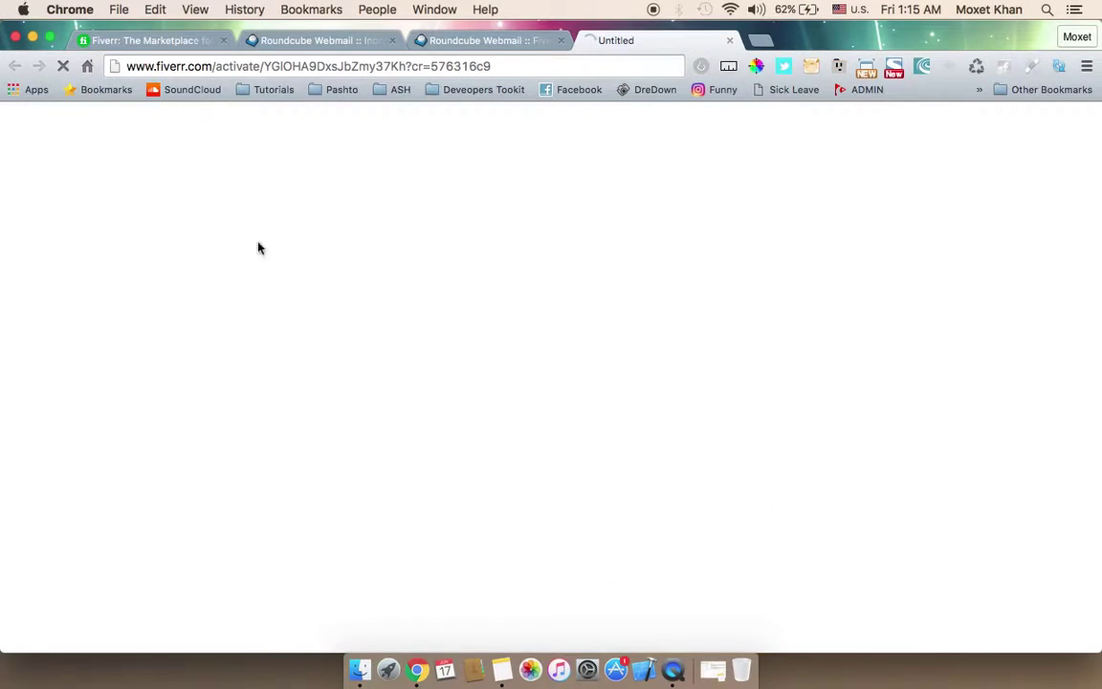
# Step: Close the old Fiverr tab and enter the full name and billing name SoftEmblems
pyautogui.click(223, 40)
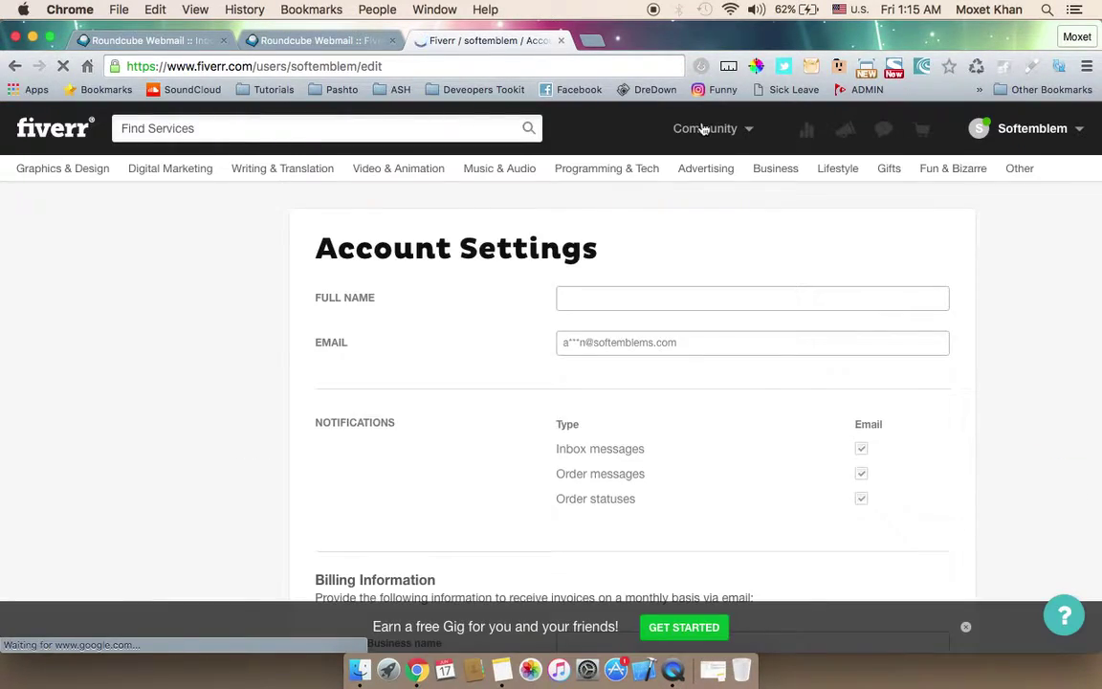
pyautogui.click(605, 300)
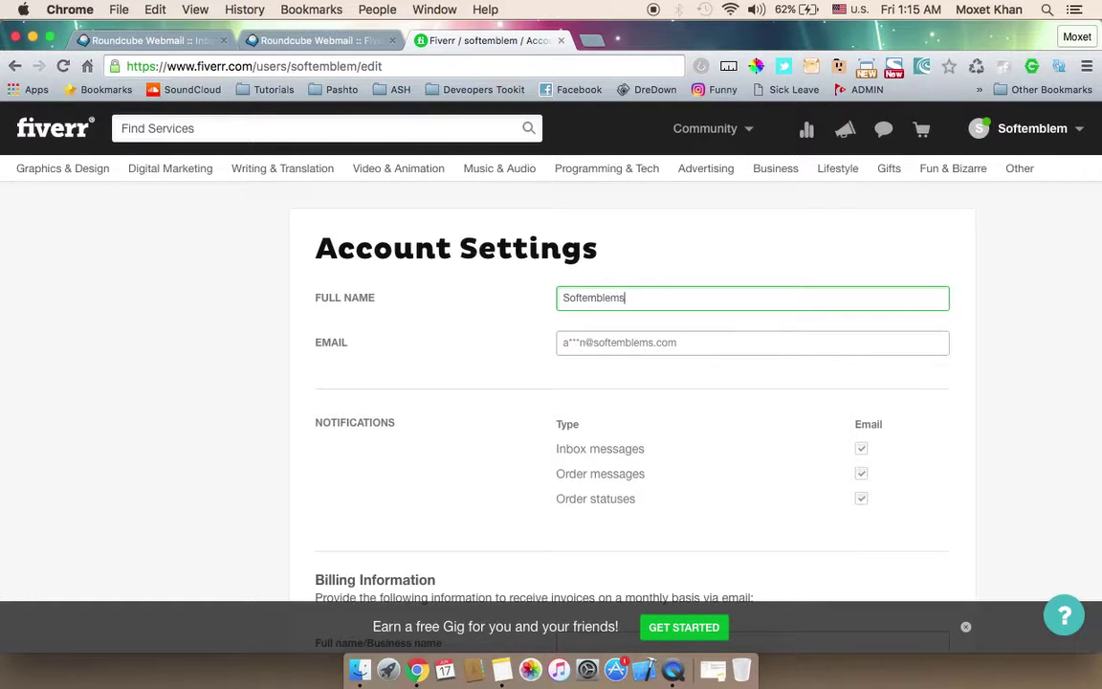
pyautogui.scroll(-5, 573, 310)
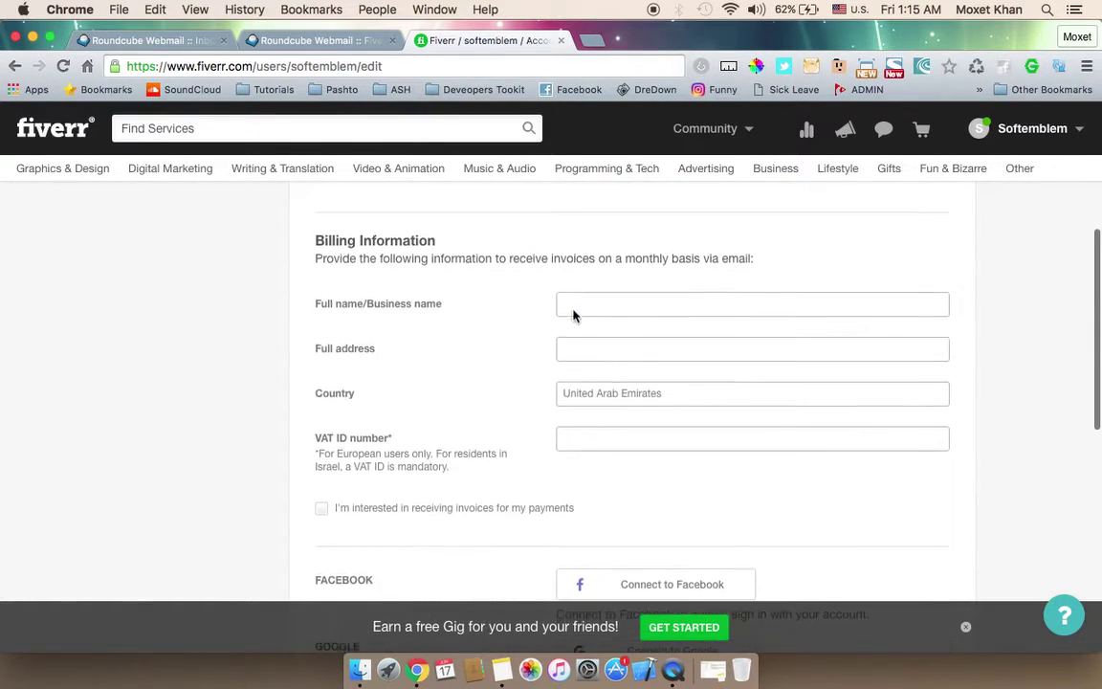
pyautogui.click(589, 283)
pyautogui.write('SoftEm')
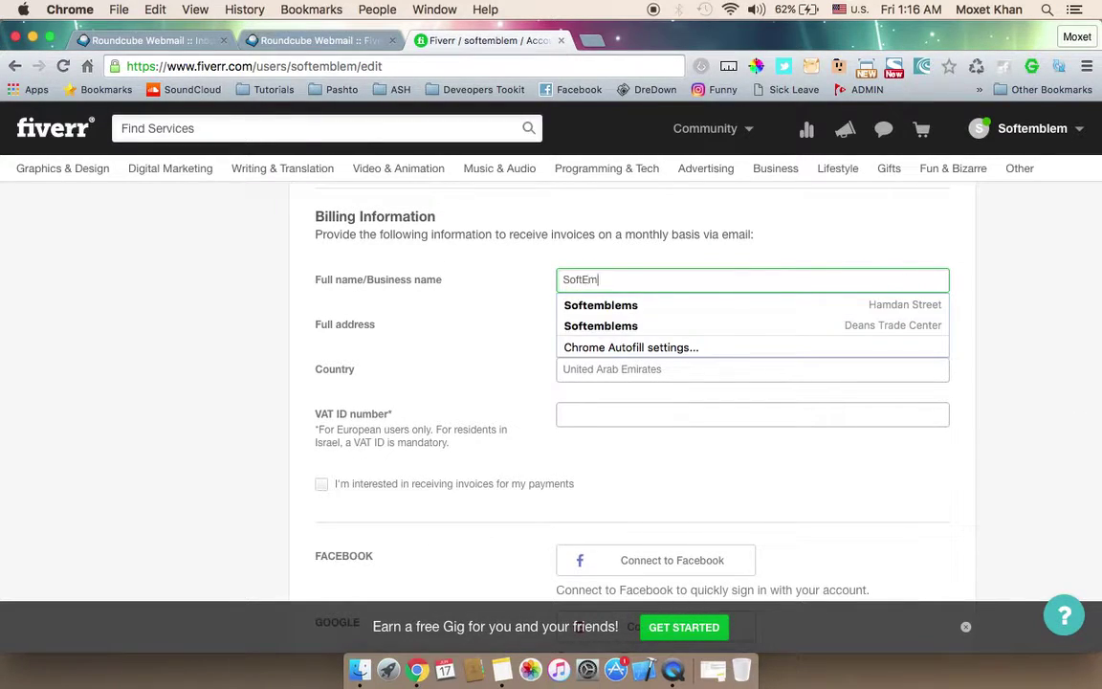
pyautogui.write('blems.')
pyautogui.press('BackSpace')
pyautogui.press('Tab')
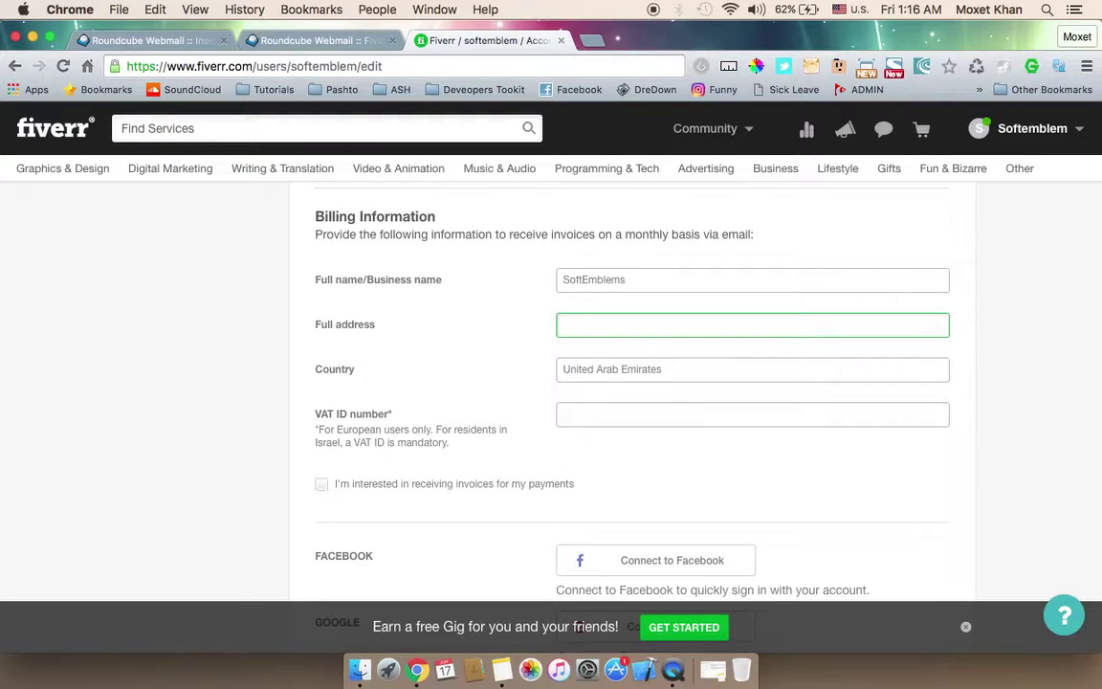
# Step: Pick the suggested billing address, set the country to Pakistan, and save changes
pyautogui.write('Ch')
pyautogui.press('Down')
pyautogui.press('Return')
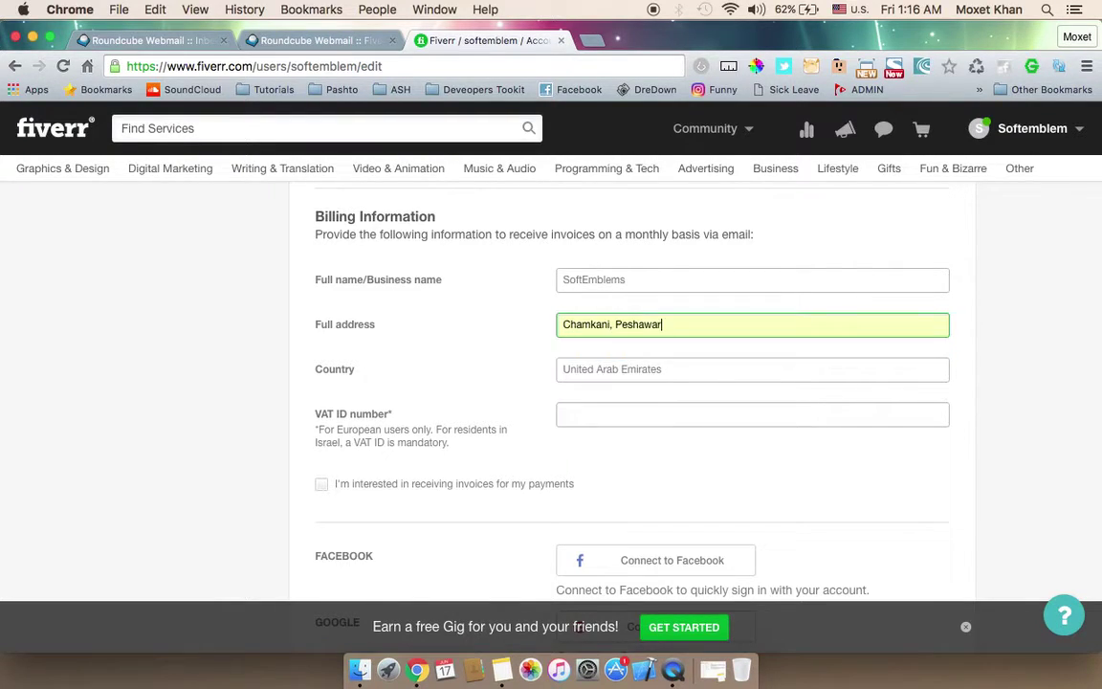
pyautogui.press('Tab')
pyautogui.write('Paki')
pyautogui.press('Return')
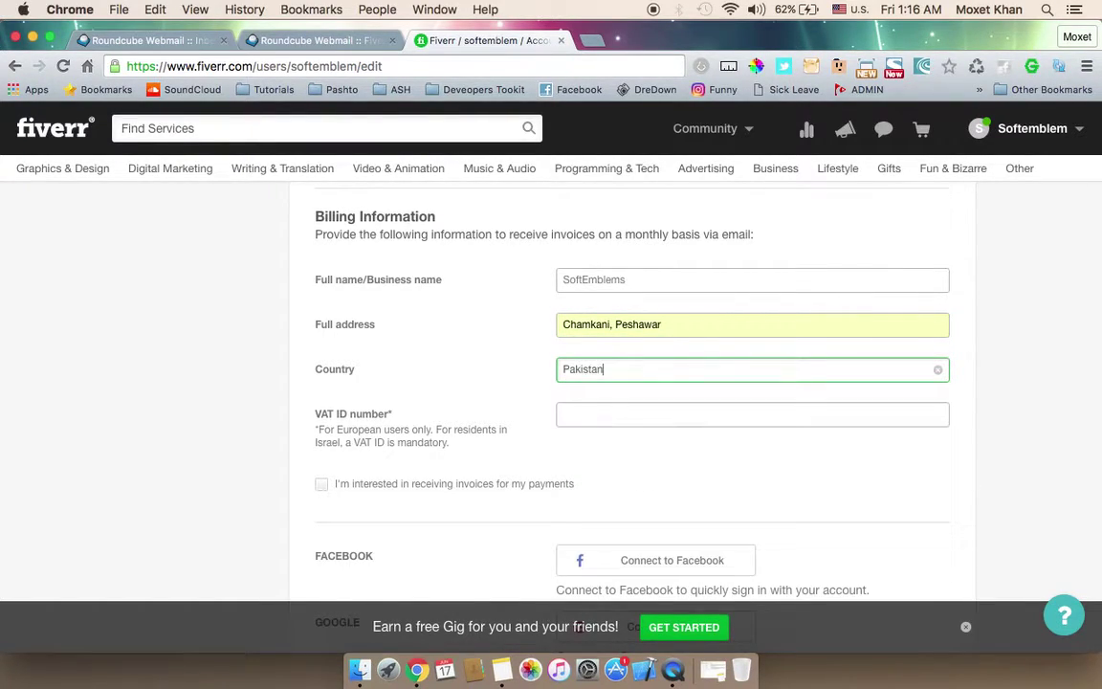
pyautogui.scroll(-6, 522, 237)
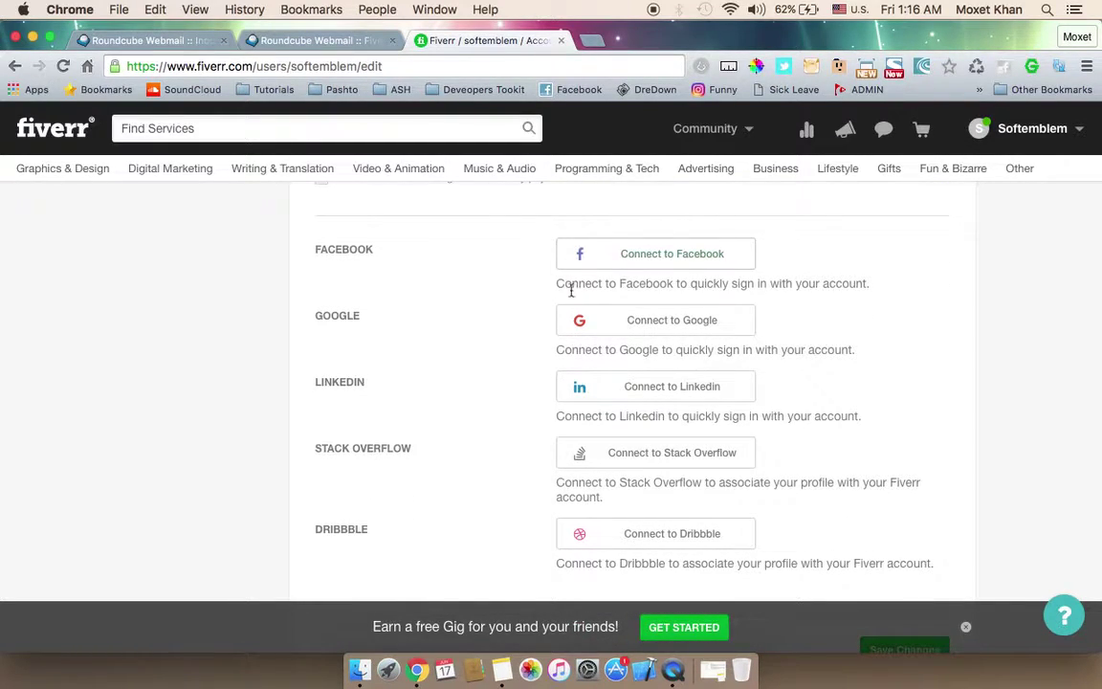
pyautogui.scroll(-5, 531, 307)
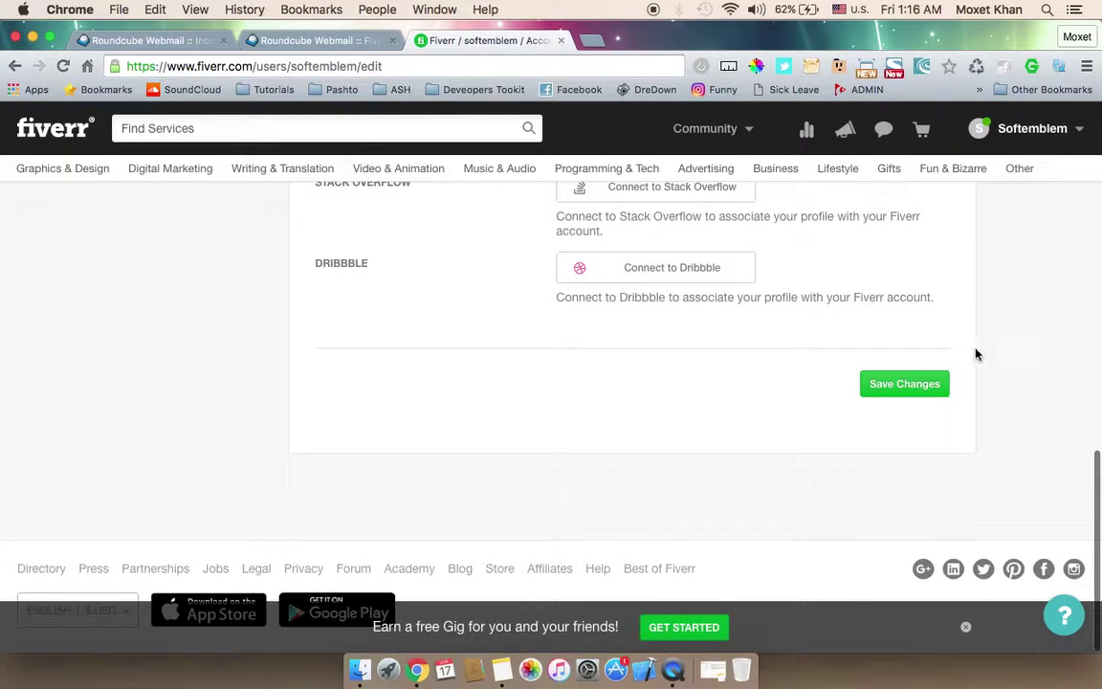
pyautogui.click(925, 383)
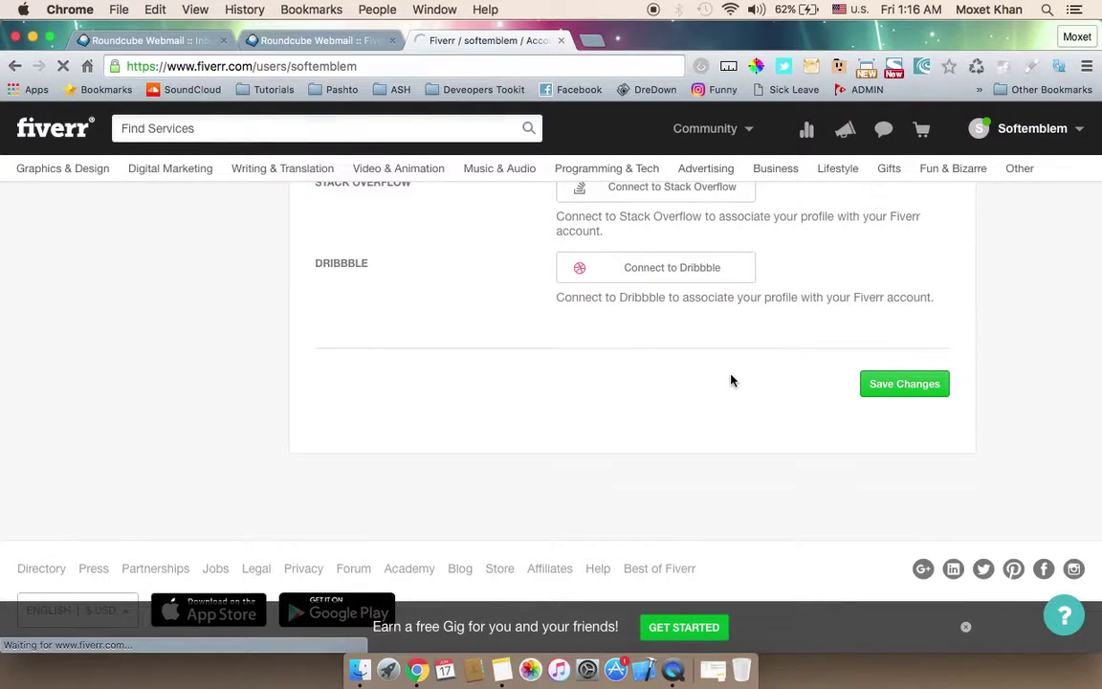
# Step: From the profile page, upload the first Desktop image as the profile photo
pyautogui.click(1033, 164)
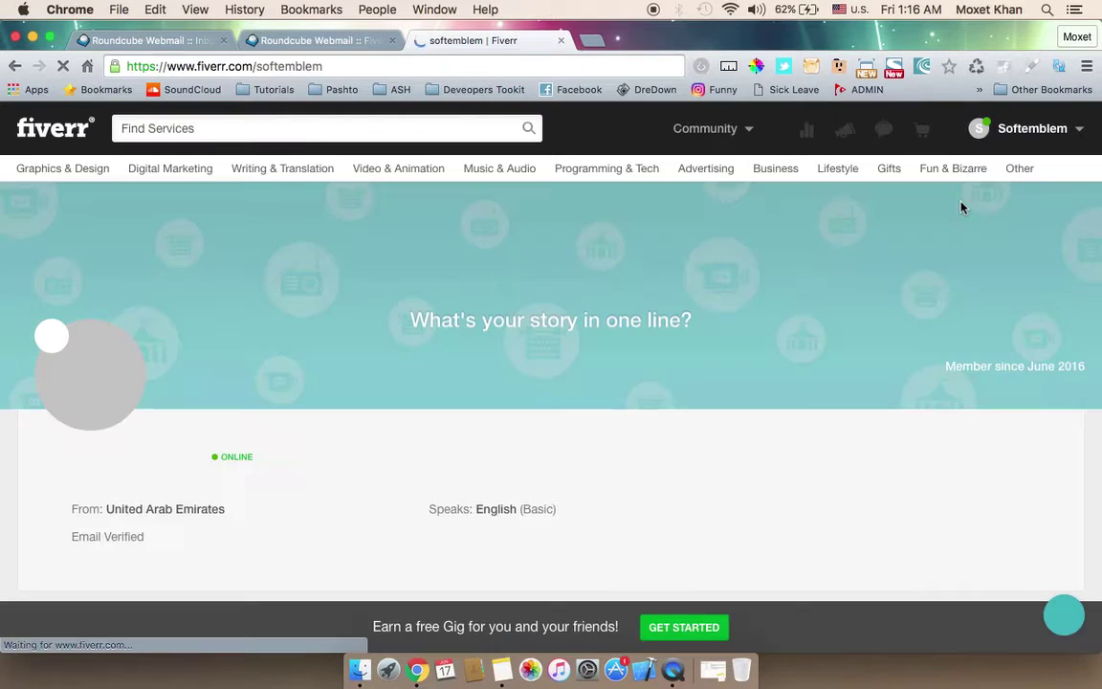
pyautogui.moveTo(70, 354)
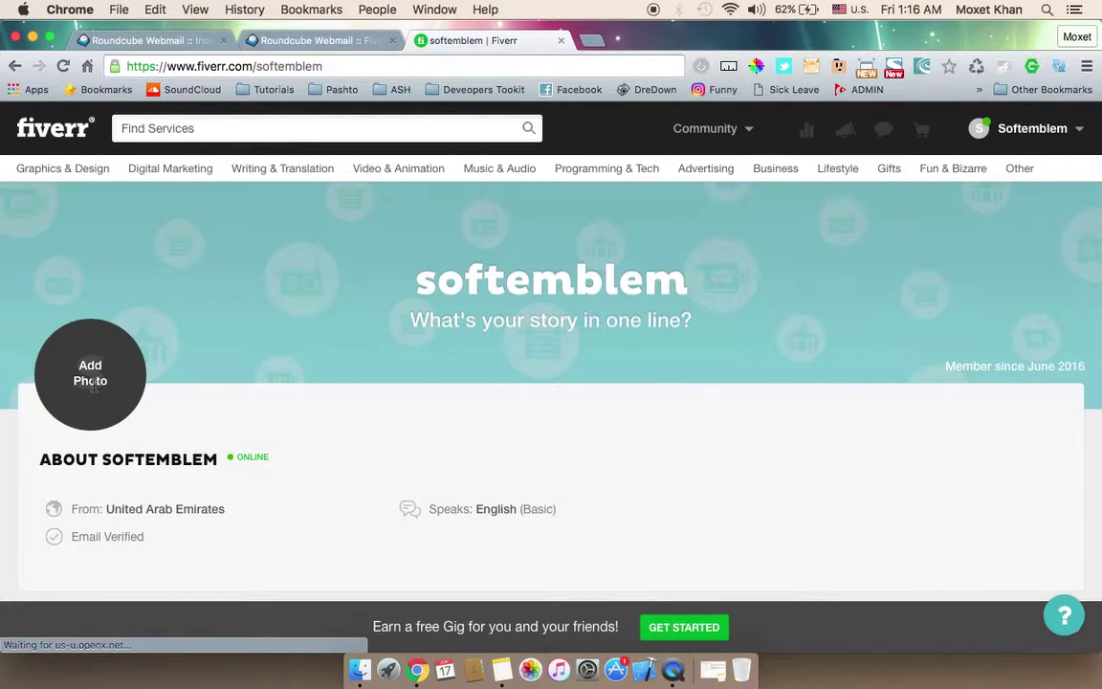
pyautogui.click(92, 382)
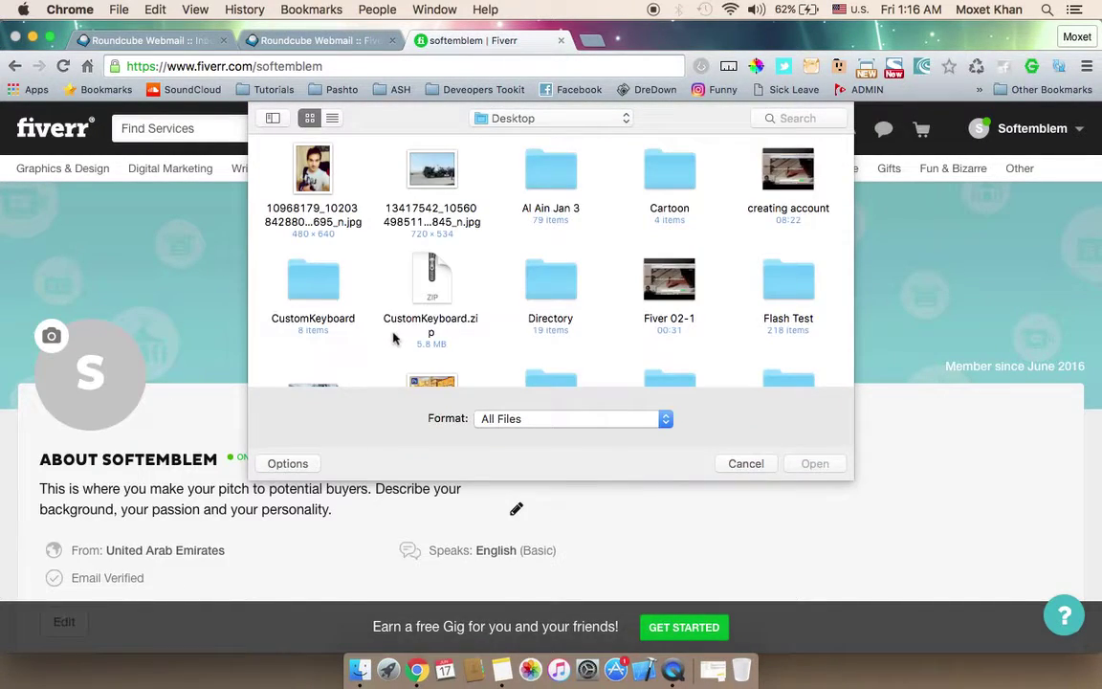
pyautogui.doubleClick(316, 205)
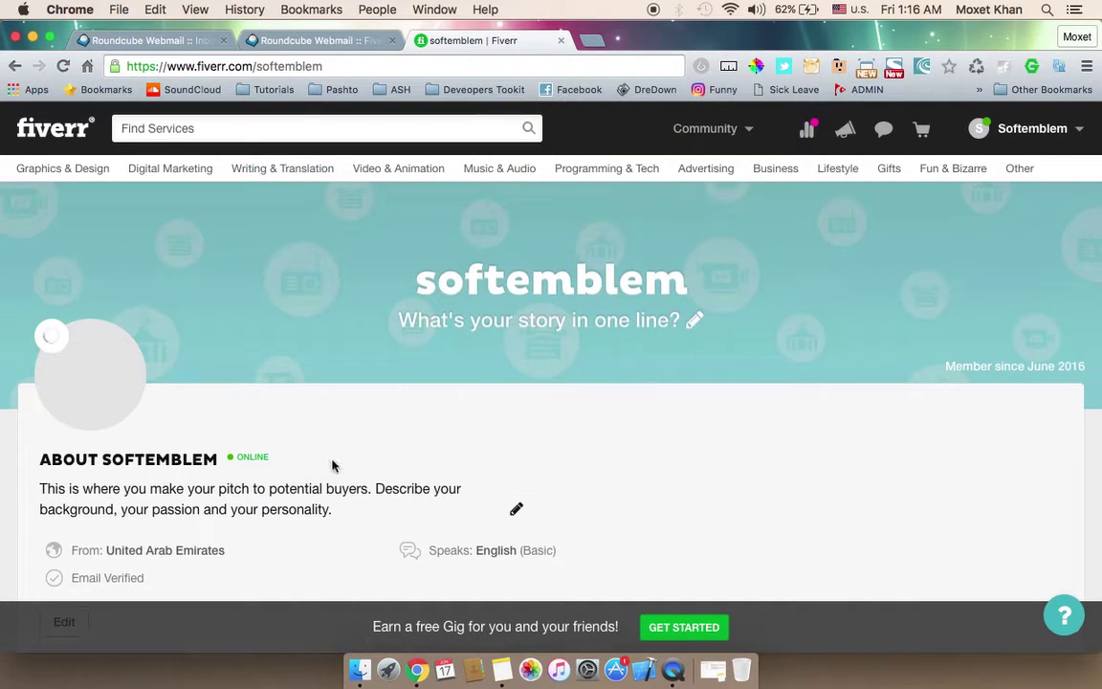
# Step: Set the profile tagline to 'Web Developer / Software Engineer'
pyautogui.scroll(-2, 335, 466)
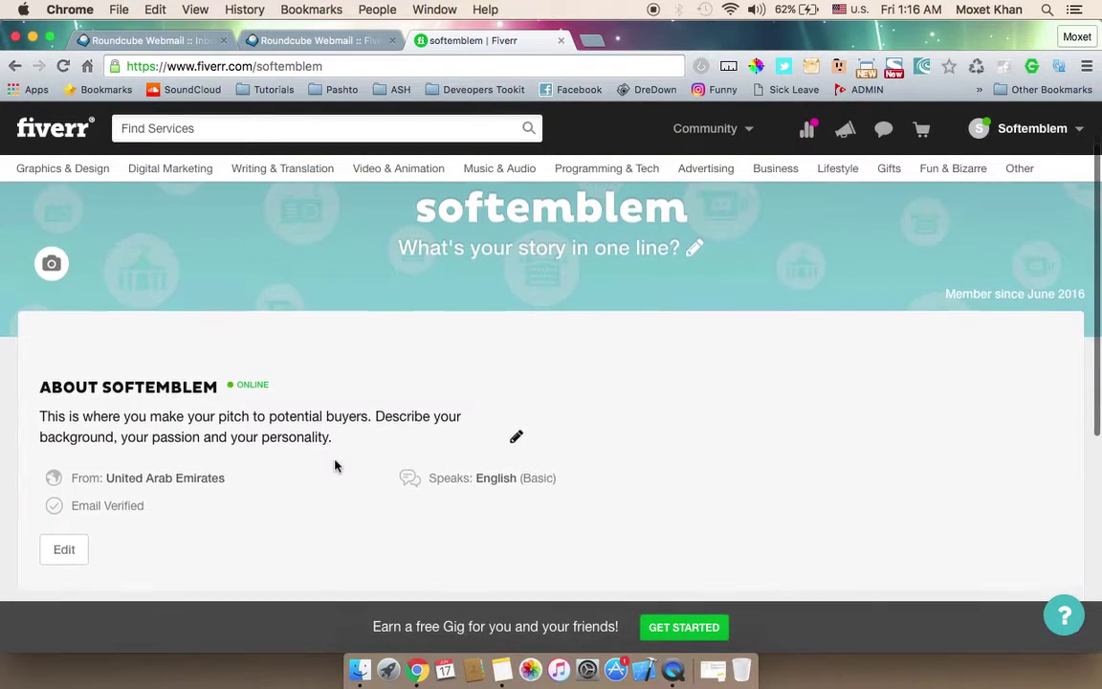
pyautogui.click(694, 243)
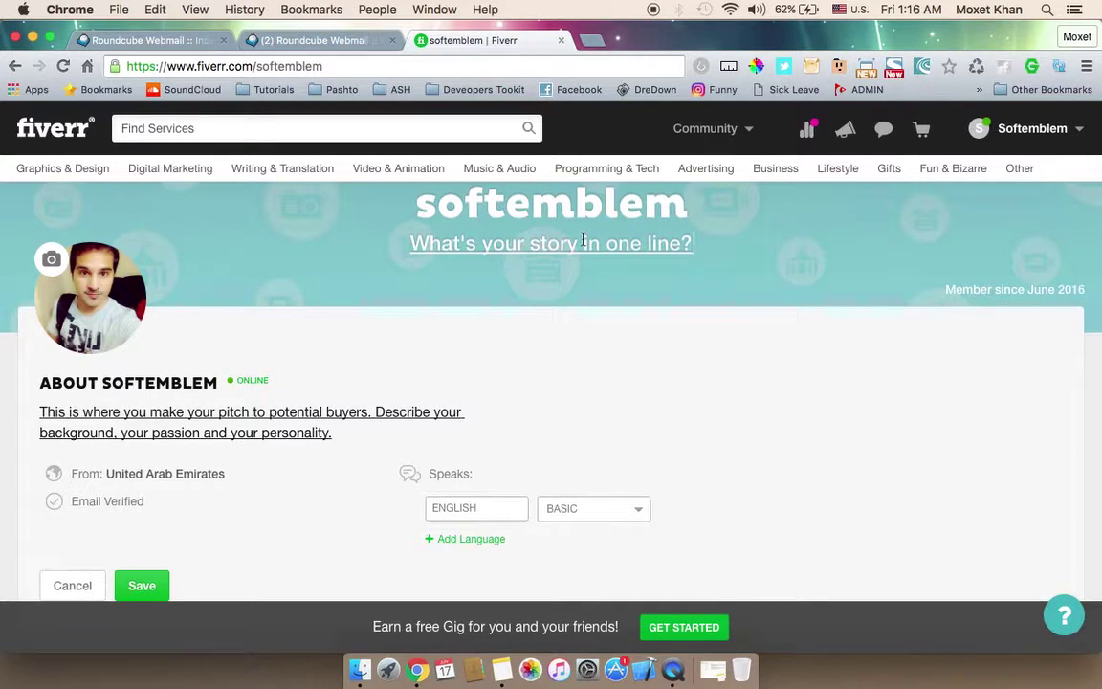
pyautogui.write('Web Deve')
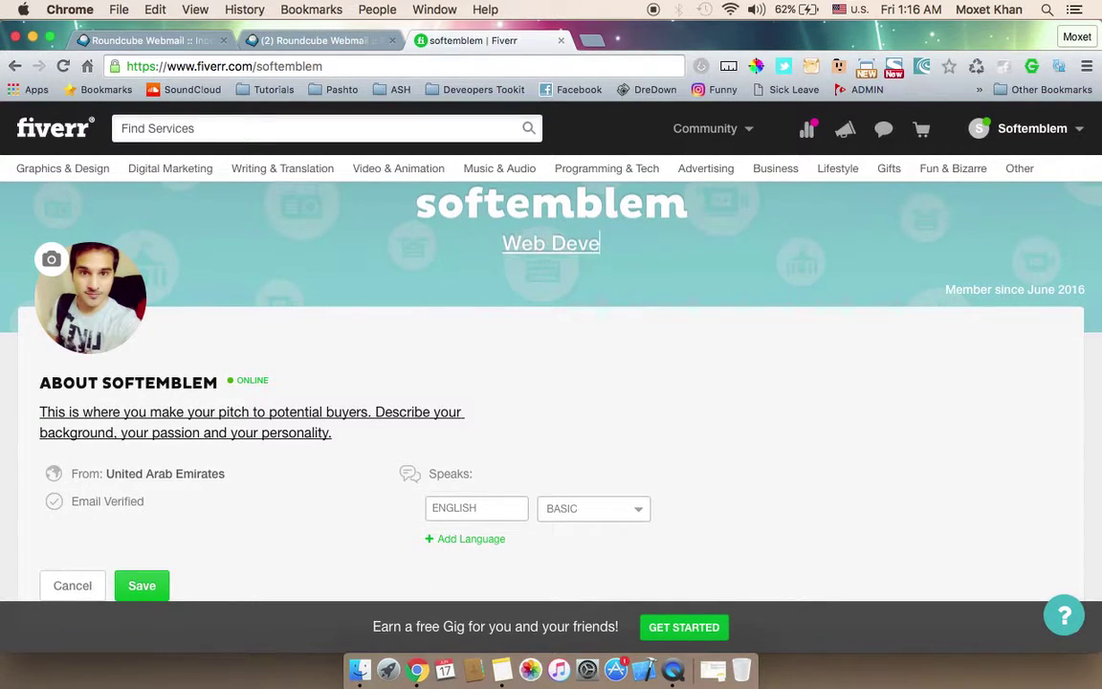
pyautogui.write('loper / Sof')
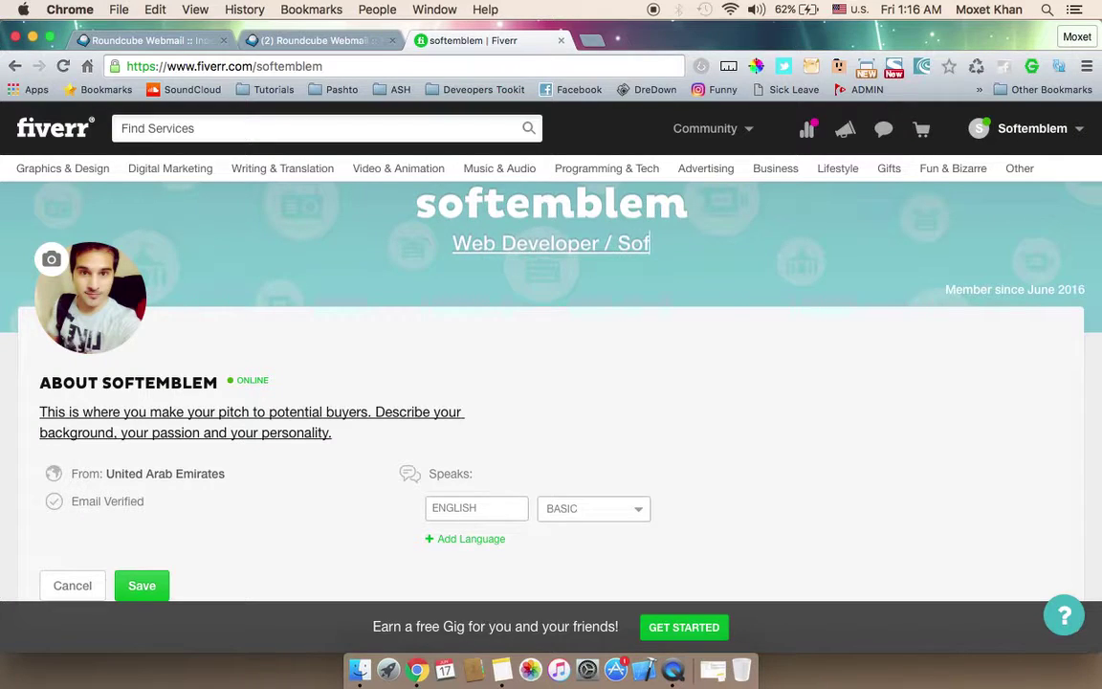
pyautogui.write('tware Engineer')
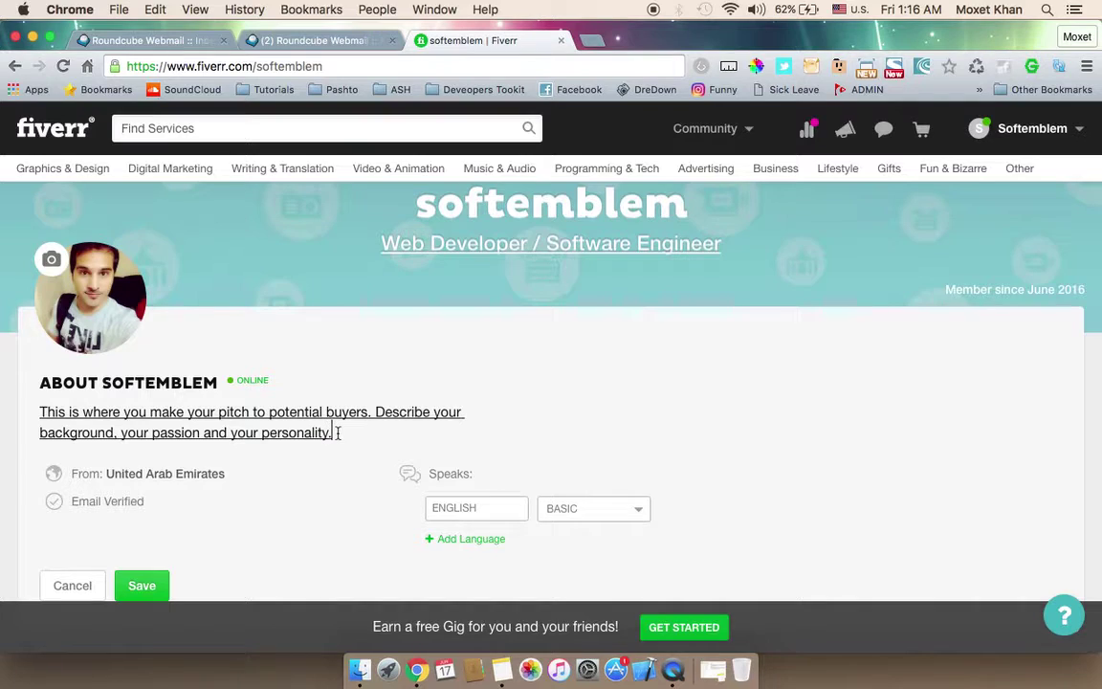
# Step: Copy the Description paragraph from the saved note in Notes
pyautogui.click(510, 636)
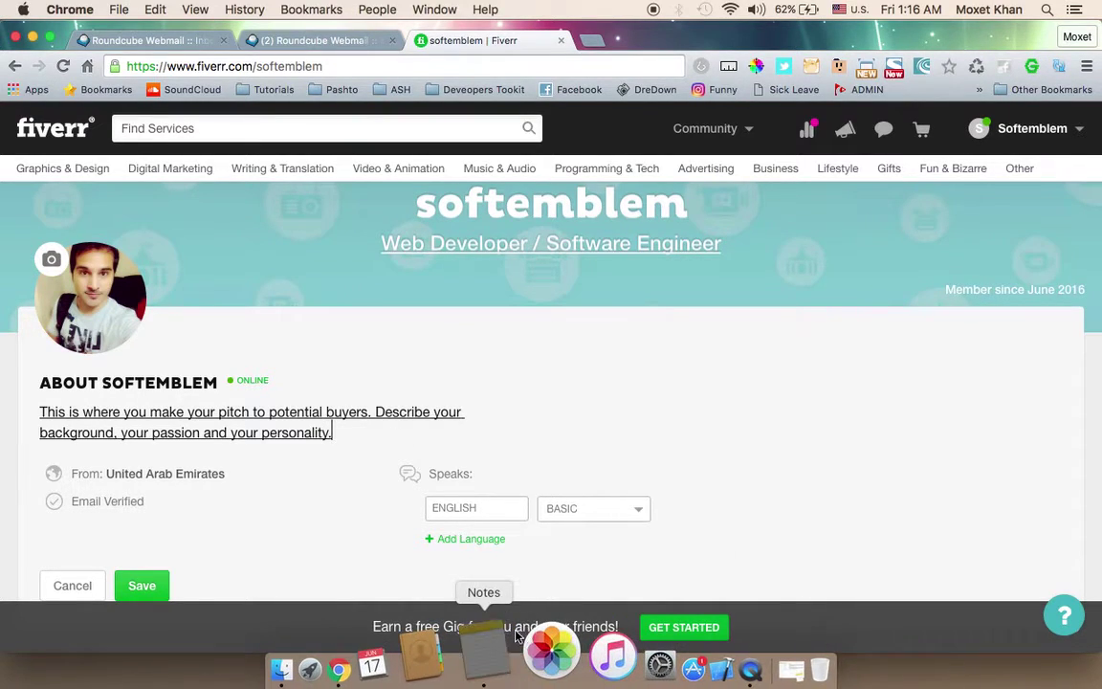
pyautogui.moveTo(626, 196); pyautogui.dragTo(393, 164)
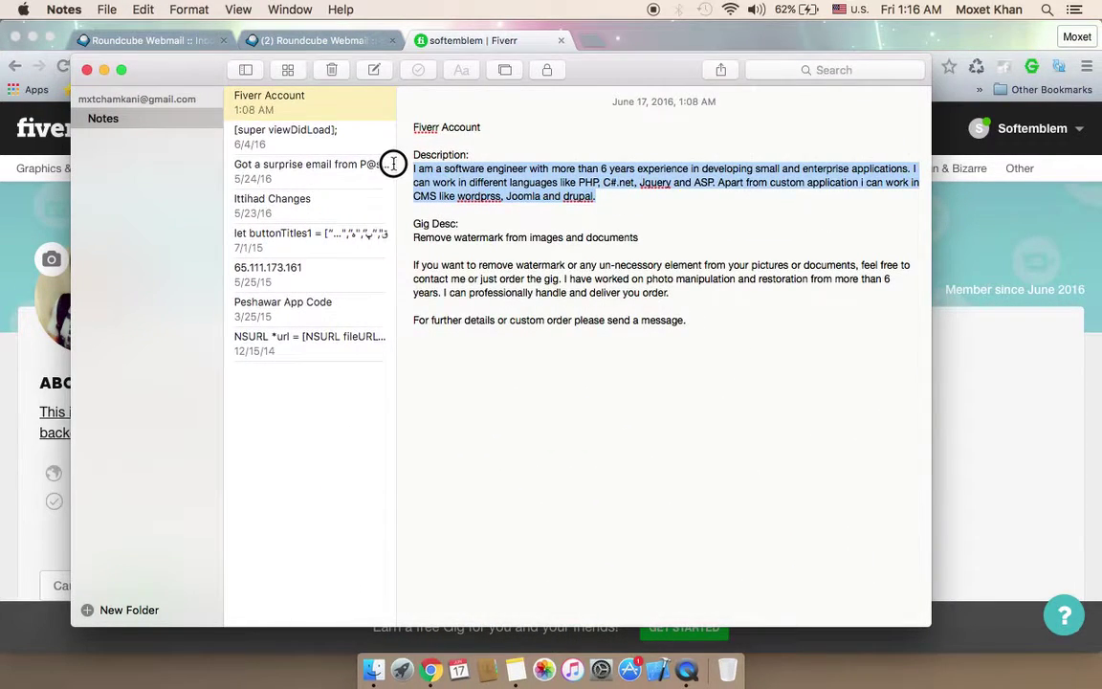
pyautogui.press('super+c')
pyautogui.click(46, 393)
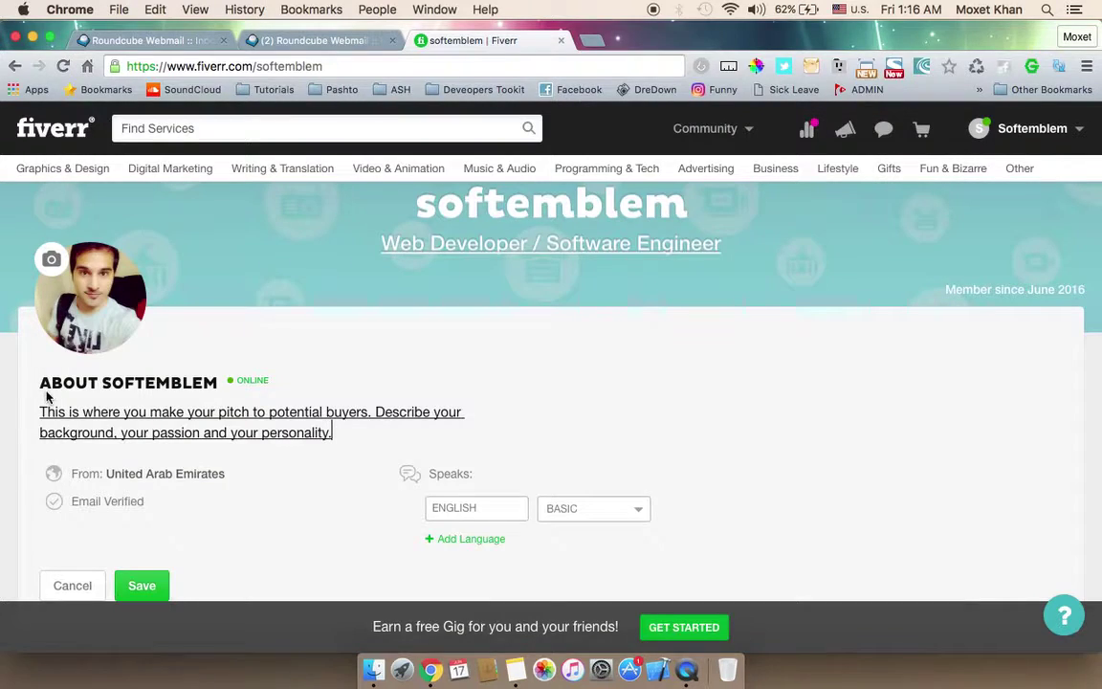
# Step: Paste the copied bio over the About placeholder and add another language row
pyautogui.moveTo(340, 438); pyautogui.dragTo(40, 412)
pyautogui.press('super+v')
pyautogui.scroll(-2, 335, 504)
pyautogui.scroll(-2, 334, 504)
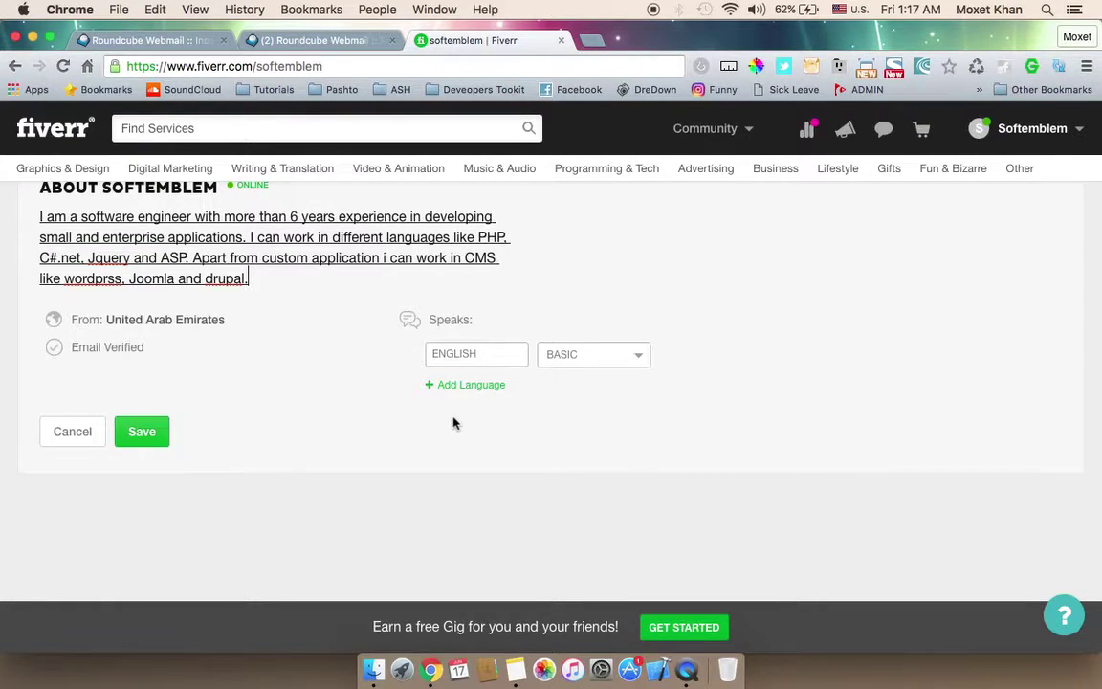
pyautogui.click(475, 385)
# Step: Add Urdu at NATIVE OR BILINGUAL proficiency and save the profile
pyautogui.click(476, 385)
pyautogui.write('UE')
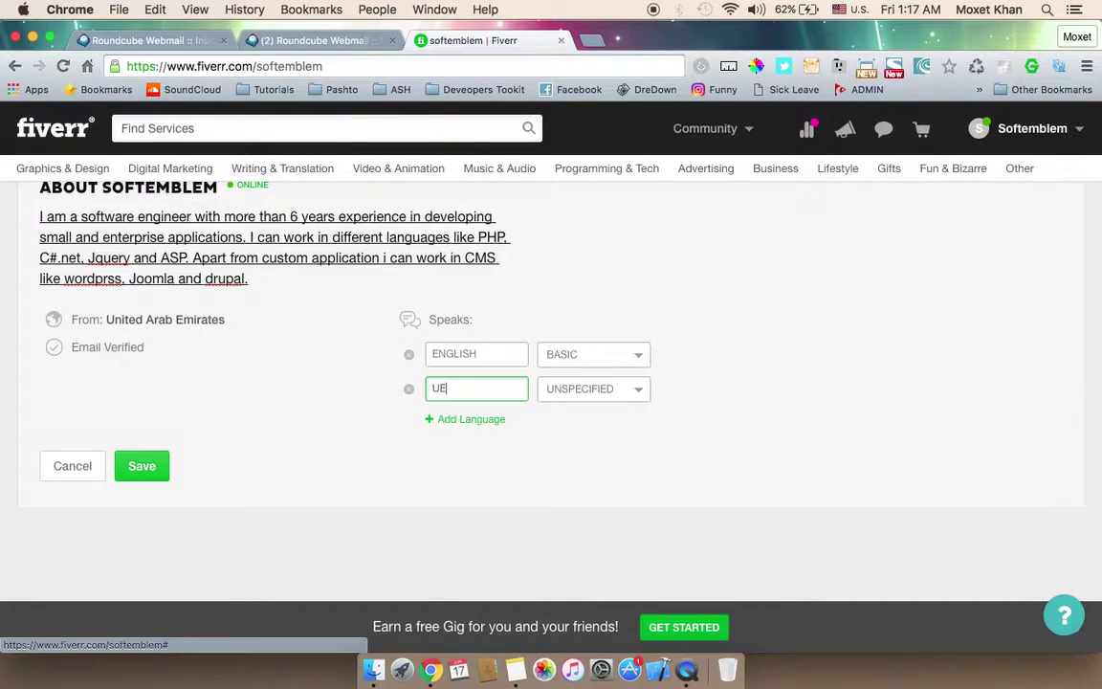
pyautogui.press('BackSpace')
pyautogui.write('R')
pyautogui.click(472, 416)
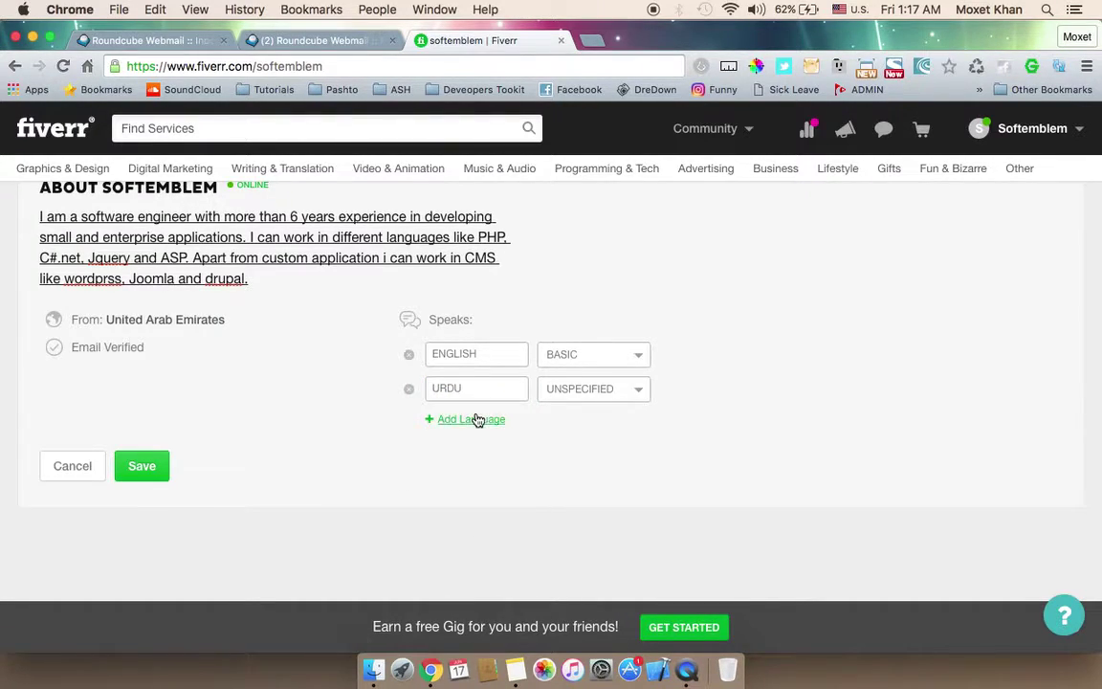
pyautogui.click(144, 466)
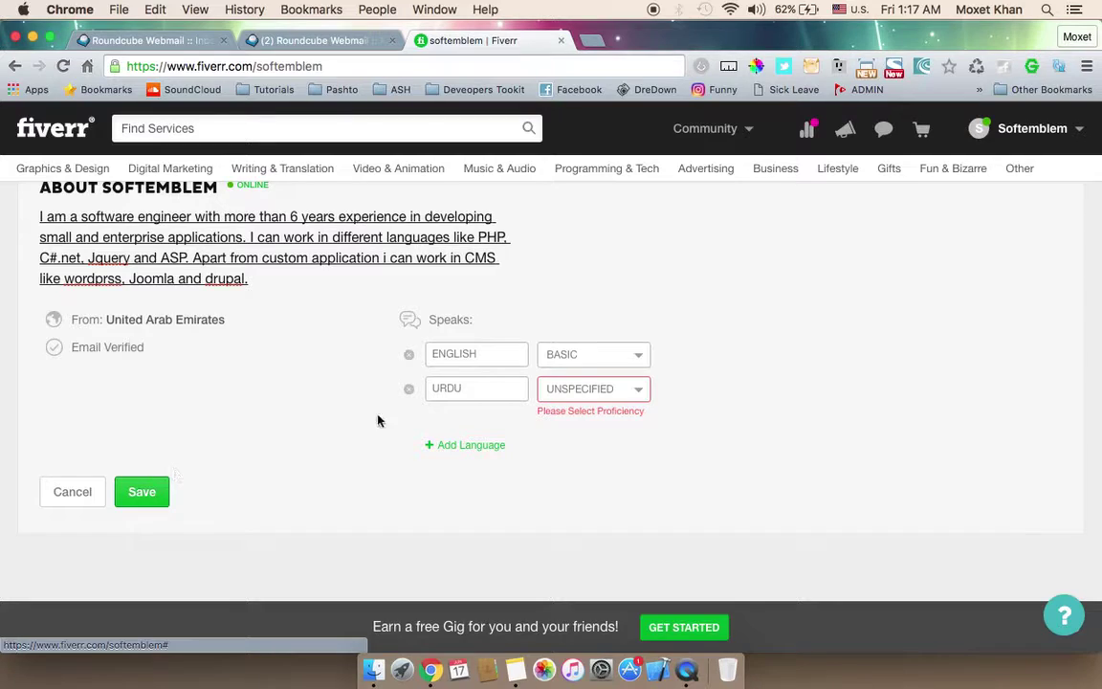
pyautogui.click(593, 389)
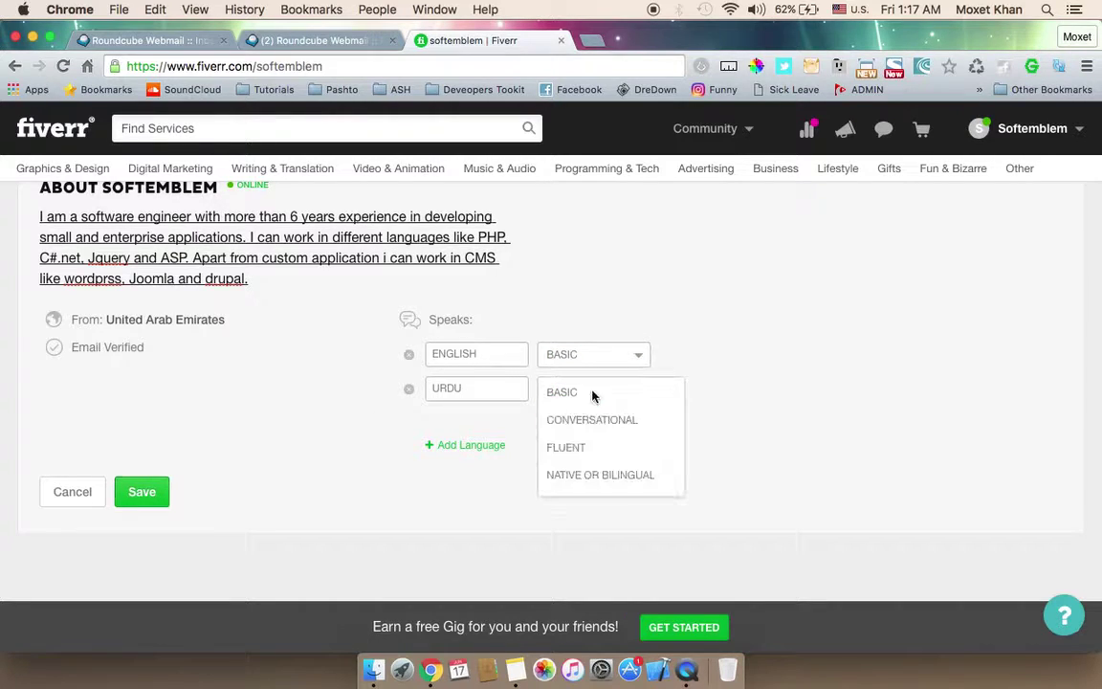
pyautogui.click(581, 475)
pyautogui.click(120, 501)
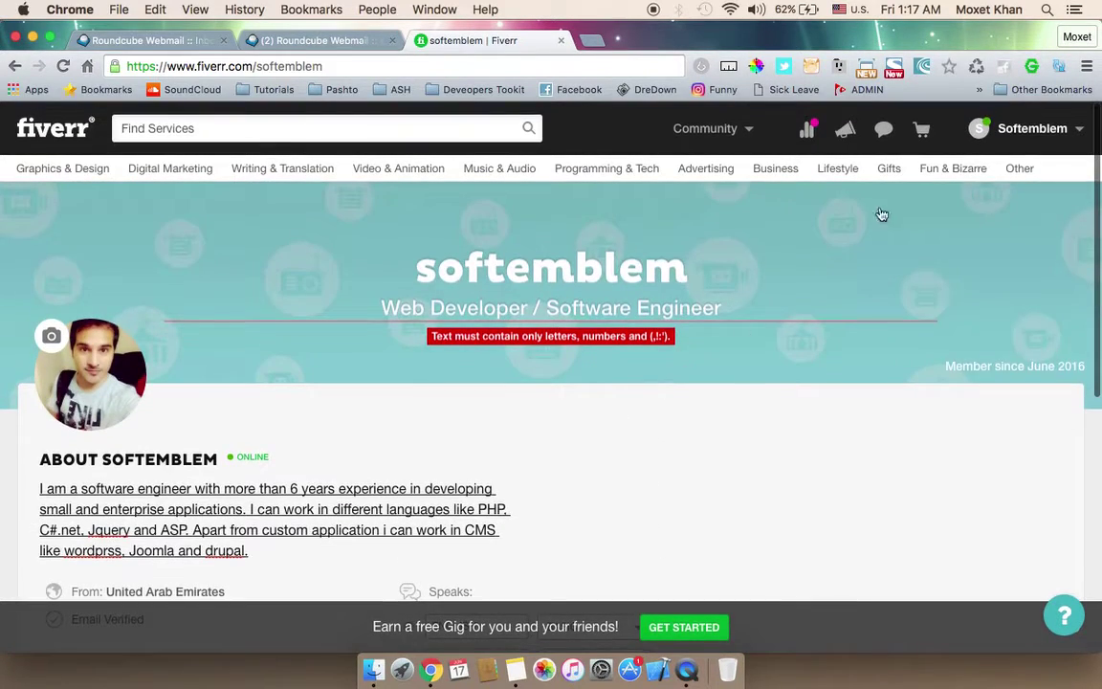
# Step: Change the headline to 'Web Developer Software Engineer', save, and go to Start Selling
pyautogui.moveTo(1013, 128)
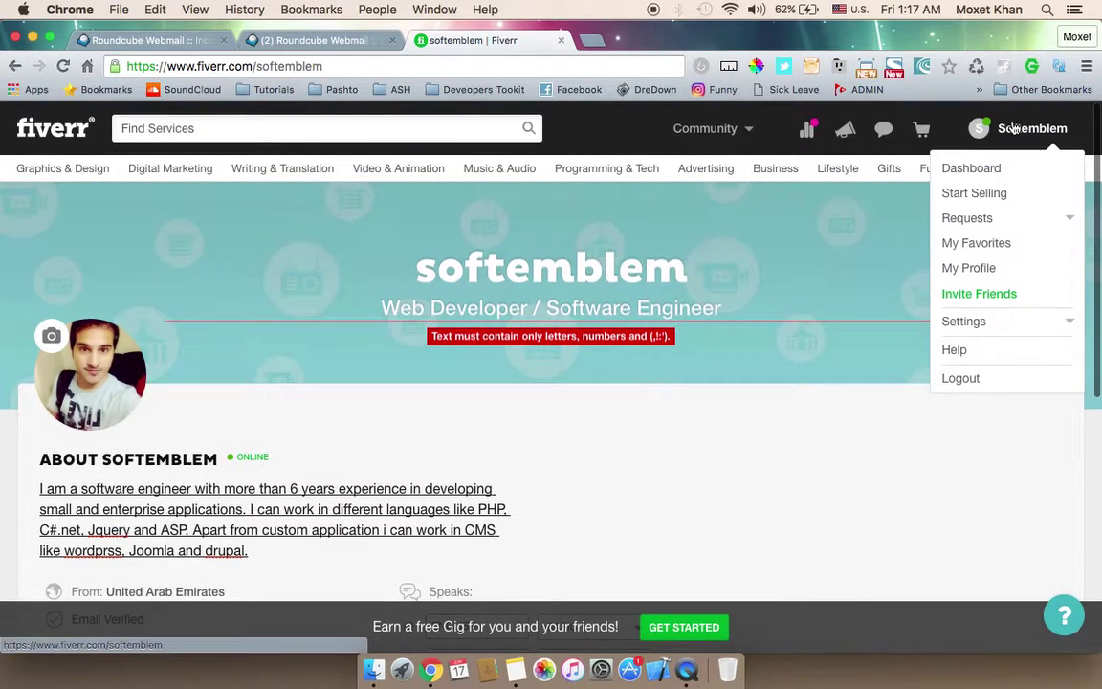
pyautogui.click(548, 307)
pyautogui.press('BackSpace')
pyautogui.press('BackSpace')
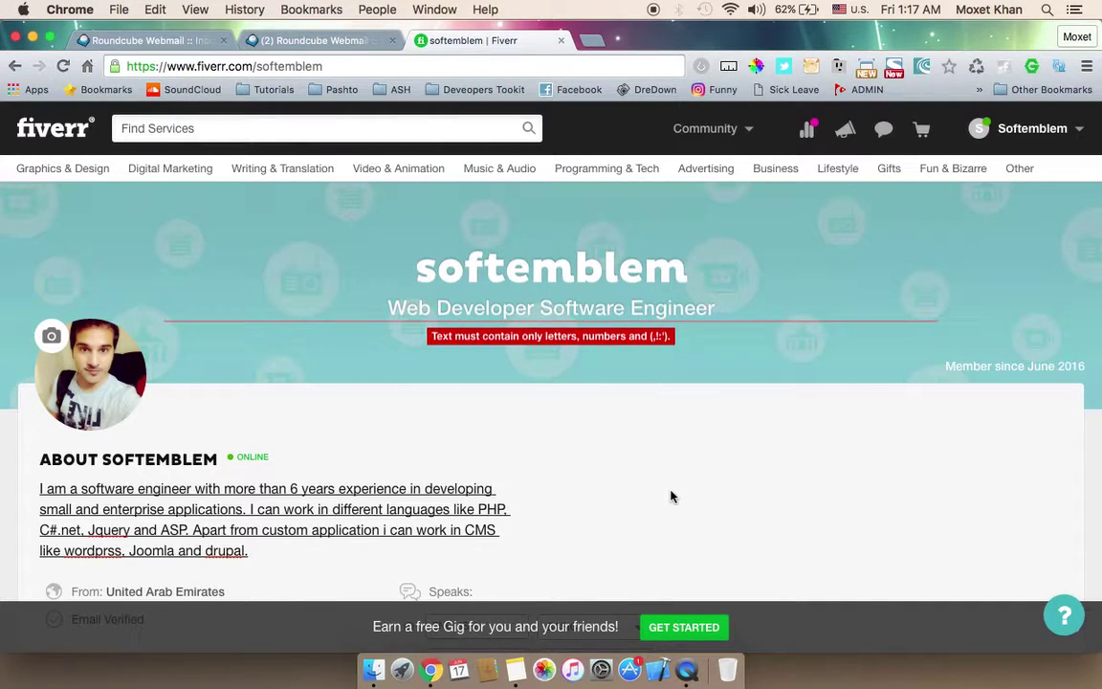
pyautogui.scroll(-5, 588, 466)
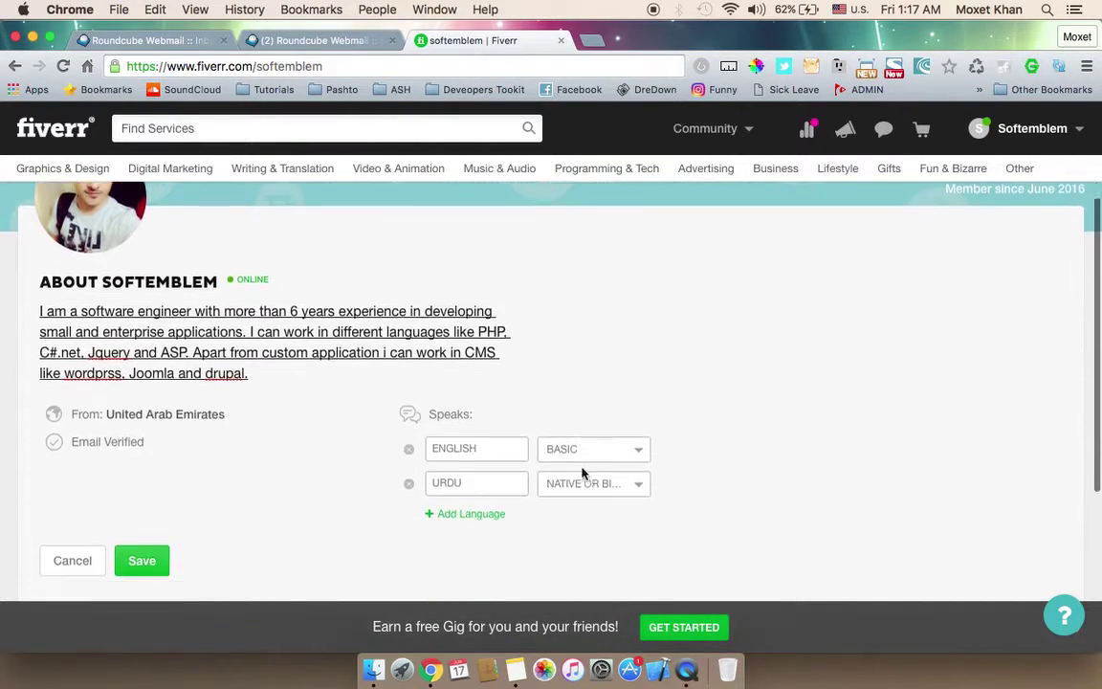
pyautogui.click(144, 471)
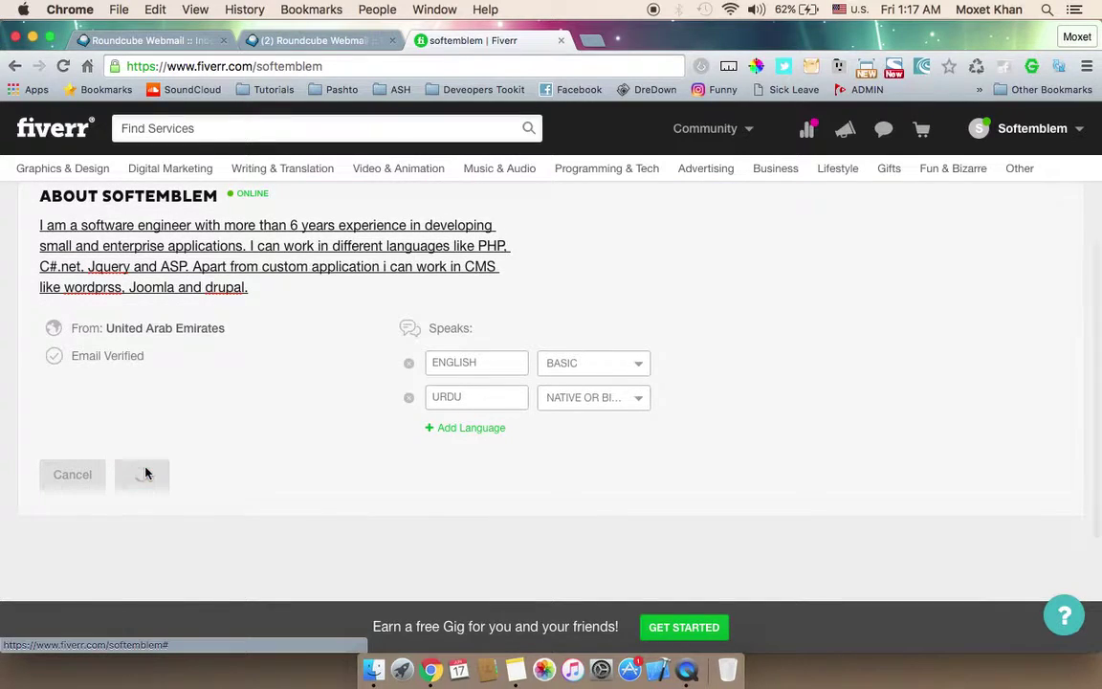
pyautogui.moveTo(1019, 127)
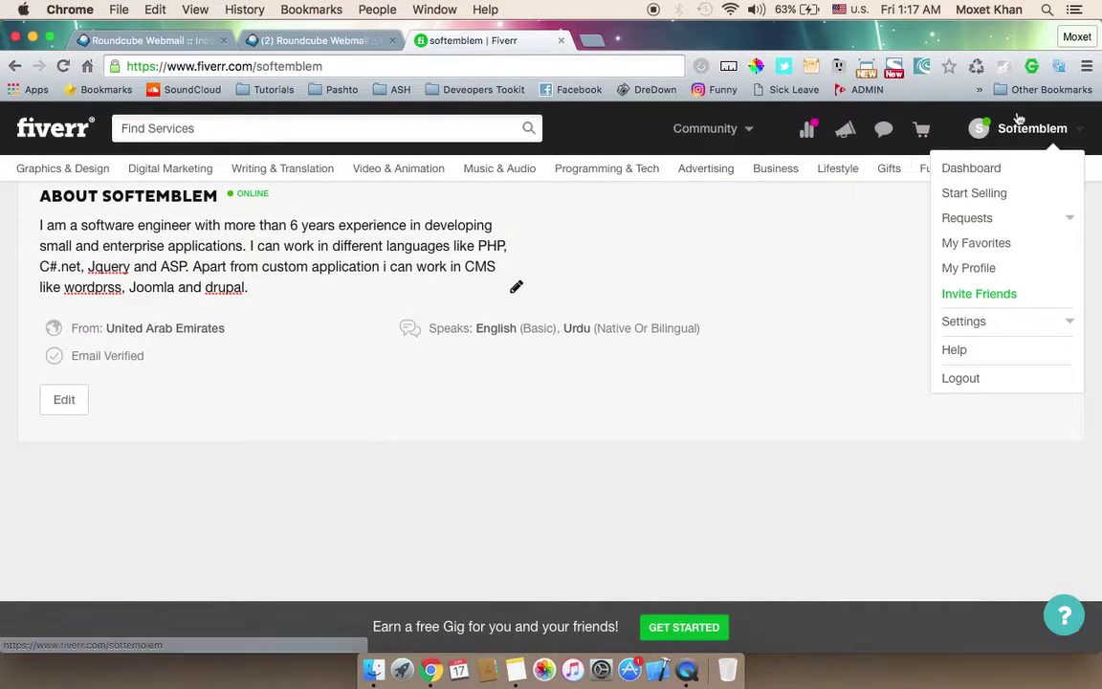
pyautogui.click(988, 199)
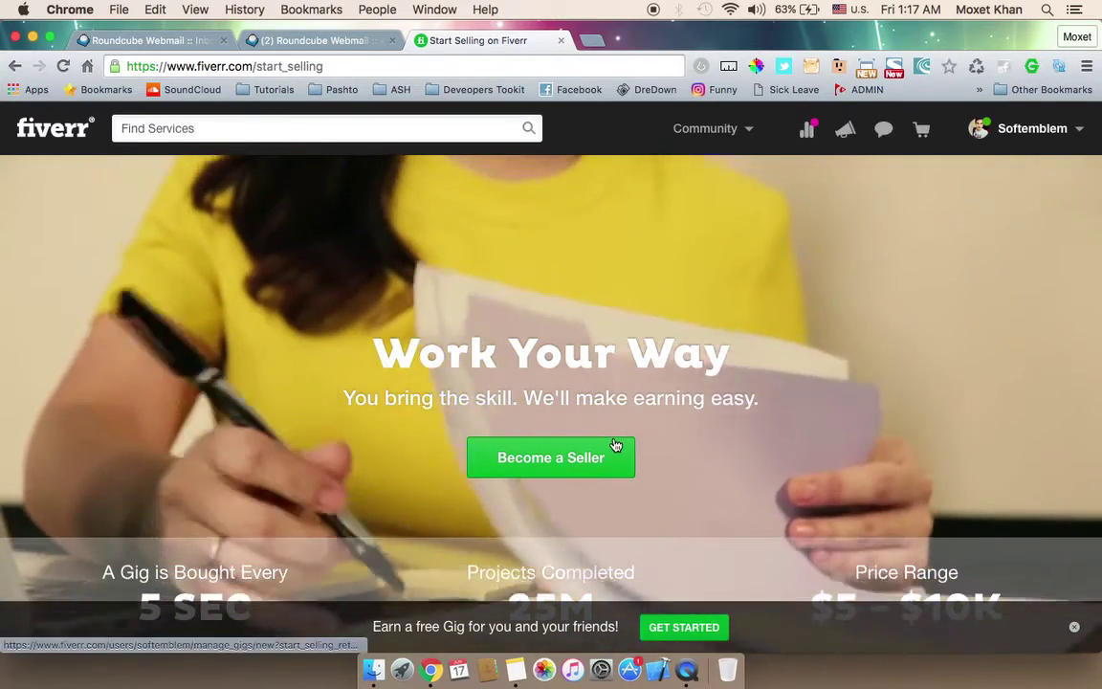
# Step: Become a seller with Part Time availability, more than 30 hours weekly, earning $500–$1000 monthly
pyautogui.click(615, 445)
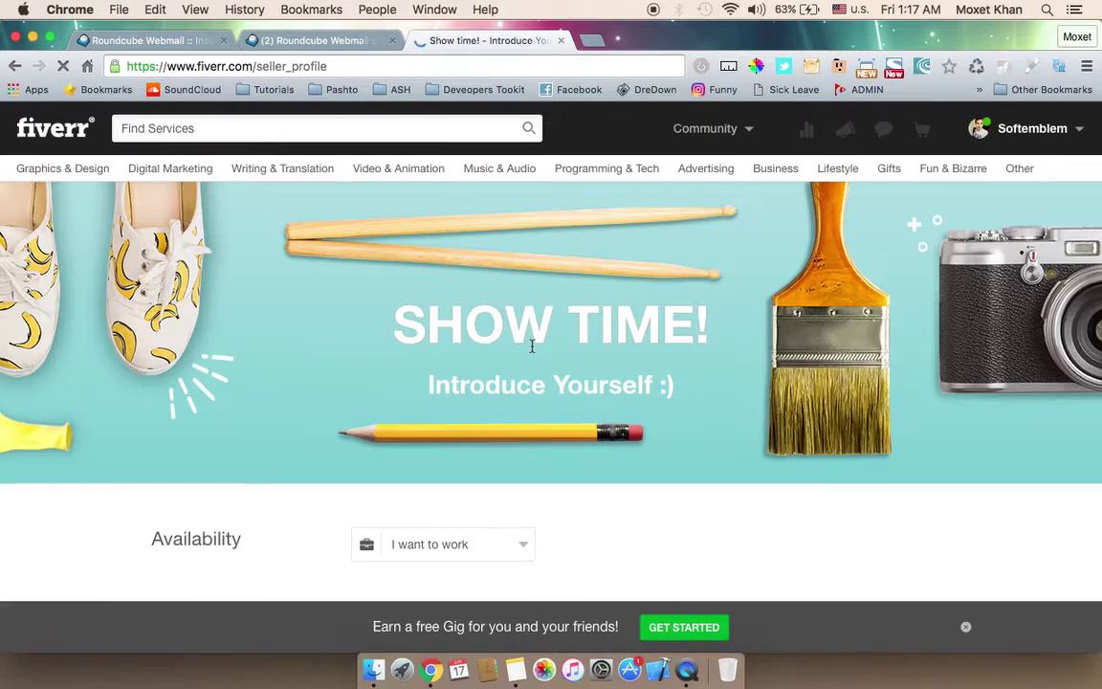
pyautogui.scroll(-3, 532, 345)
pyautogui.scroll(-1, 532, 346)
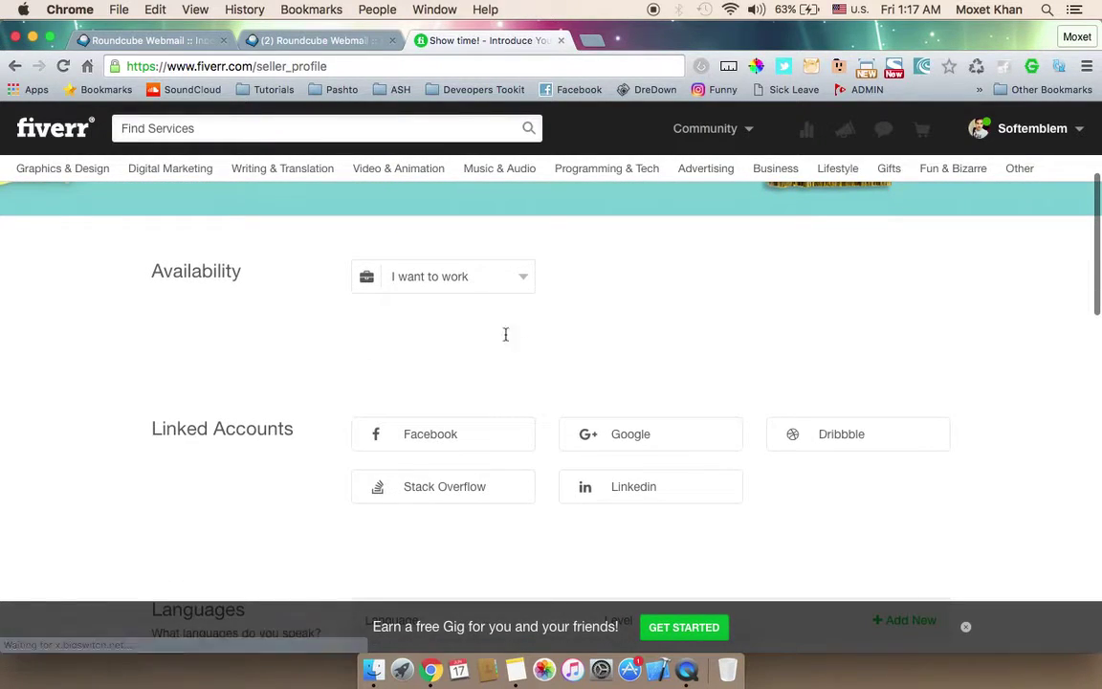
pyautogui.click(484, 285)
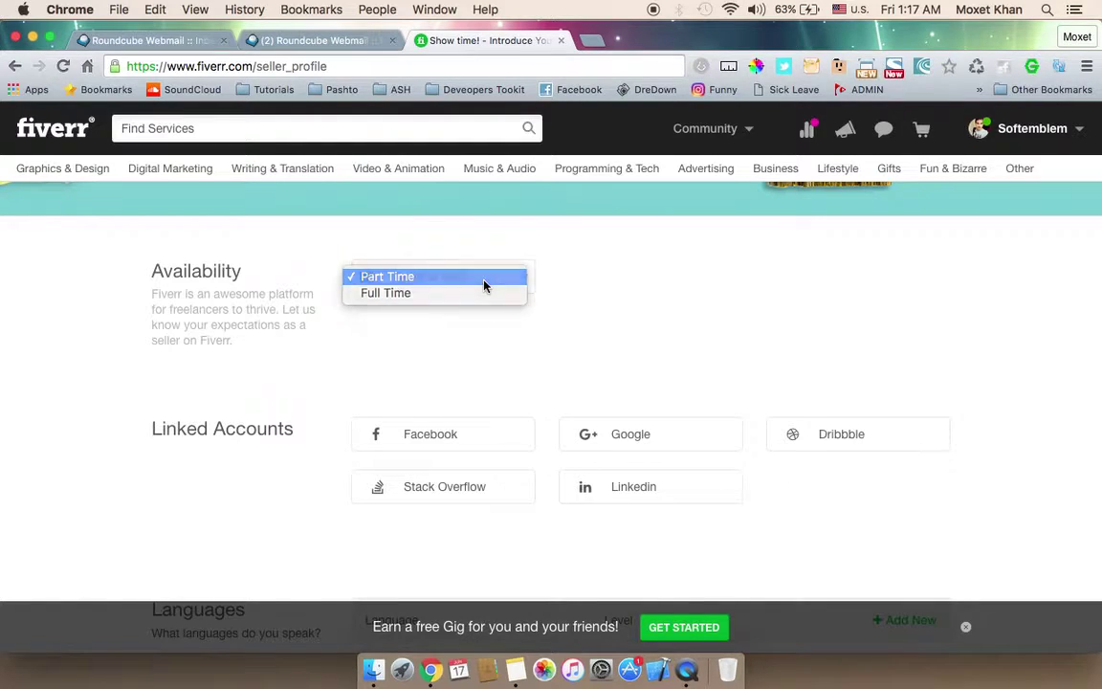
pyautogui.click(484, 282)
pyautogui.click(637, 282)
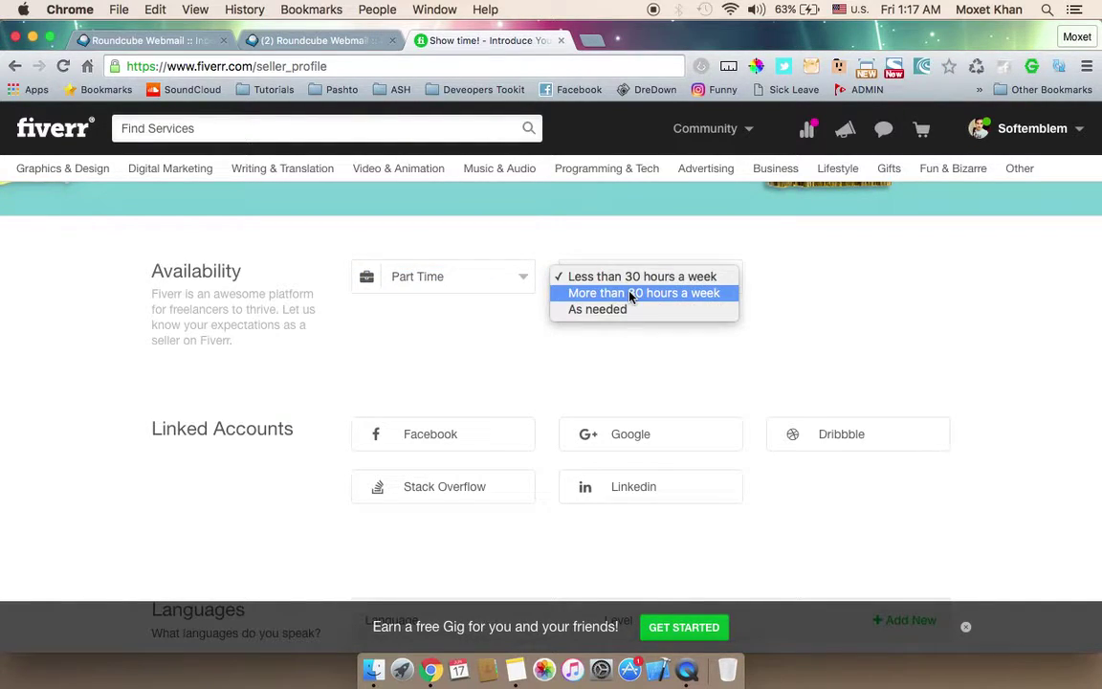
pyautogui.click(643, 292)
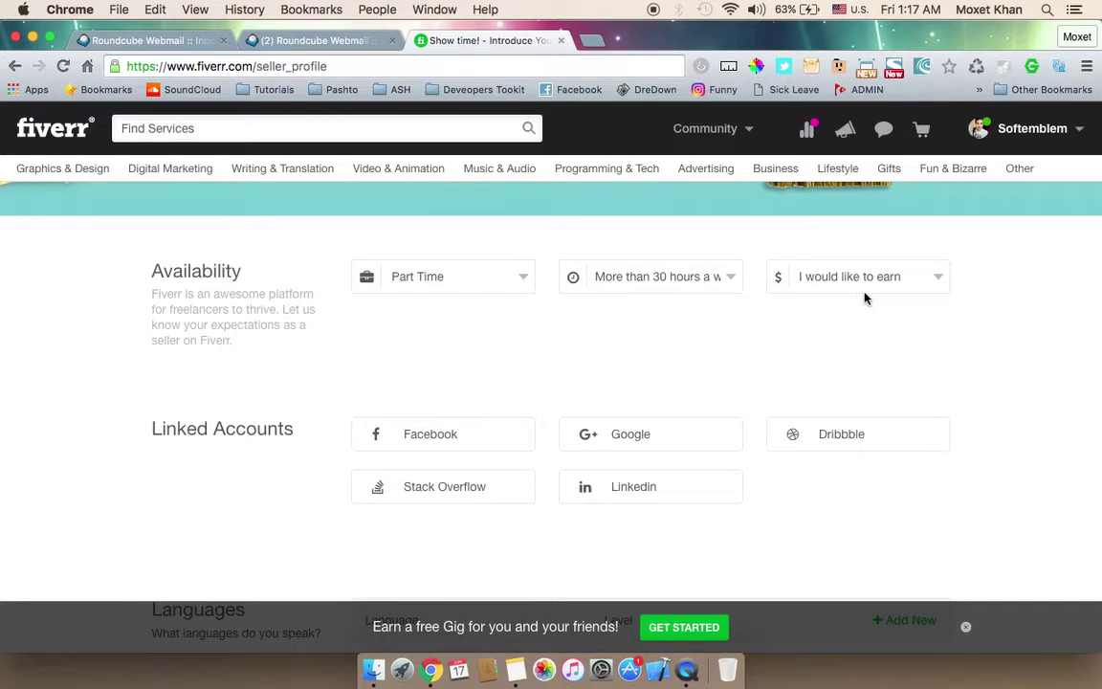
pyautogui.click(828, 281)
pyautogui.click(822, 294)
pyautogui.scroll(-3, 541, 387)
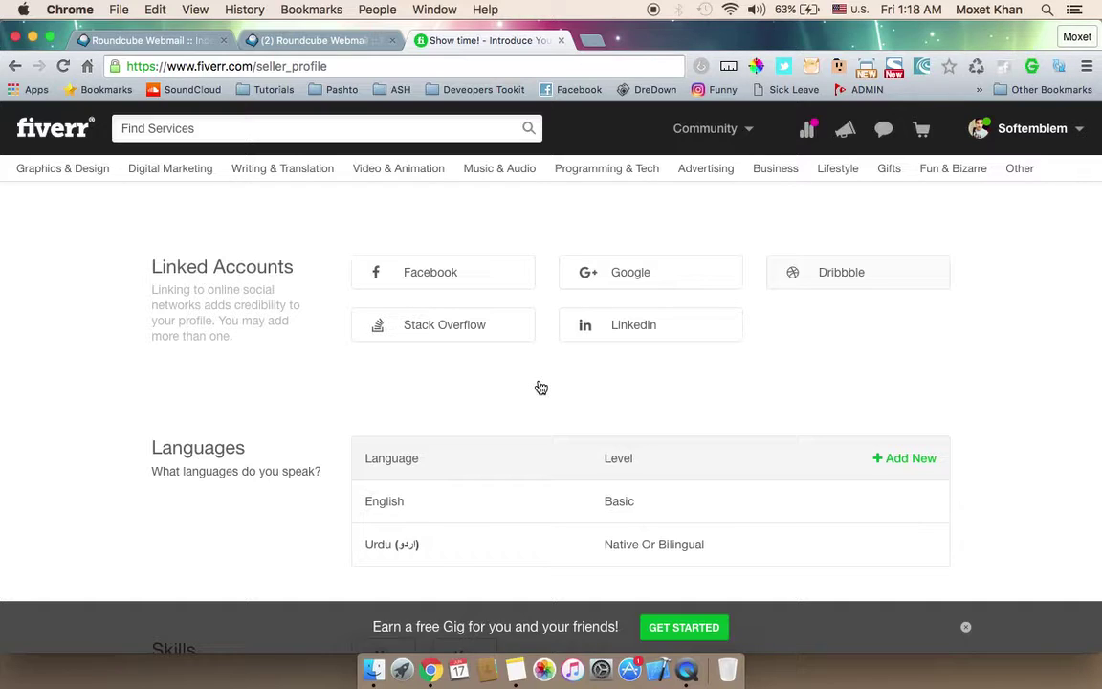
# Step: Add Web_development as an Expert-level skill
pyautogui.scroll(-5, 542, 386)
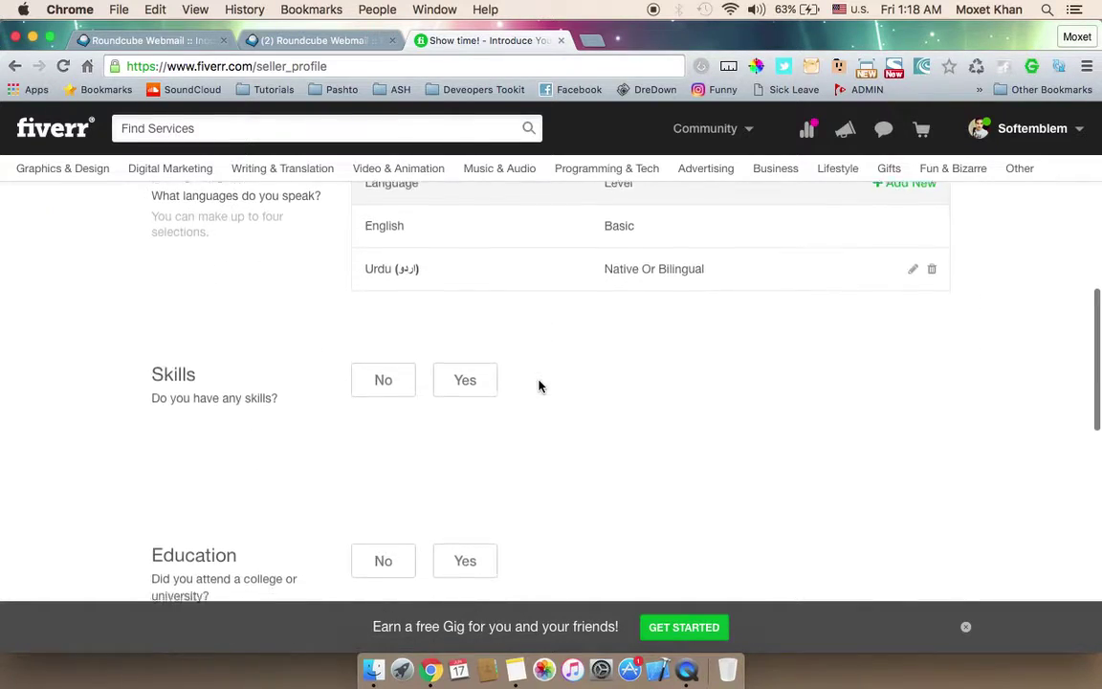
pyautogui.click(459, 361)
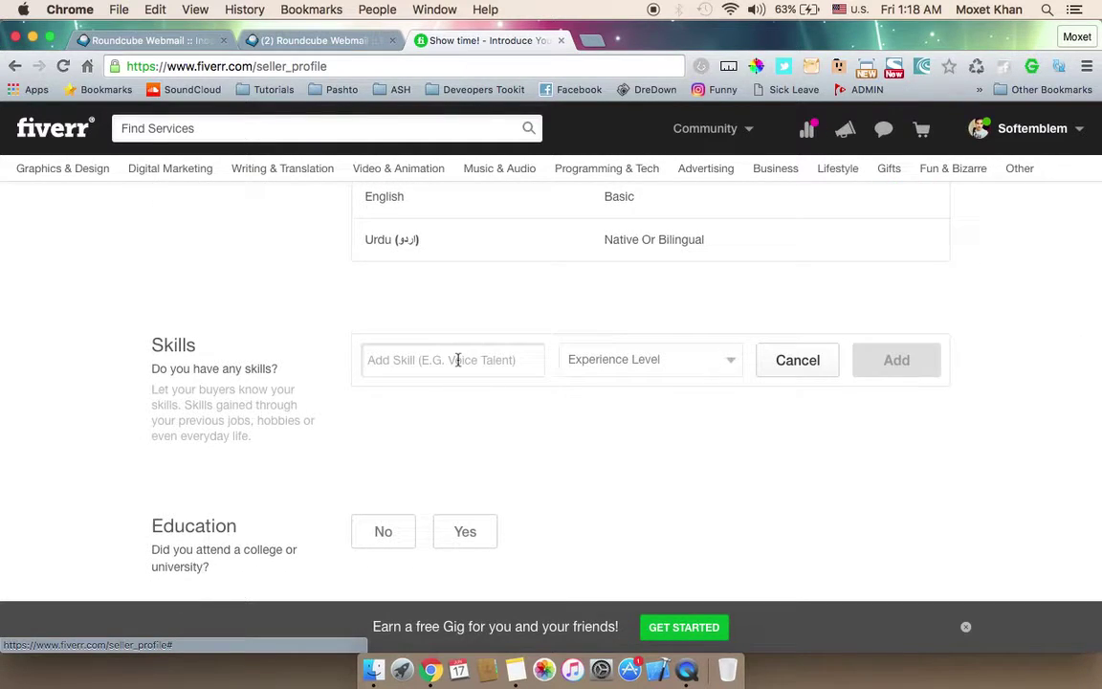
pyautogui.write('Web ')
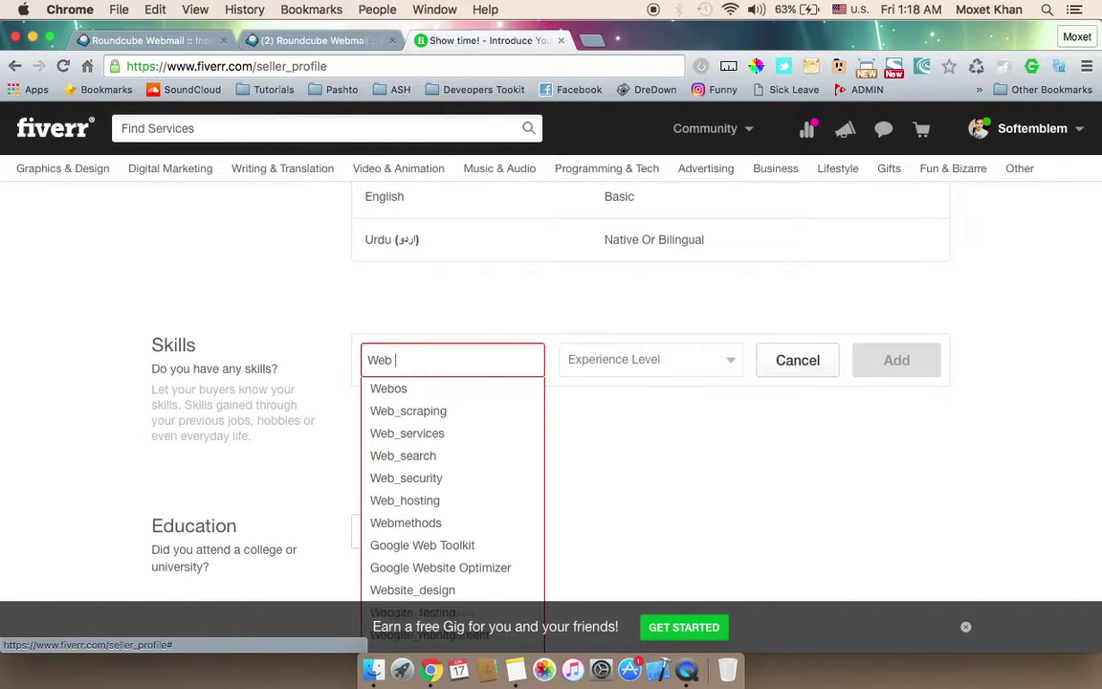
pyautogui.write('Deve')
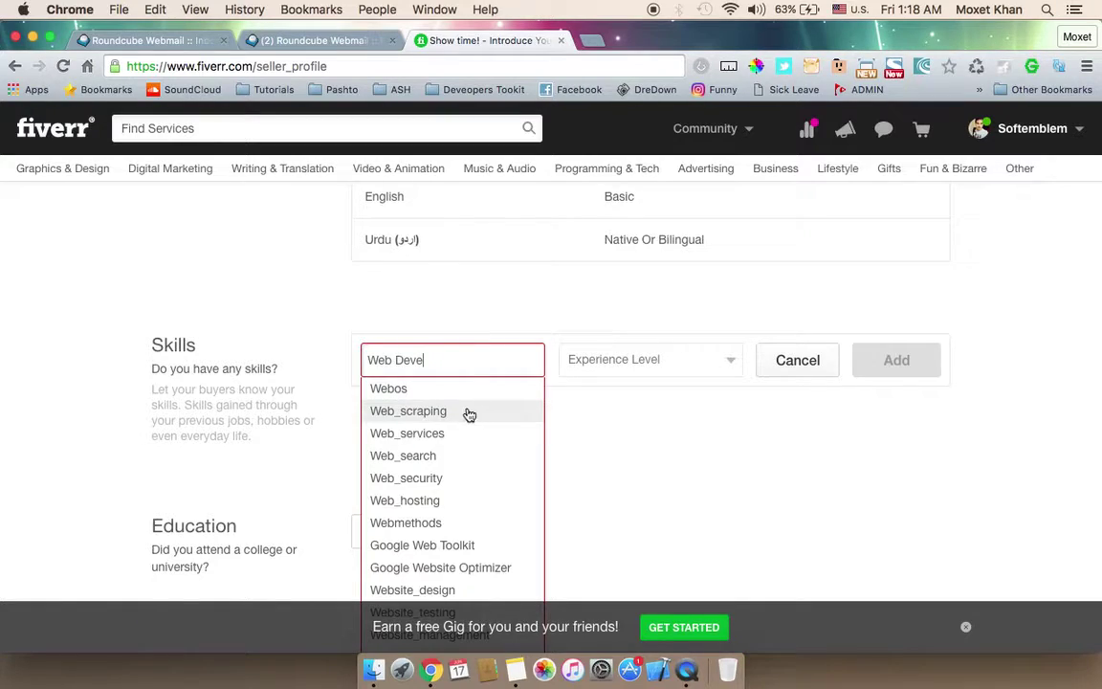
pyautogui.write('lop')
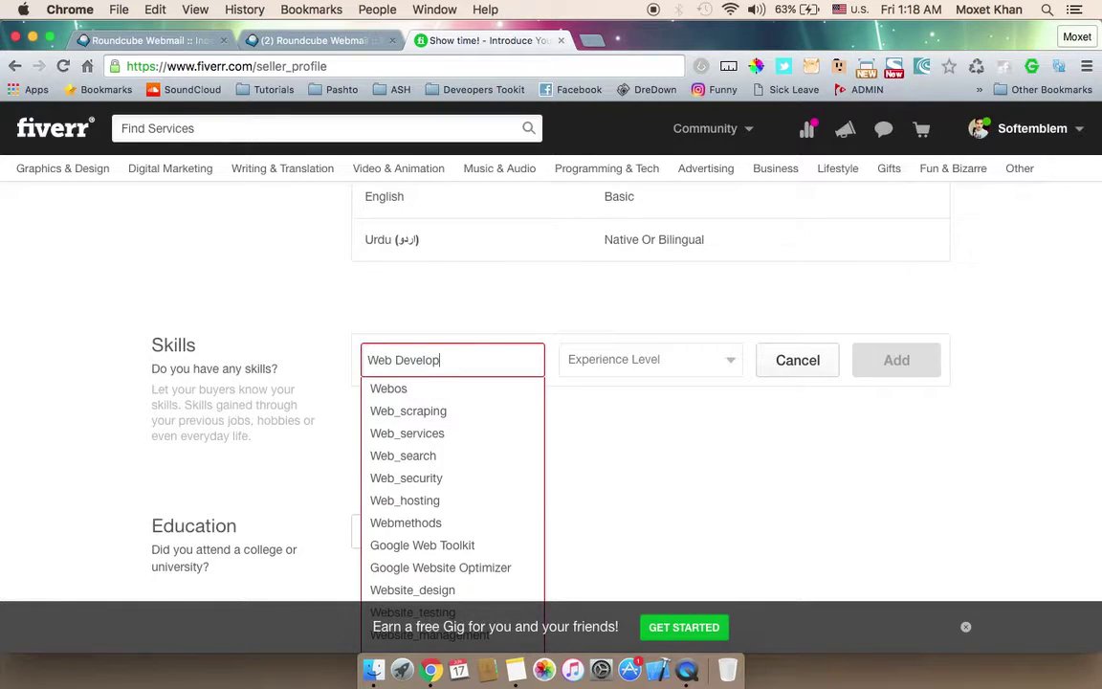
pyautogui.press('BackSpace')
pyautogui.press('BackSpace')
pyautogui.press('BackSpace')
pyautogui.write('elopment')
pyautogui.press('BackSpace')
pyautogui.press('BackSpace')
pyautogui.press('BackSpace')
pyautogui.press('BackSpace')
pyautogui.press('BackSpace')
pyautogui.press('BackSpace')
pyautogui.press('BackSpace')
pyautogui.press('BackSpace')
pyautogui.press('BackSpace')
pyautogui.press('BackSpace')
pyautogui.press('BackSpace')
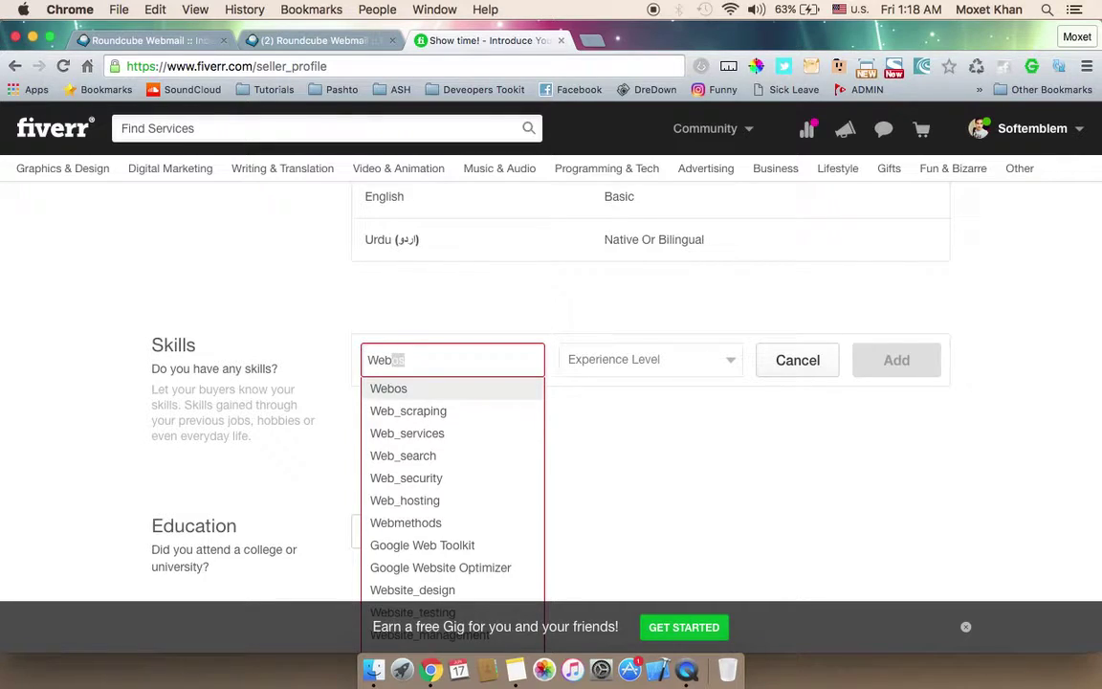
pyautogui.press('BackSpace')
pyautogui.press('BackSpace')
pyautogui.scroll(-5, 469, 563)
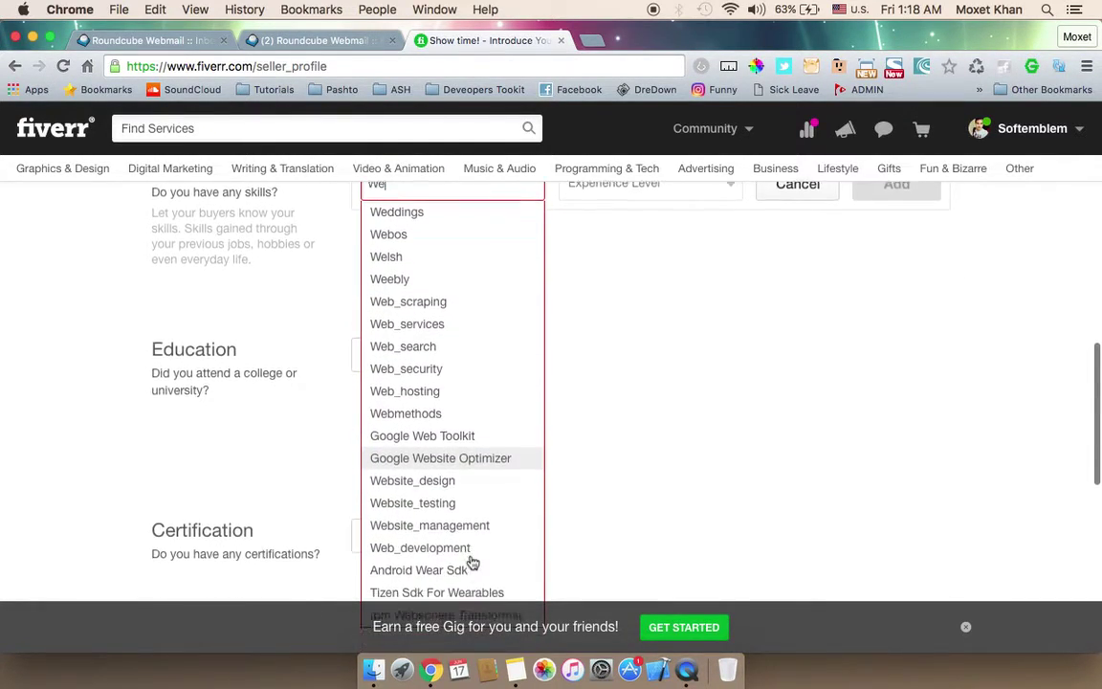
pyautogui.click(454, 535)
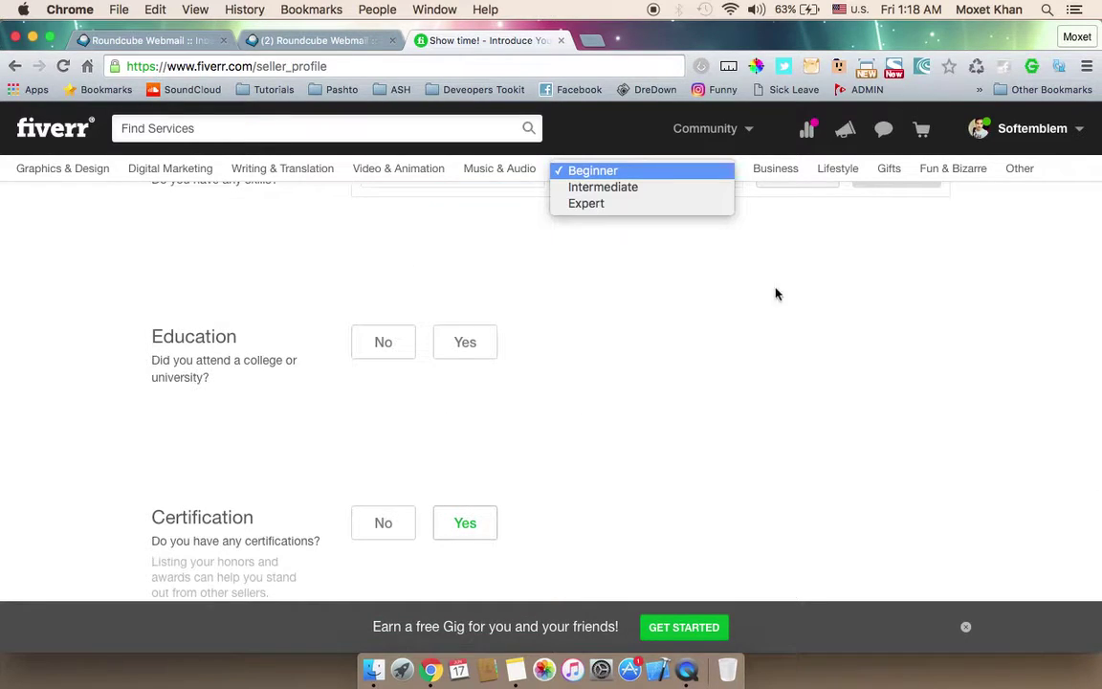
pyautogui.click(590, 204)
pyautogui.scroll(3, 632, 361)
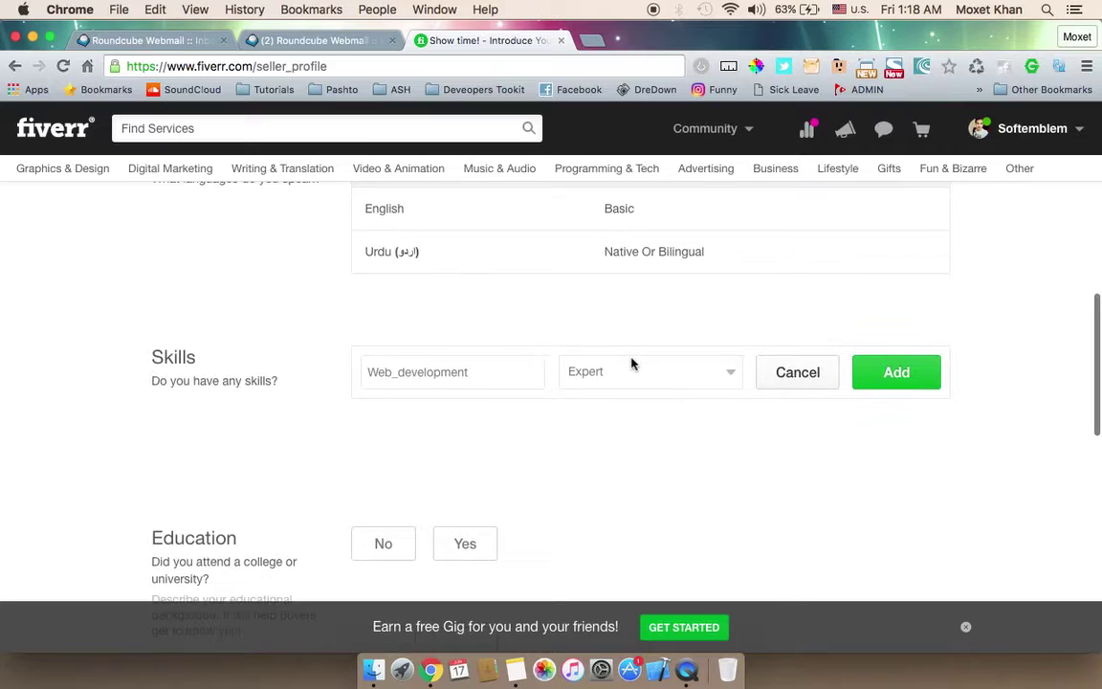
pyautogui.click(902, 374)
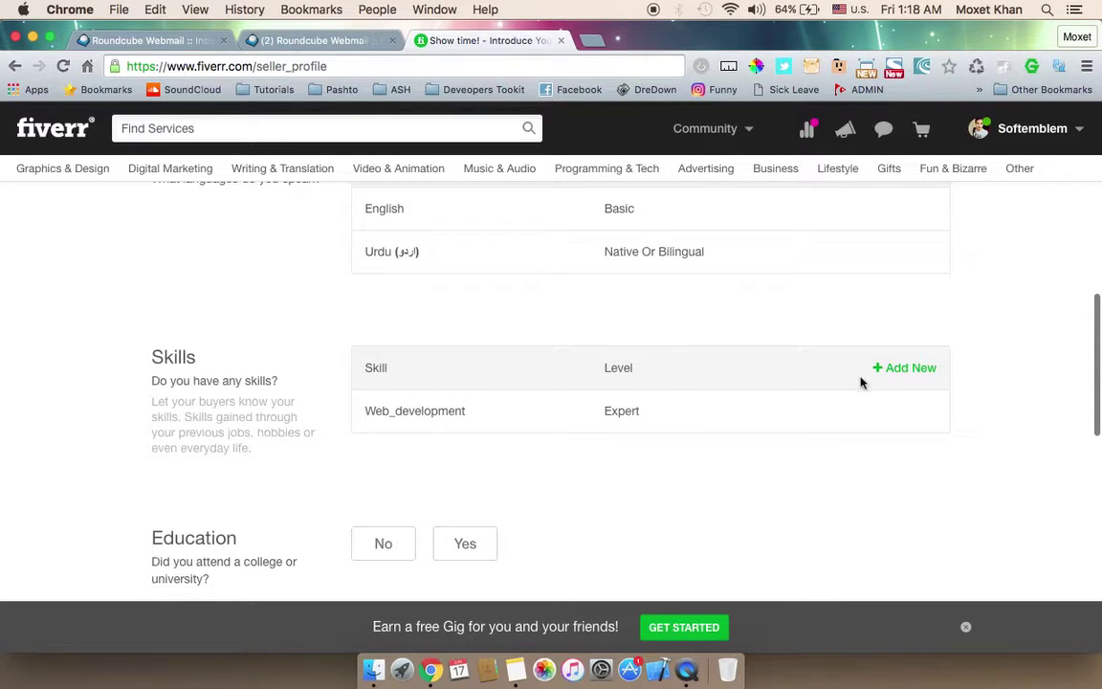
# Step: Add Graphic_design as a second Expert-level skill
pyautogui.click(882, 373)
pyautogui.click(423, 360)
pyautogui.write('Graphi')
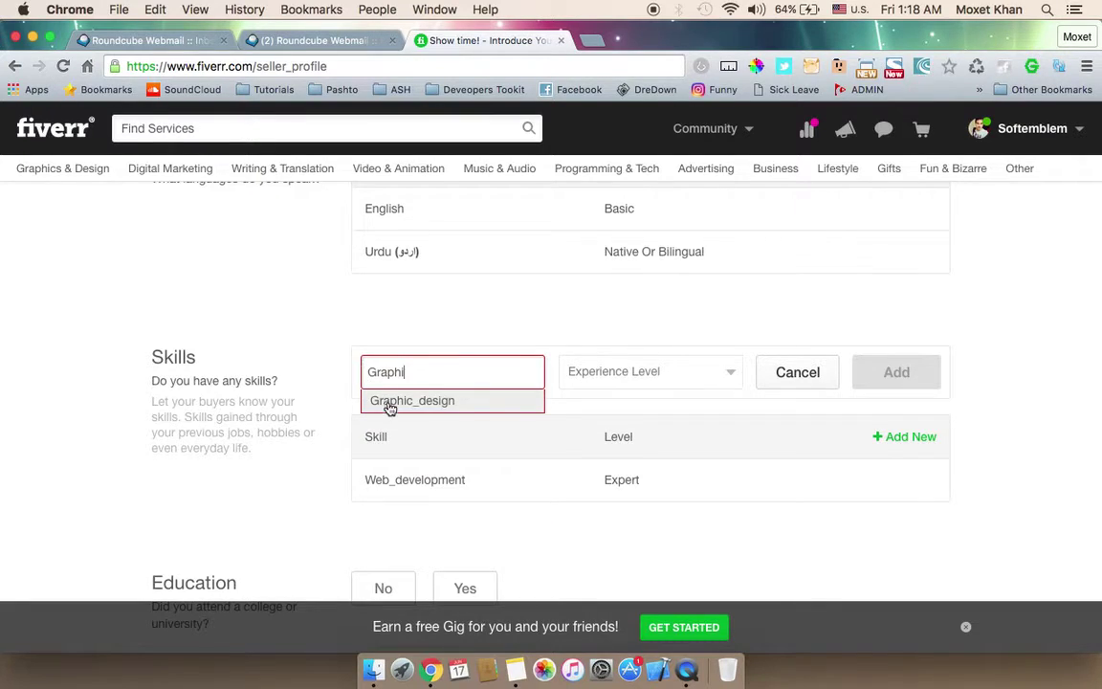
pyautogui.click(387, 399)
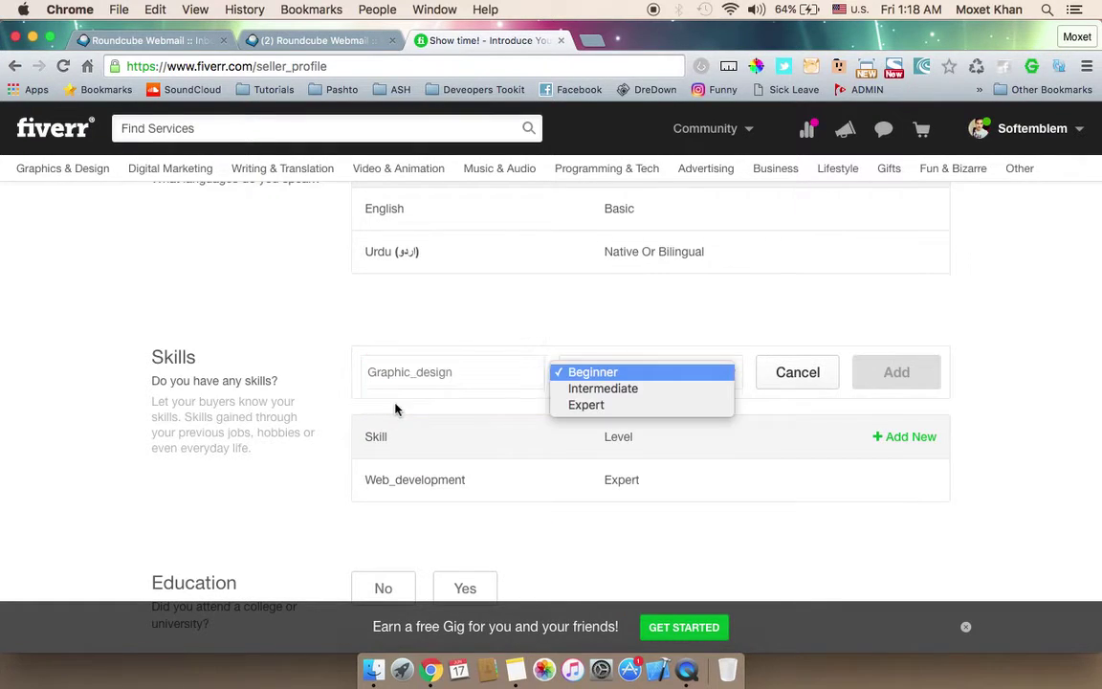
pyautogui.click(608, 407)
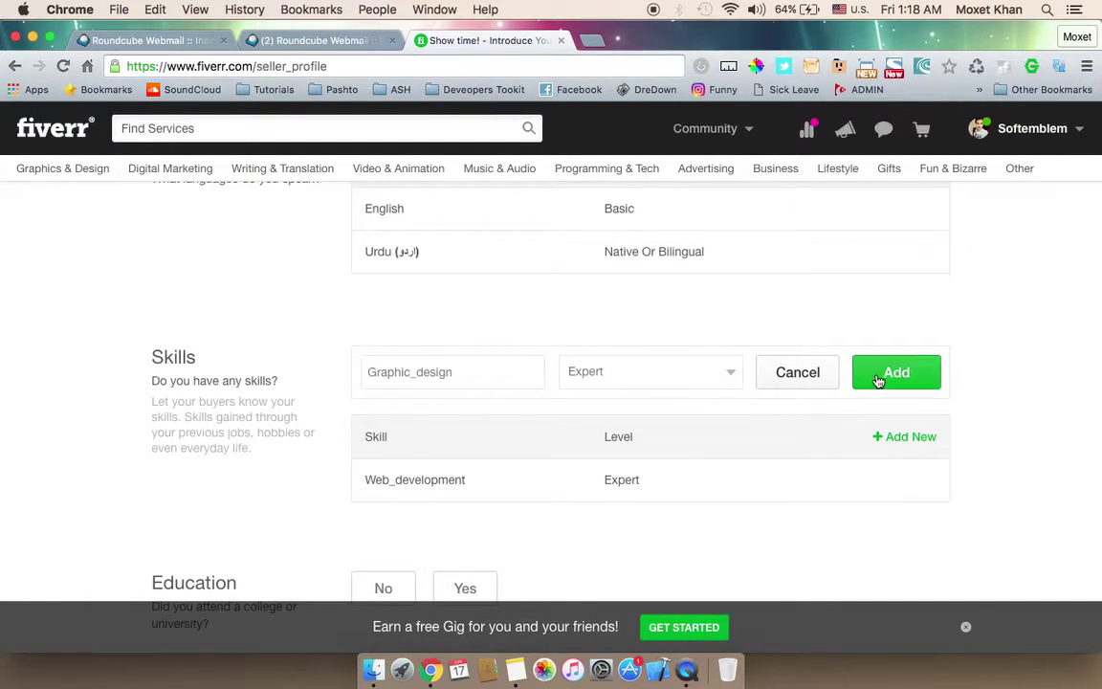
pyautogui.click(882, 376)
pyautogui.scroll(-5, 512, 371)
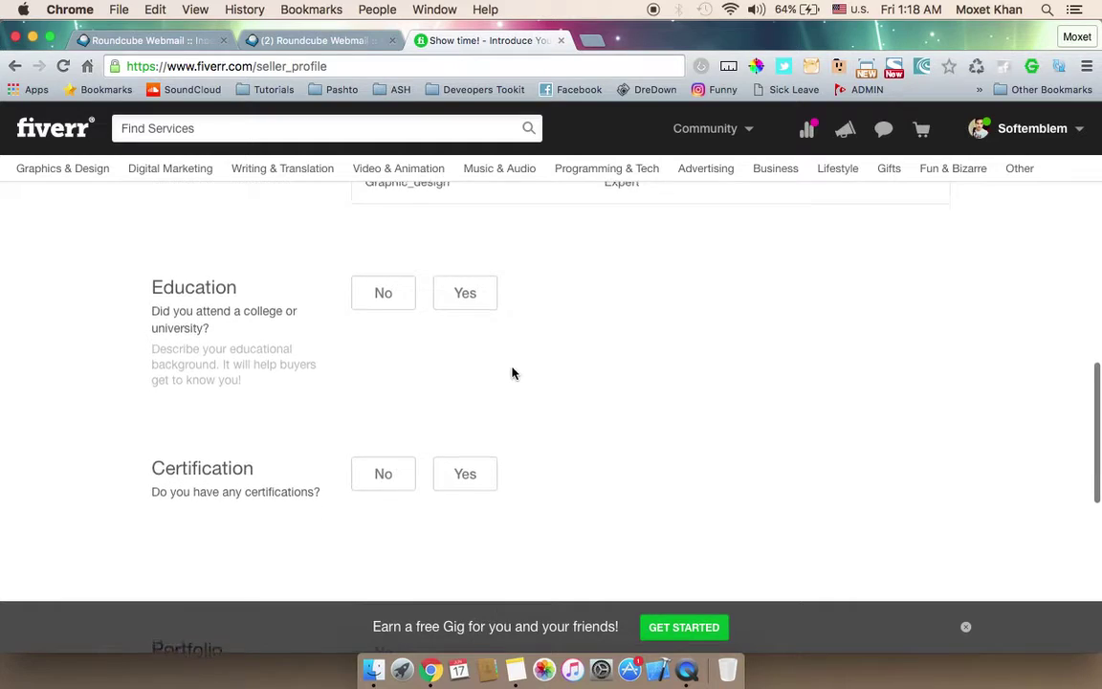
# Step: Confirm college attendance and pick City University of Science and I.T in Pakistan
pyautogui.click(456, 302)
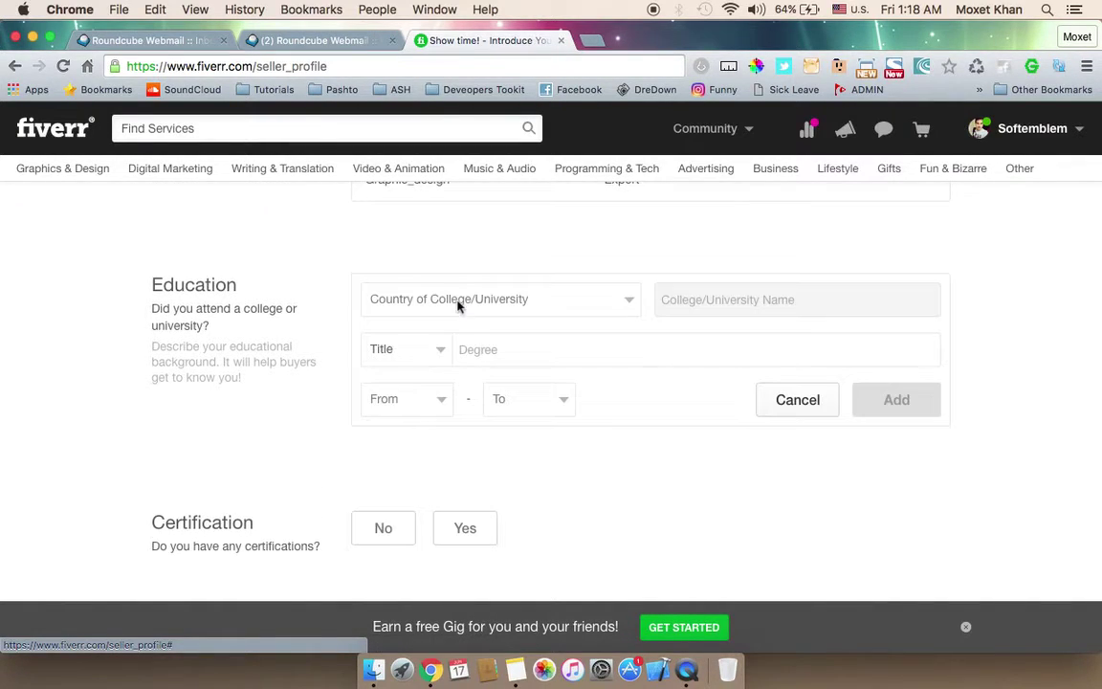
pyautogui.click(452, 310)
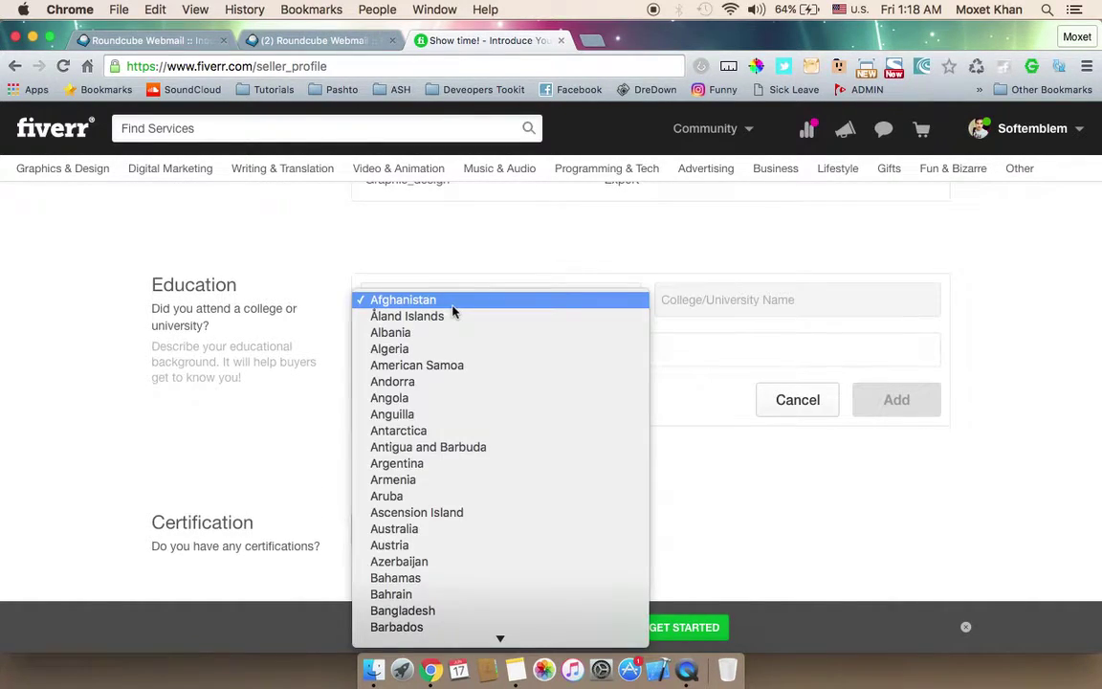
pyautogui.write('pak')
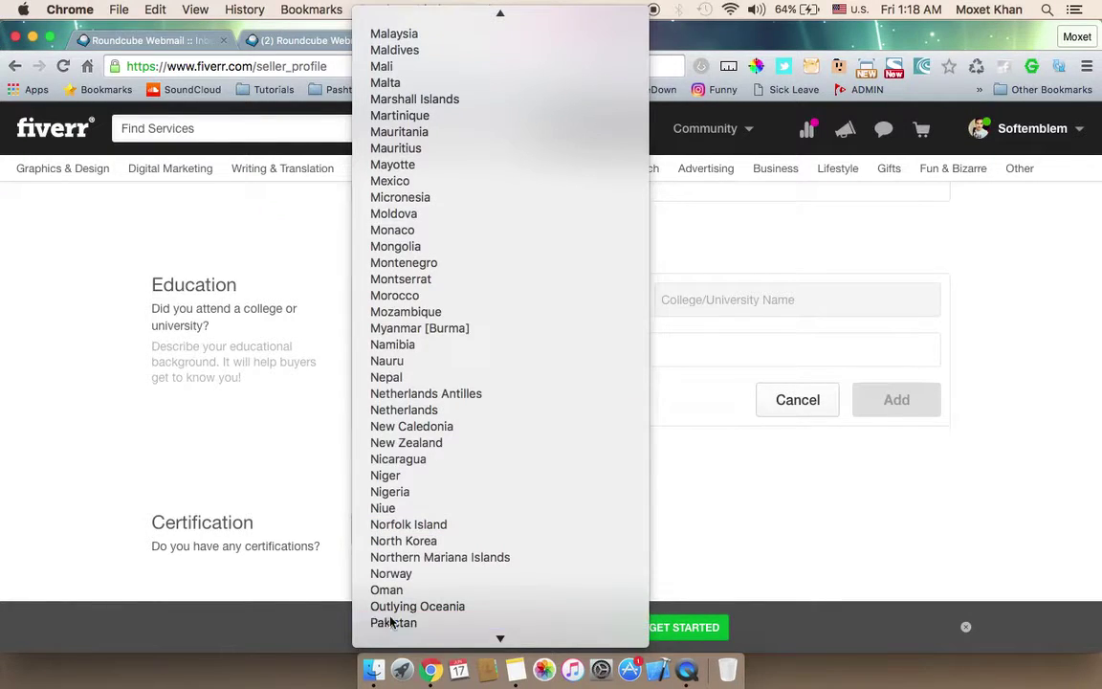
pyautogui.click(388, 623)
pyautogui.click(732, 311)
pyautogui.write('CIT')
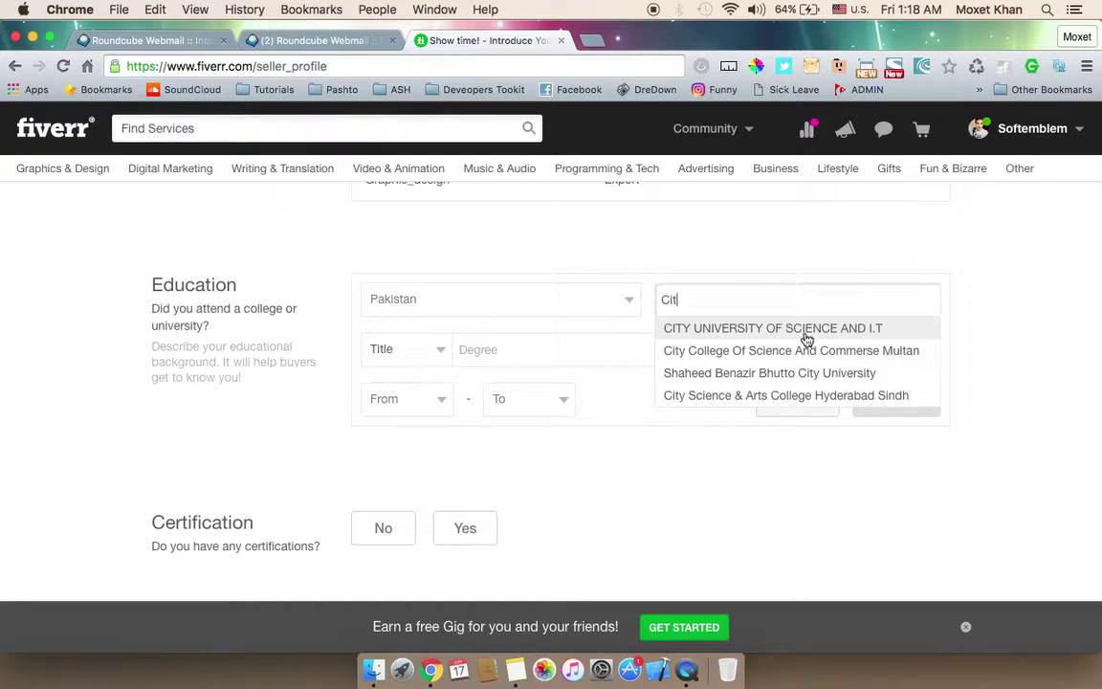
pyautogui.click(803, 331)
# Step: Add the degree as M.Sc. in Computer Science, 2009 to 2011, and save the entry
pyautogui.click(430, 350)
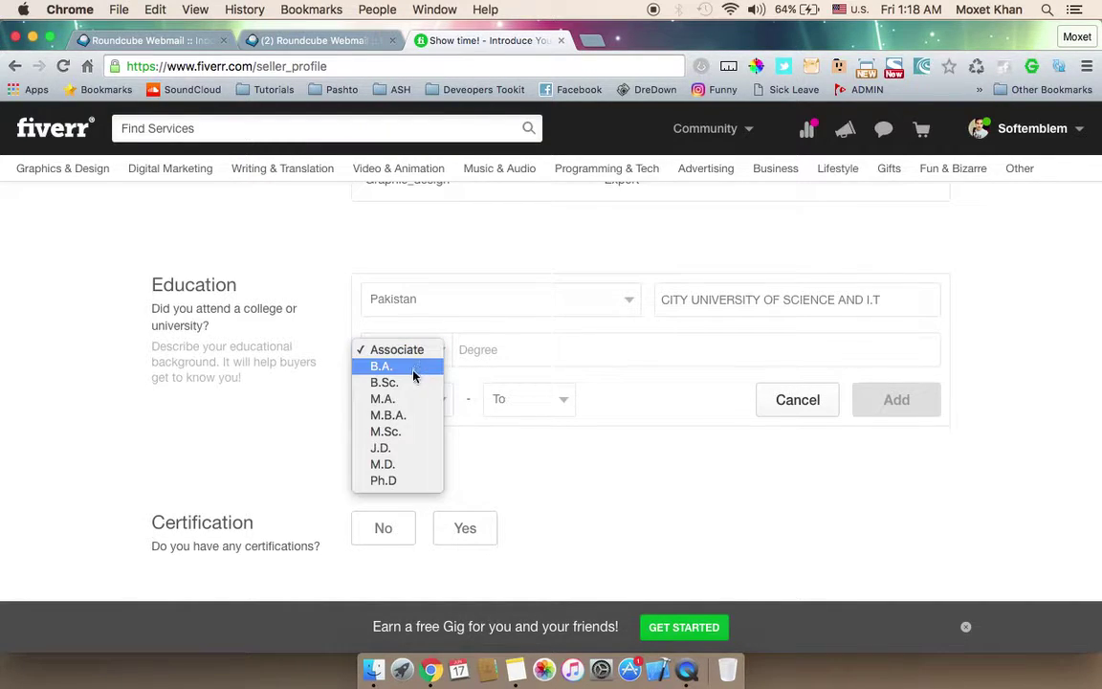
pyautogui.click(400, 432)
pyautogui.click(529, 351)
pyautogui.write('Compu')
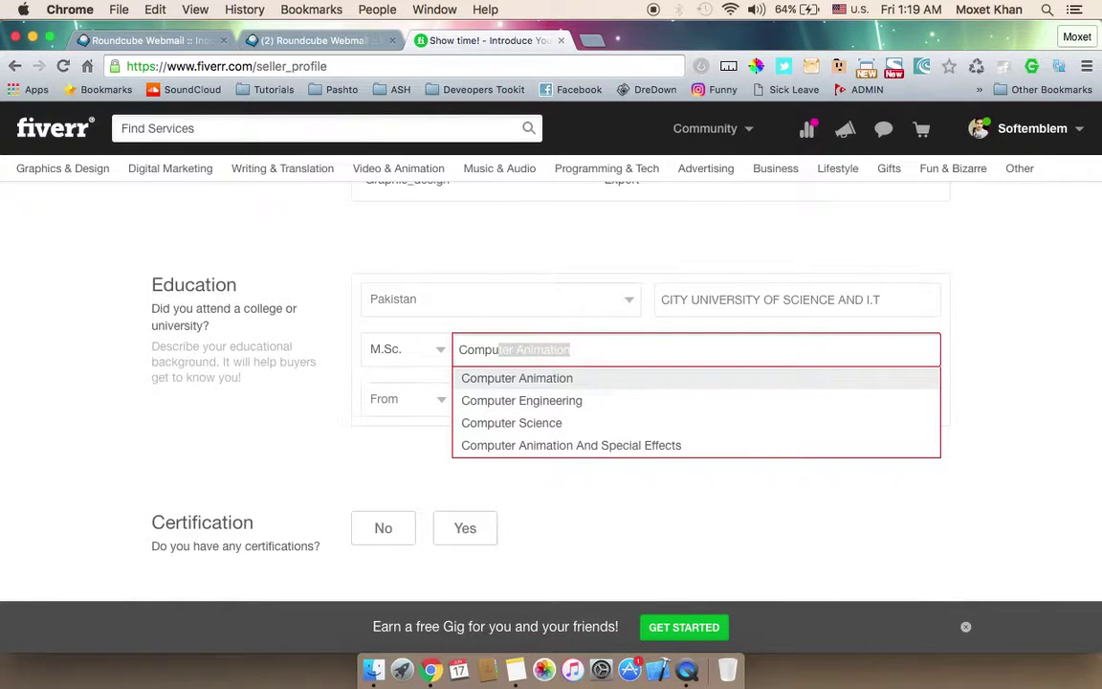
pyautogui.click(538, 423)
pyautogui.click(442, 399)
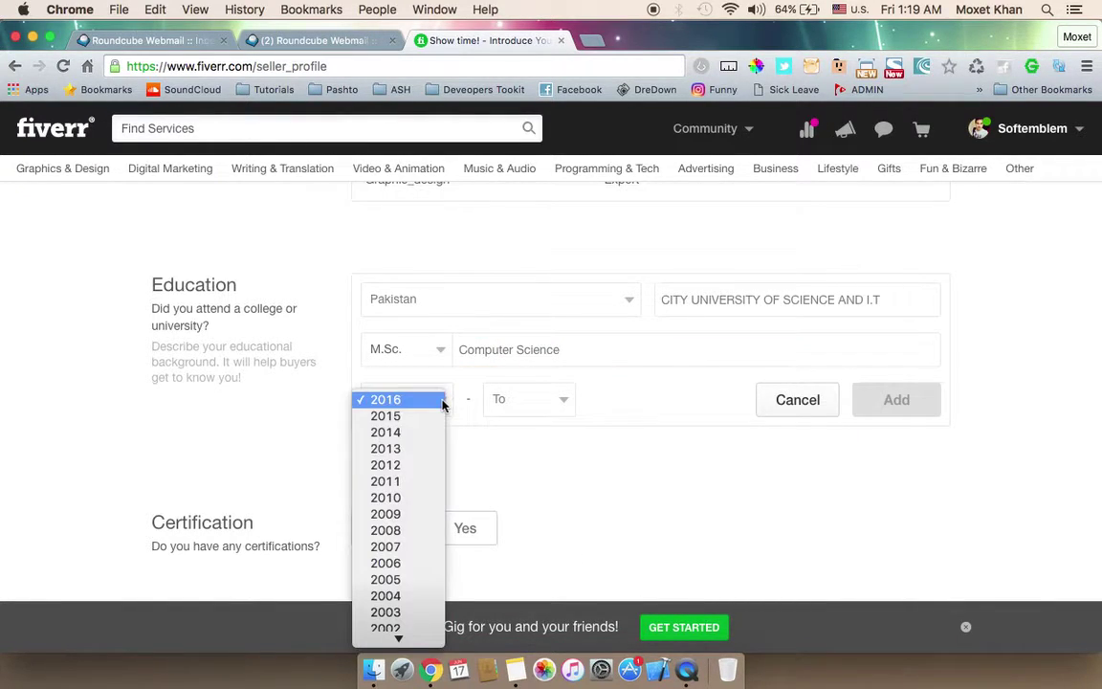
pyautogui.click(411, 514)
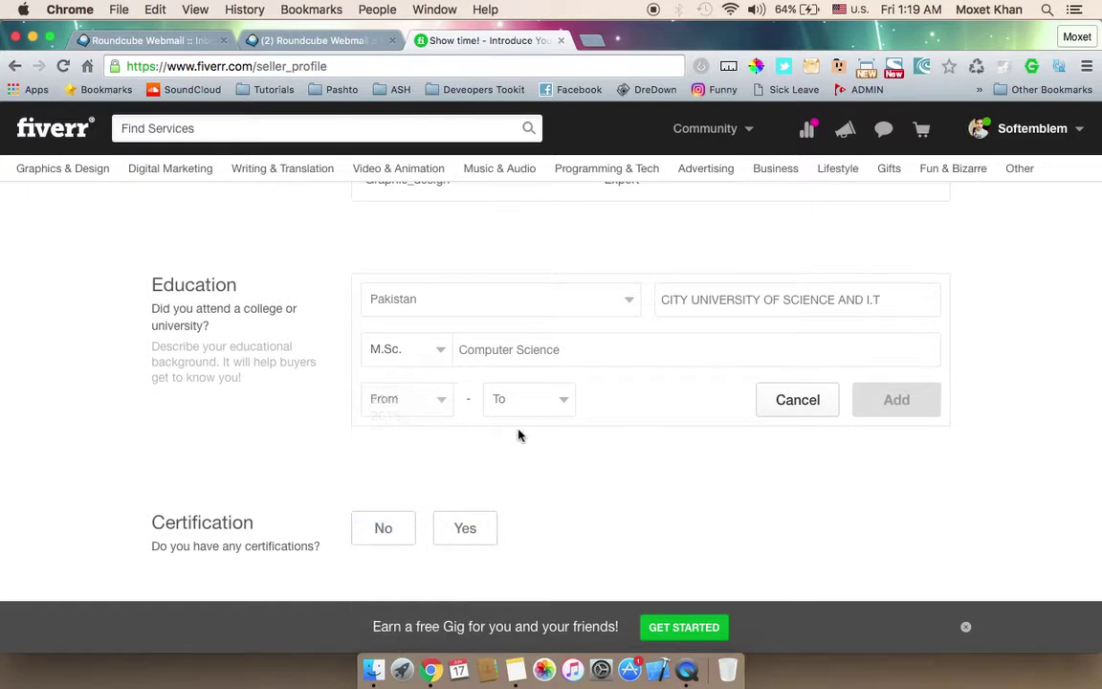
pyautogui.click(536, 400)
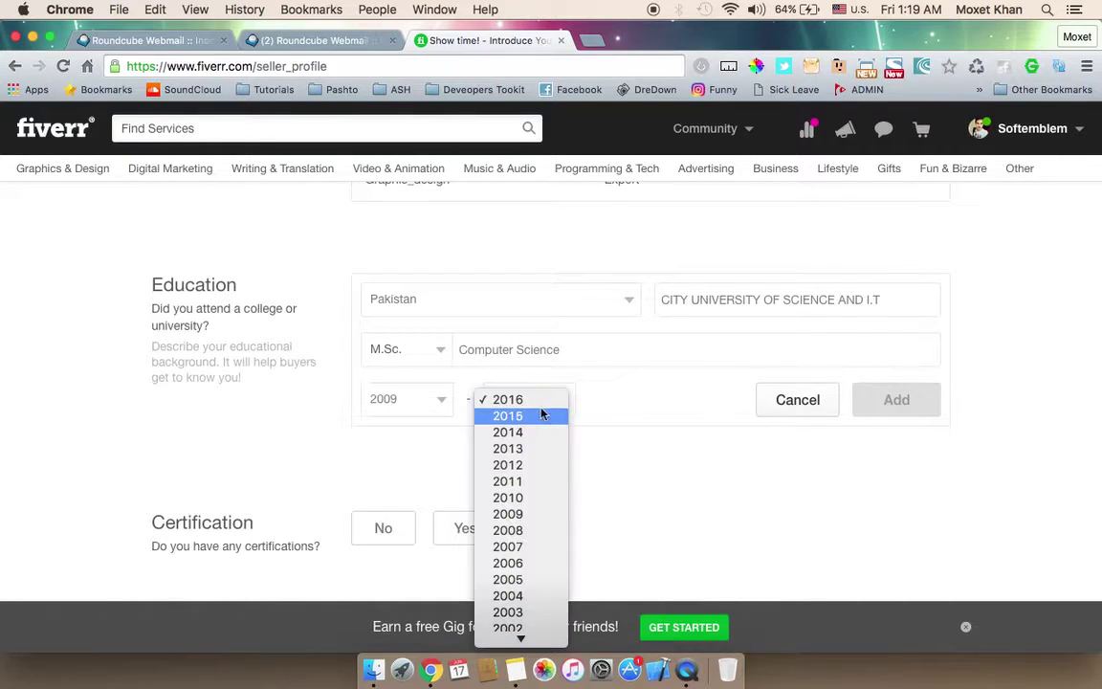
pyautogui.click(544, 481)
pyautogui.click(901, 401)
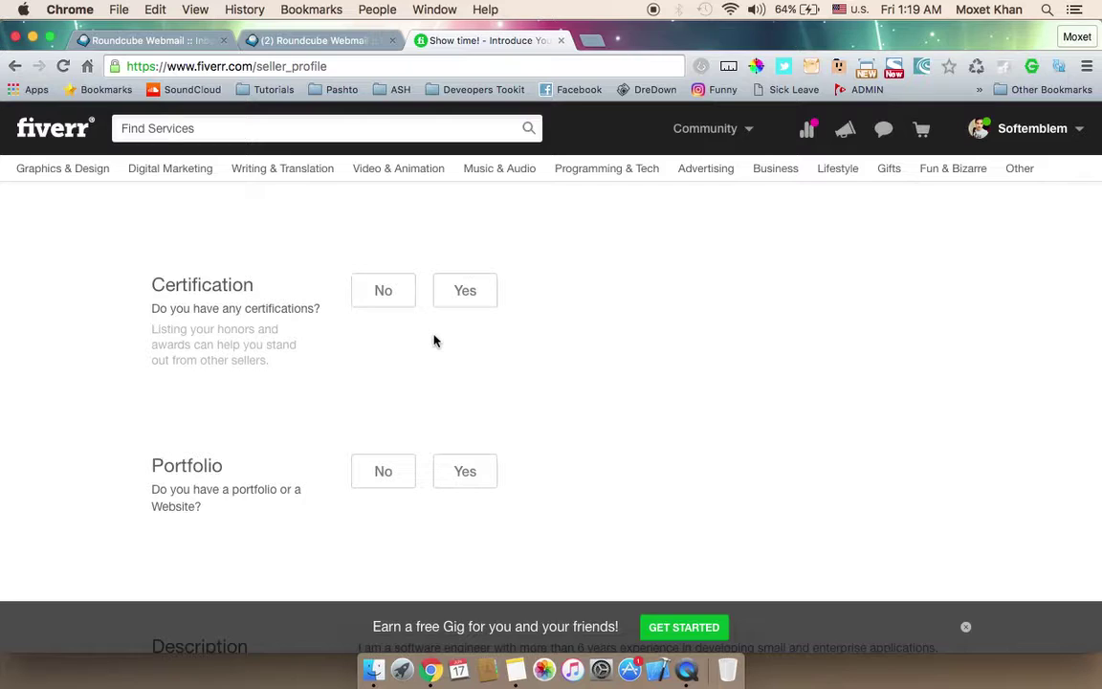
# Step: Answer No to certifications and portfolio, then continue to create the first gig
pyautogui.click(385, 294)
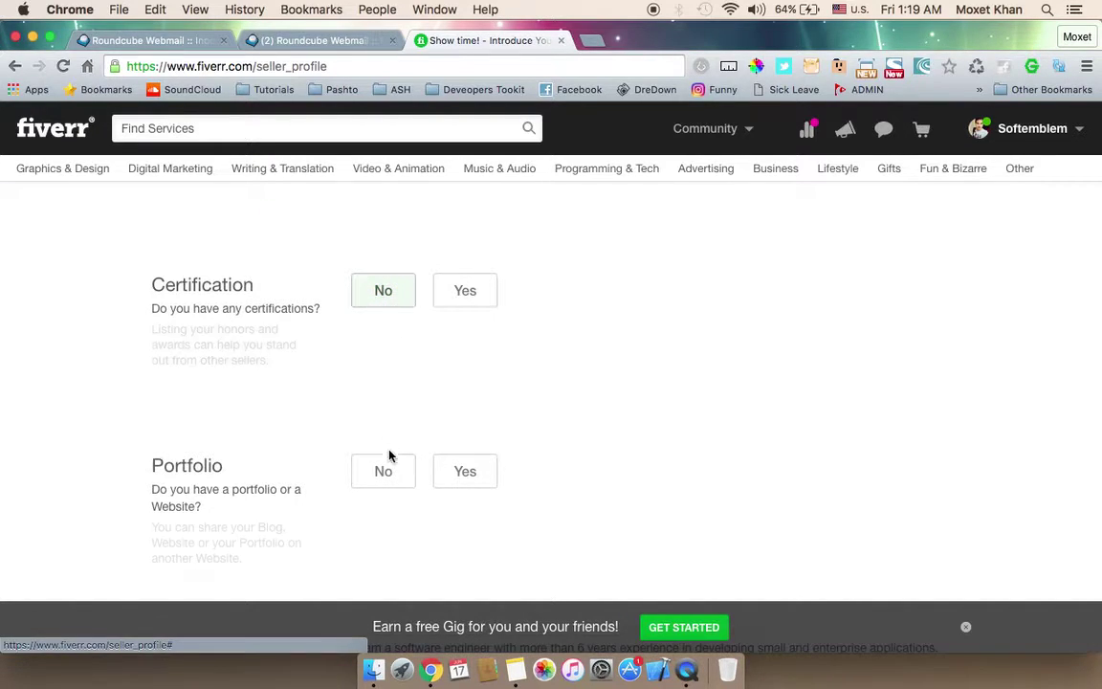
pyautogui.click(389, 478)
pyautogui.scroll(-5, 639, 369)
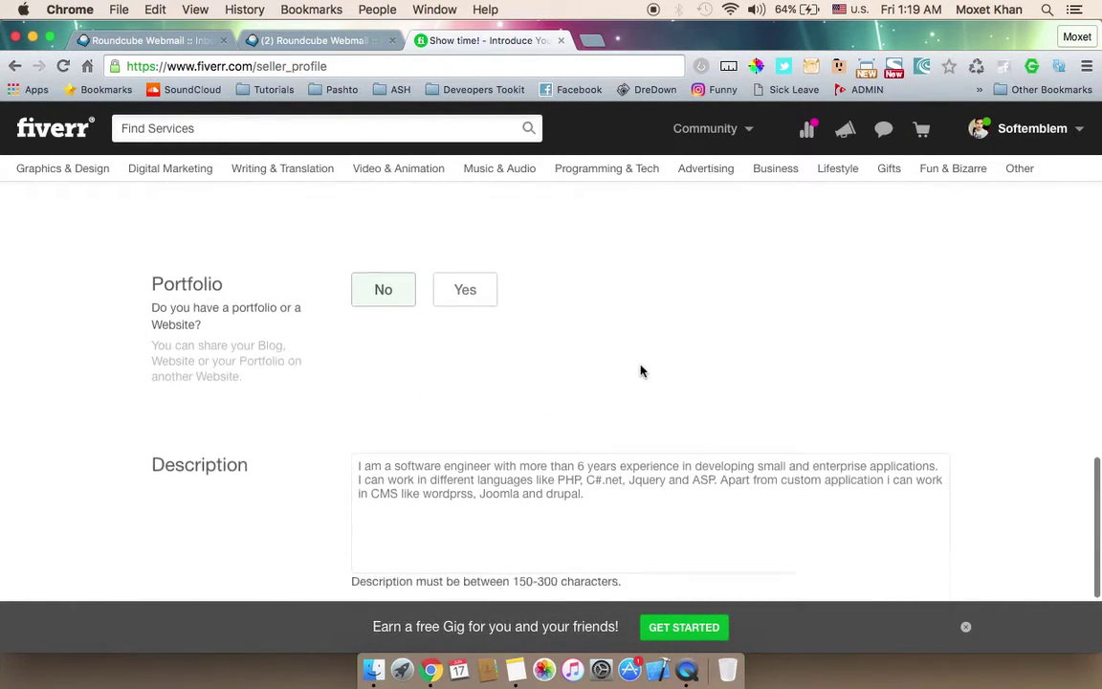
pyautogui.scroll(-3, 639, 367)
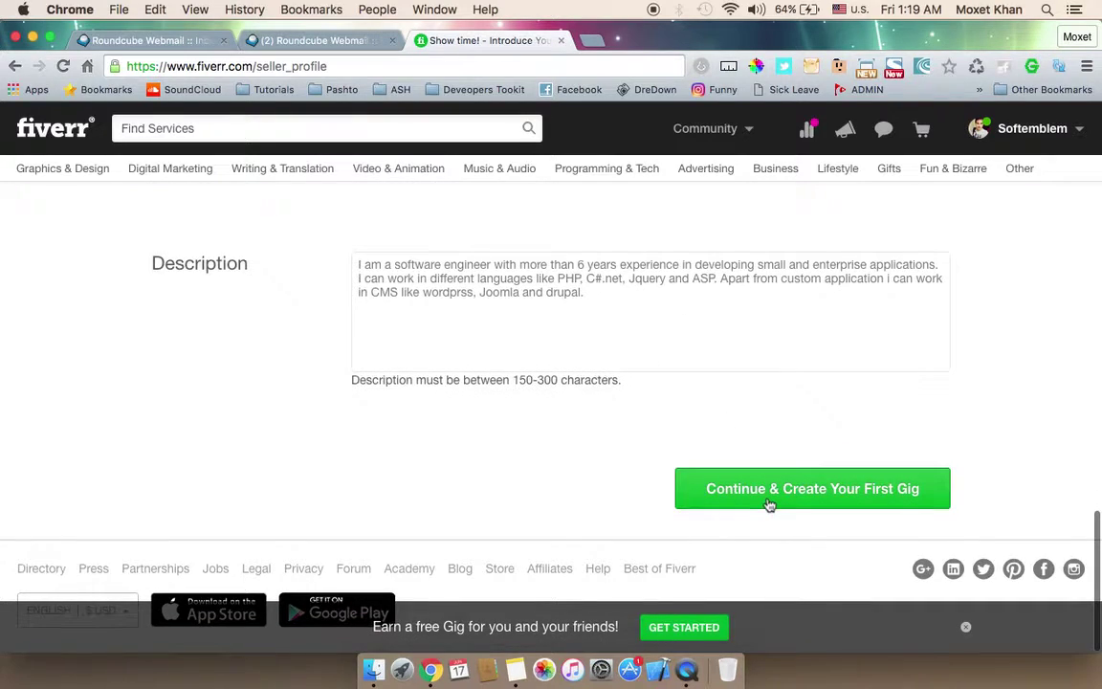
pyautogui.click(770, 502)
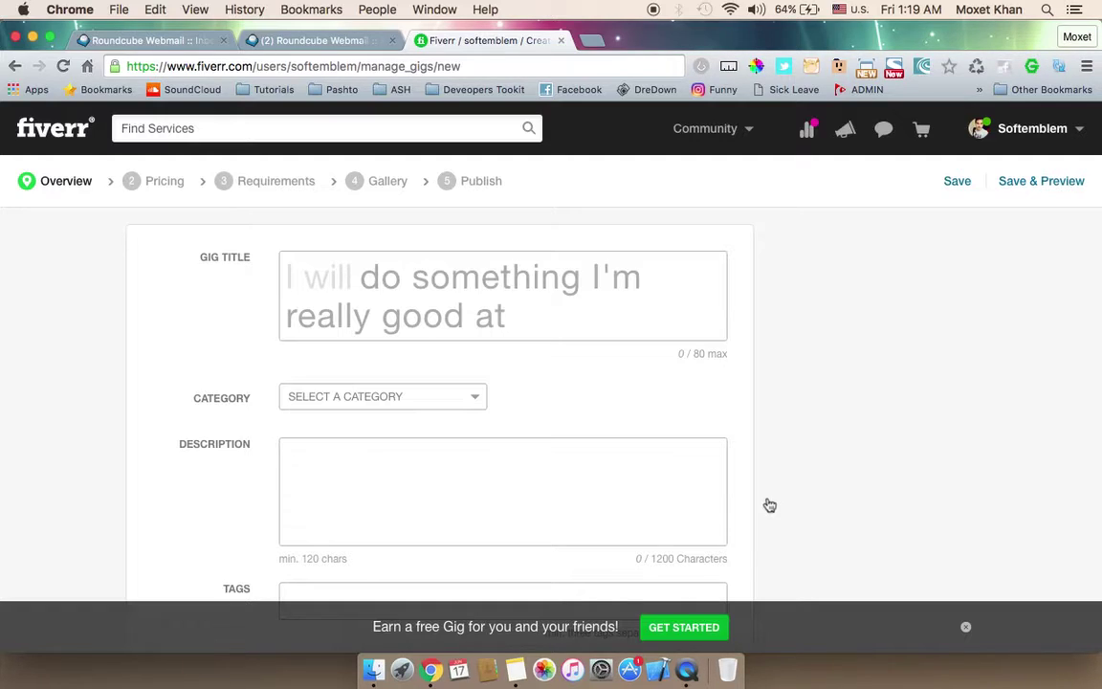
# Step: Paste the prepared watermark-removal paragraphs from Notes into Description and remove the extra blank line
pyautogui.moveTo(579, 583)
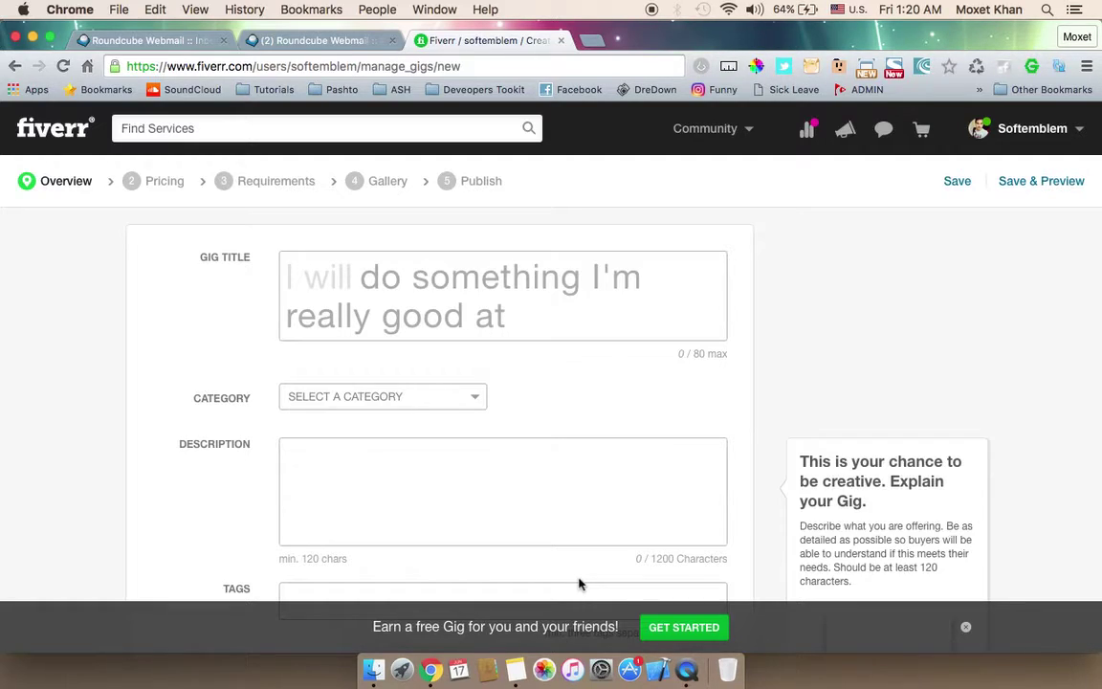
pyautogui.click(523, 672)
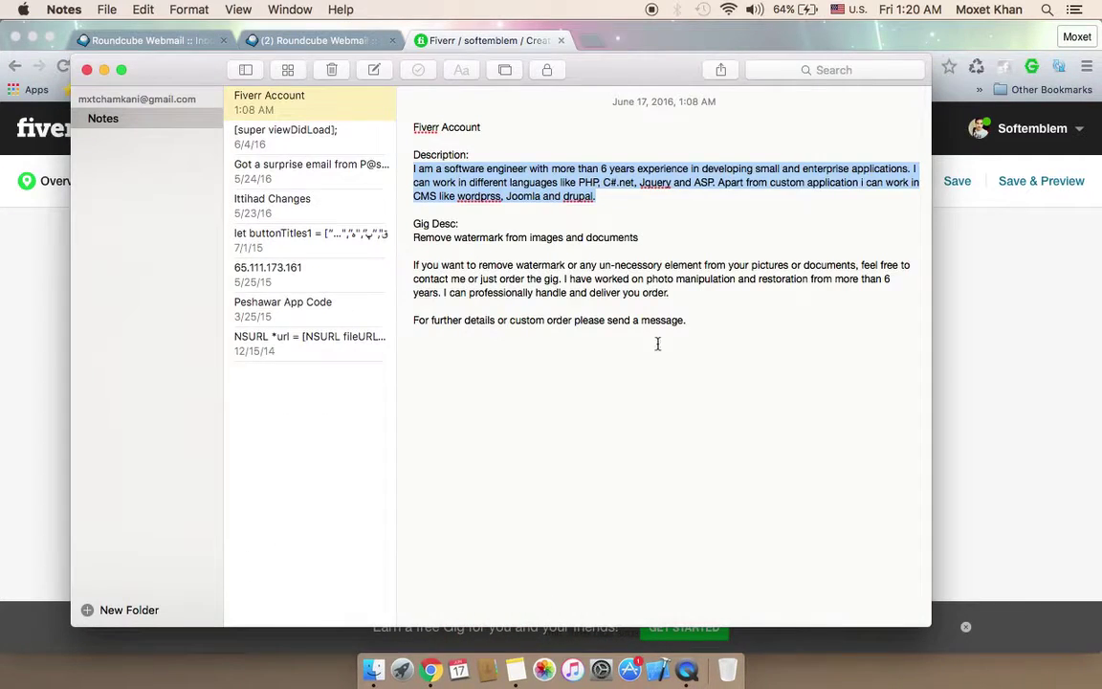
pyautogui.moveTo(703, 316); pyautogui.dragTo(470, 278)
pyautogui.moveTo(431, 257); pyautogui.dragTo(417, 264)
pyautogui.press('cmd+c')
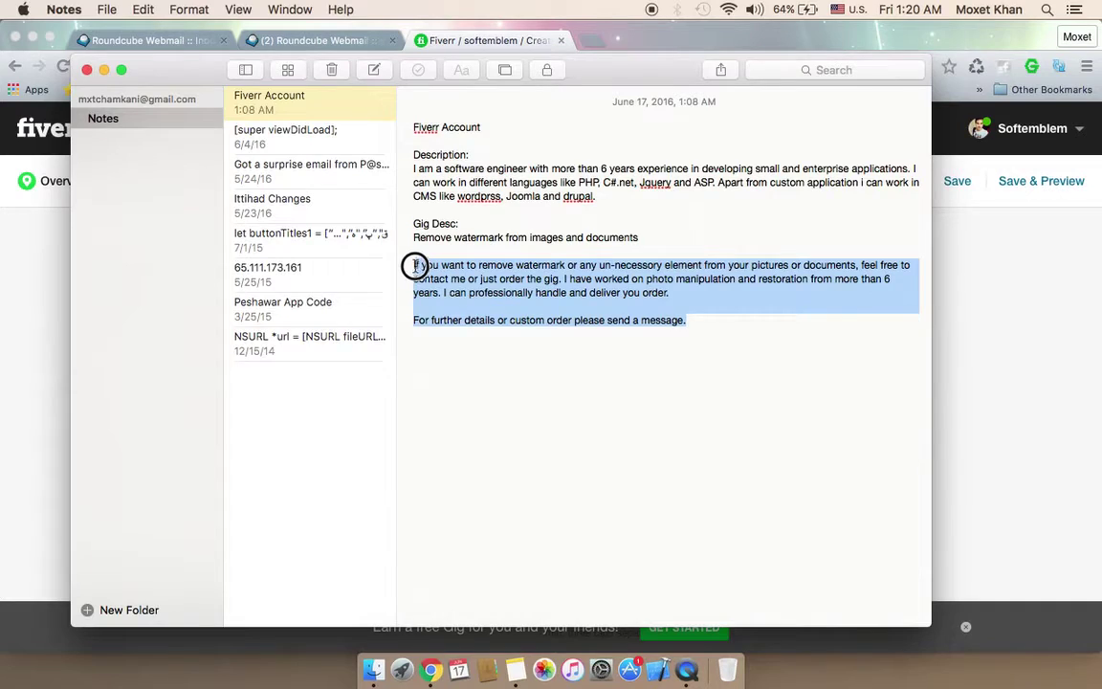
pyautogui.click(12, 330)
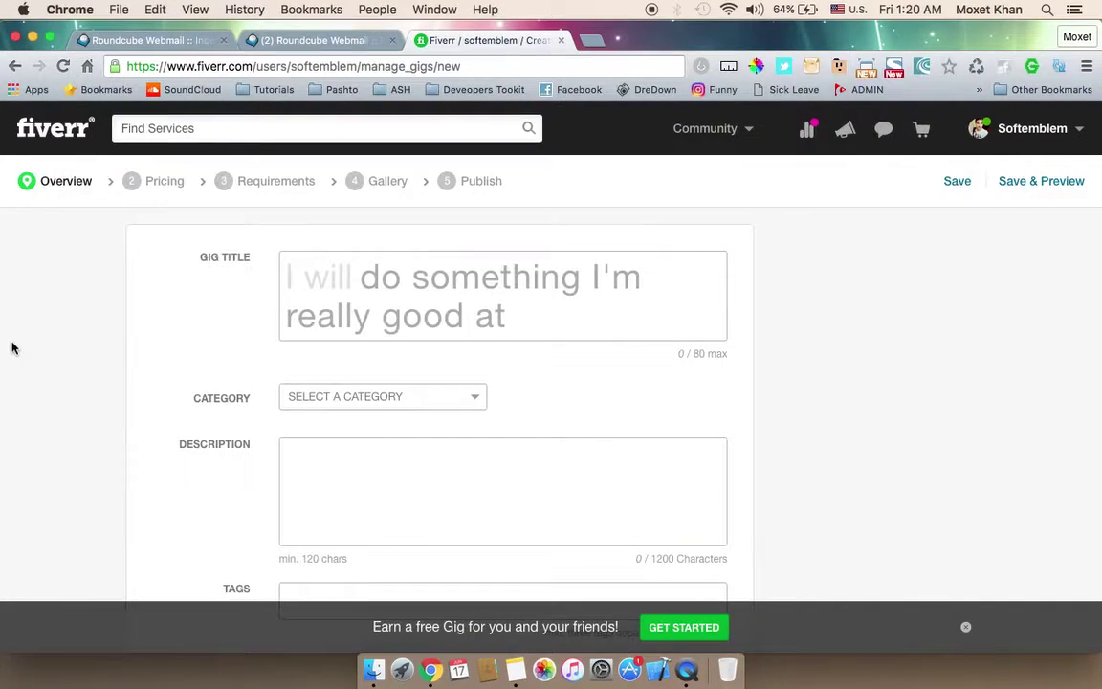
pyautogui.click(339, 498)
pyautogui.press('cmd+v')
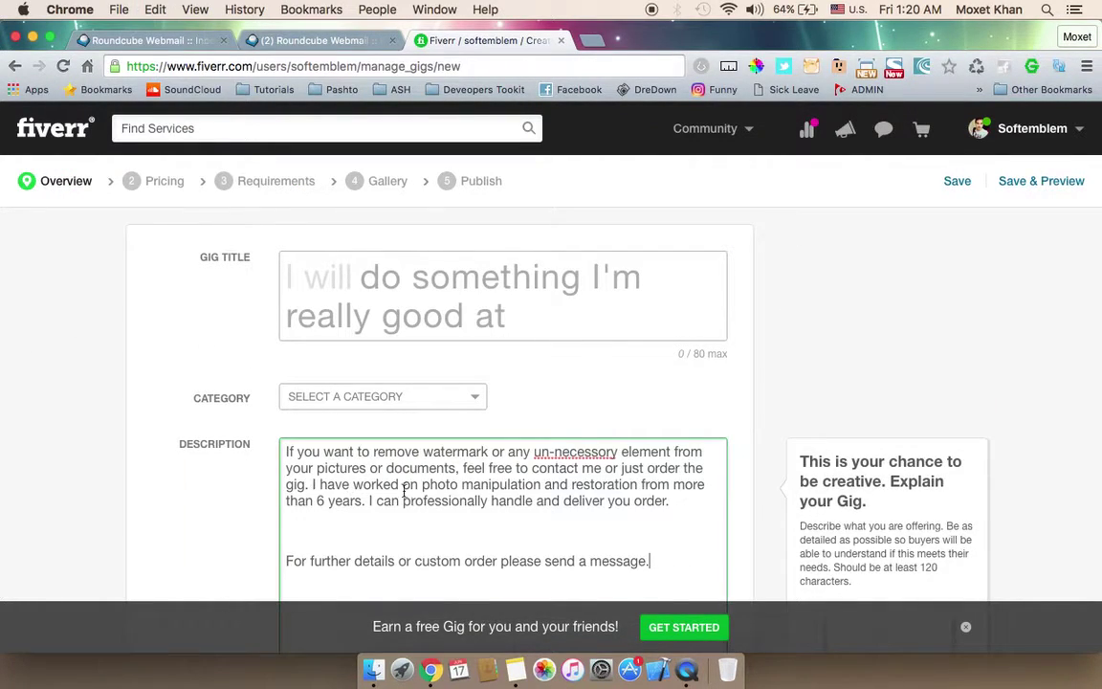
pyautogui.click(535, 521)
pyautogui.press('BackSpace')
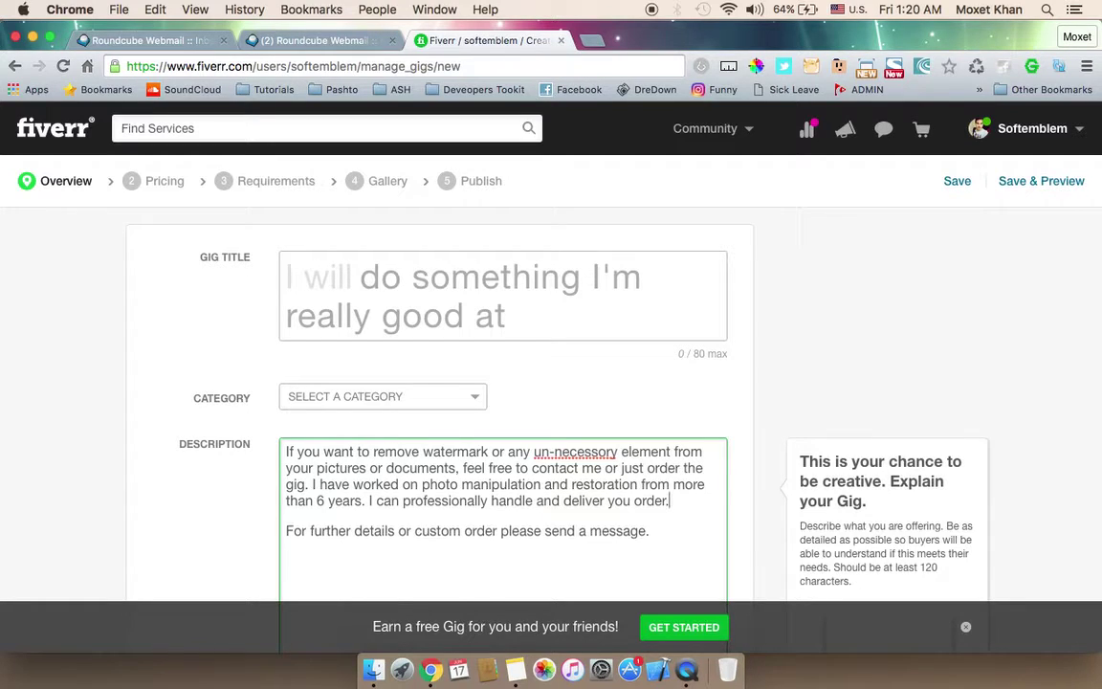
# Step: Copy 'Remove watermark from images and documents' from Notes and paste it as the gig title
pyautogui.click(515, 670)
pyautogui.click(665, 236)
pyautogui.moveTo(664, 235); pyautogui.dragTo(414, 237)
pyautogui.press('super+c')
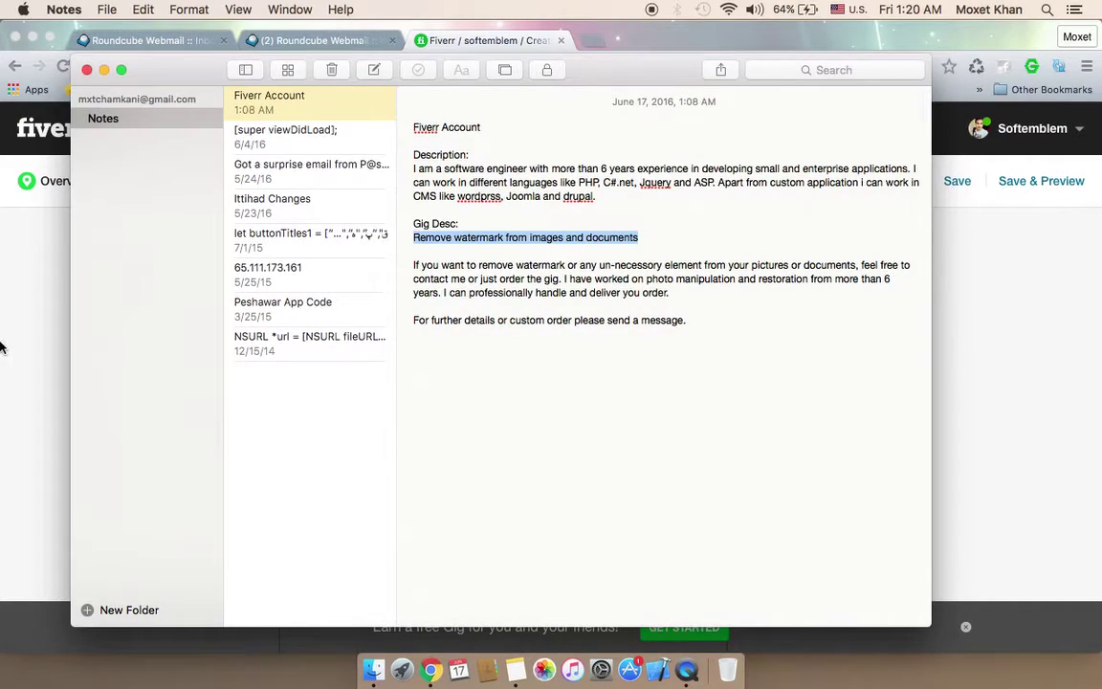
pyautogui.click(4, 312)
pyautogui.click(391, 268)
pyautogui.press('super+v')
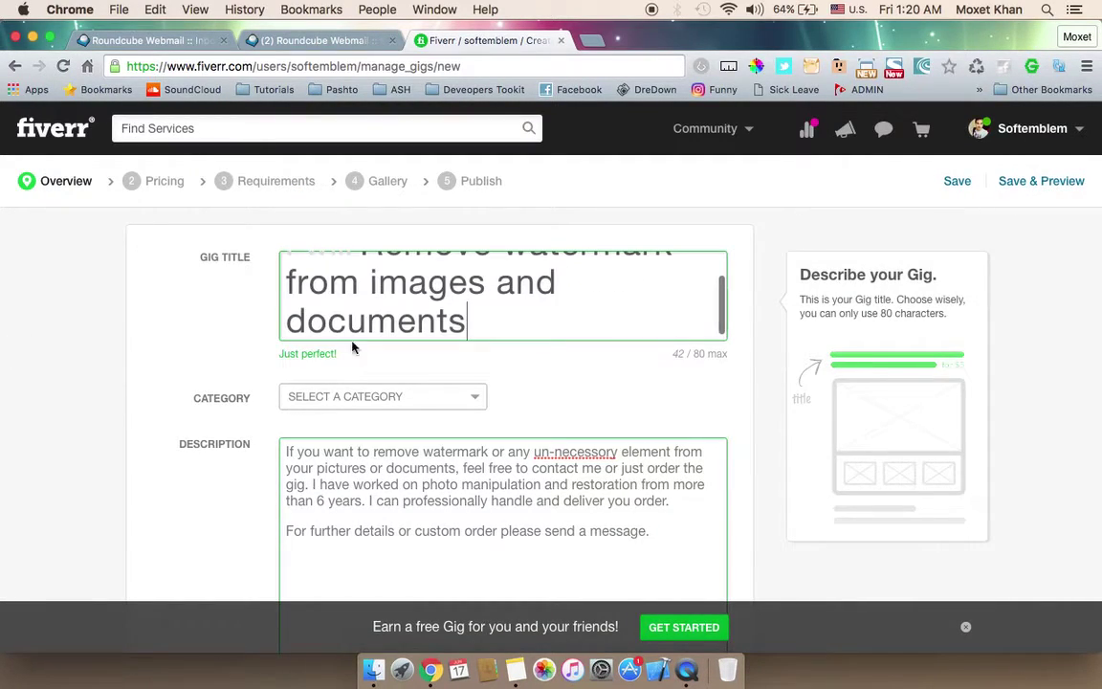
# Step: Apply the suggested Graphics & Design > Photoshop Editing category and scroll to Gig Metadata
pyautogui.scroll(-3, 258, 288)
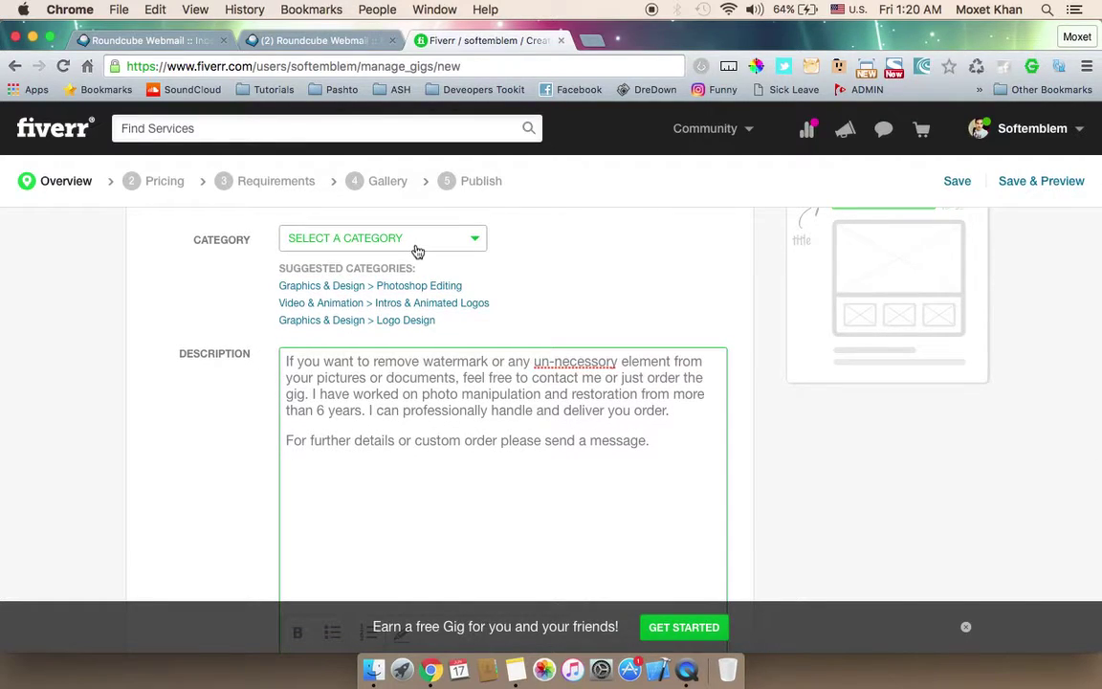
pyautogui.click(389, 289)
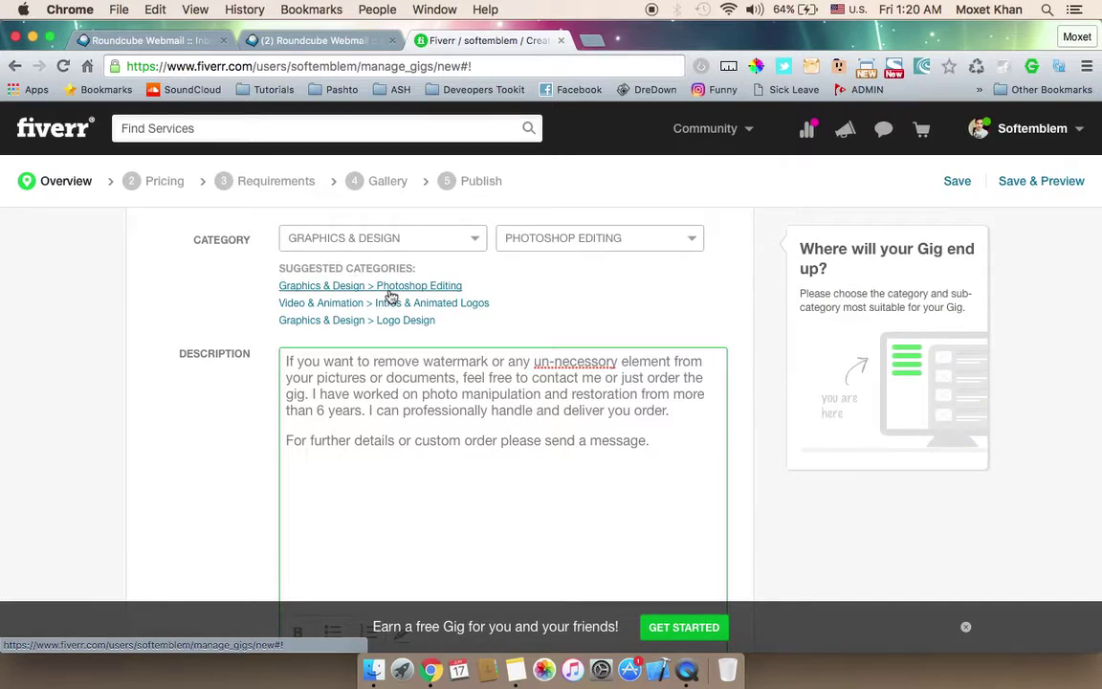
pyautogui.scroll(-8, 227, 315)
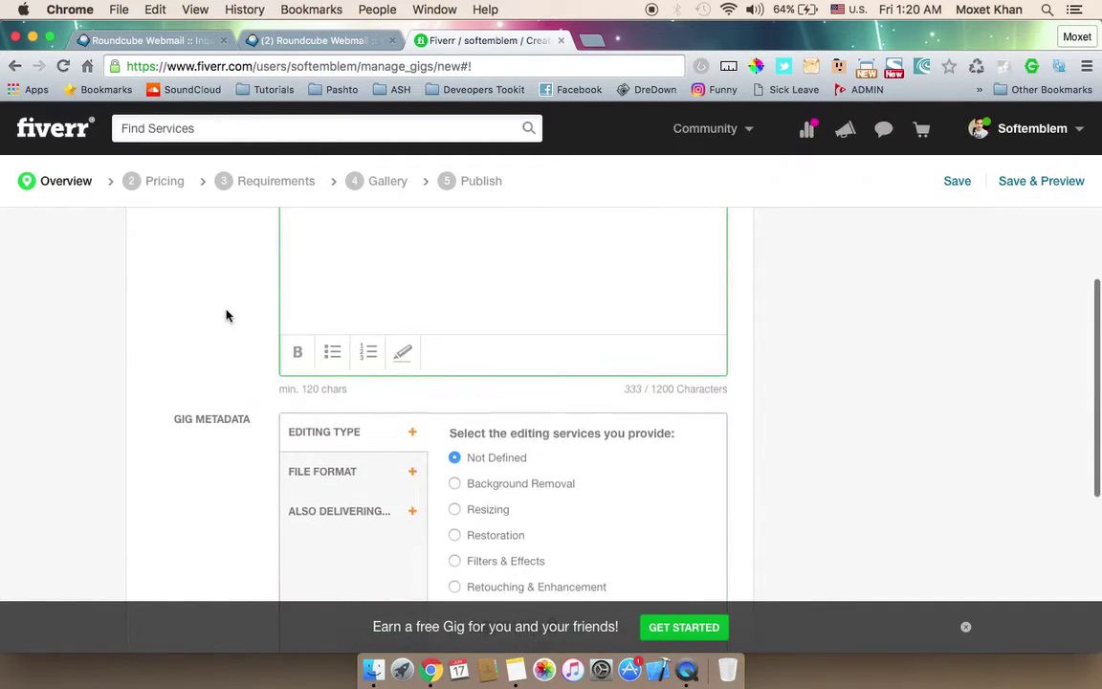
pyautogui.scroll(-1, 226, 315)
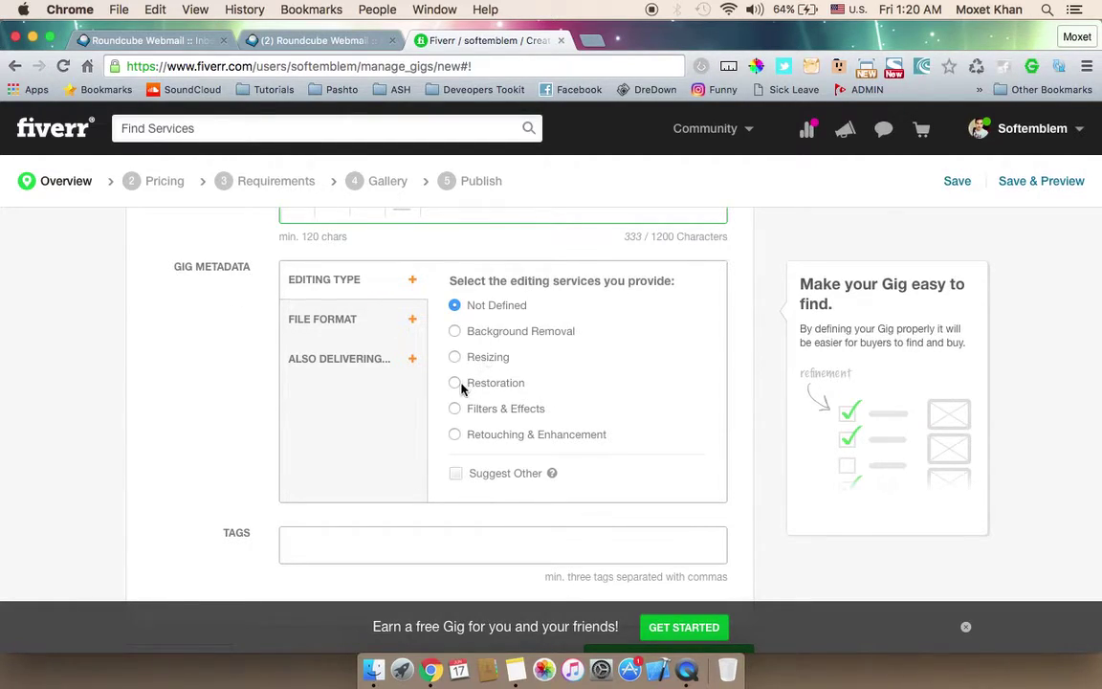
# Step: Choose Retouching & Enhancement editing type and tick JPEG, PDF, PNG, PSD and TIFF formats
pyautogui.click(455, 436)
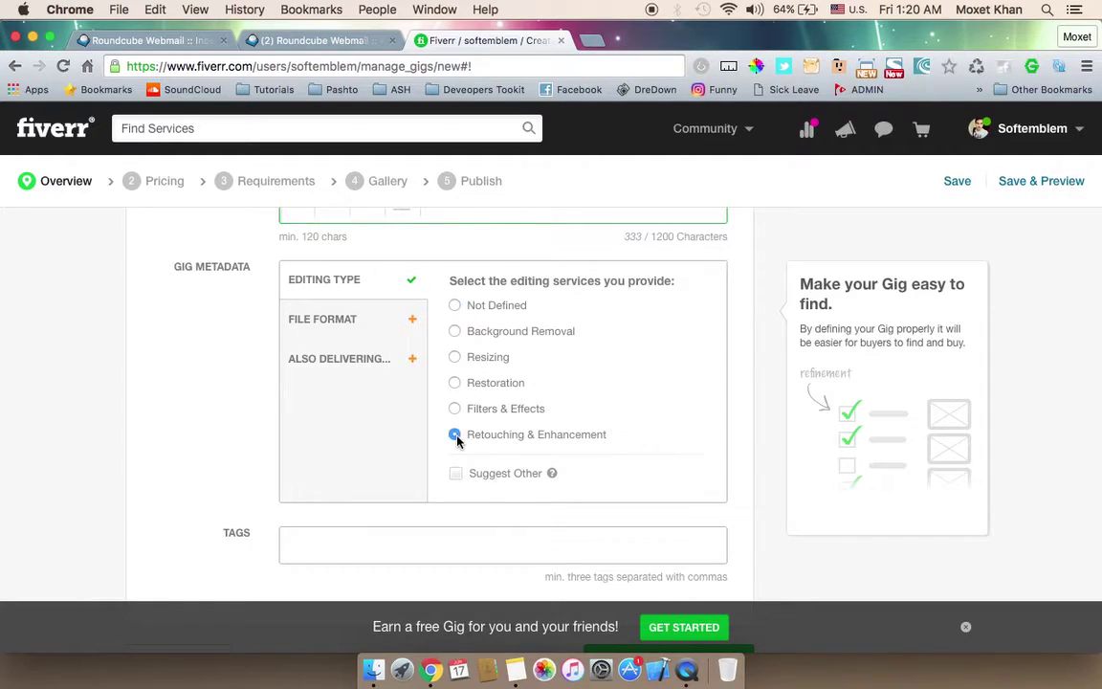
pyautogui.click(353, 325)
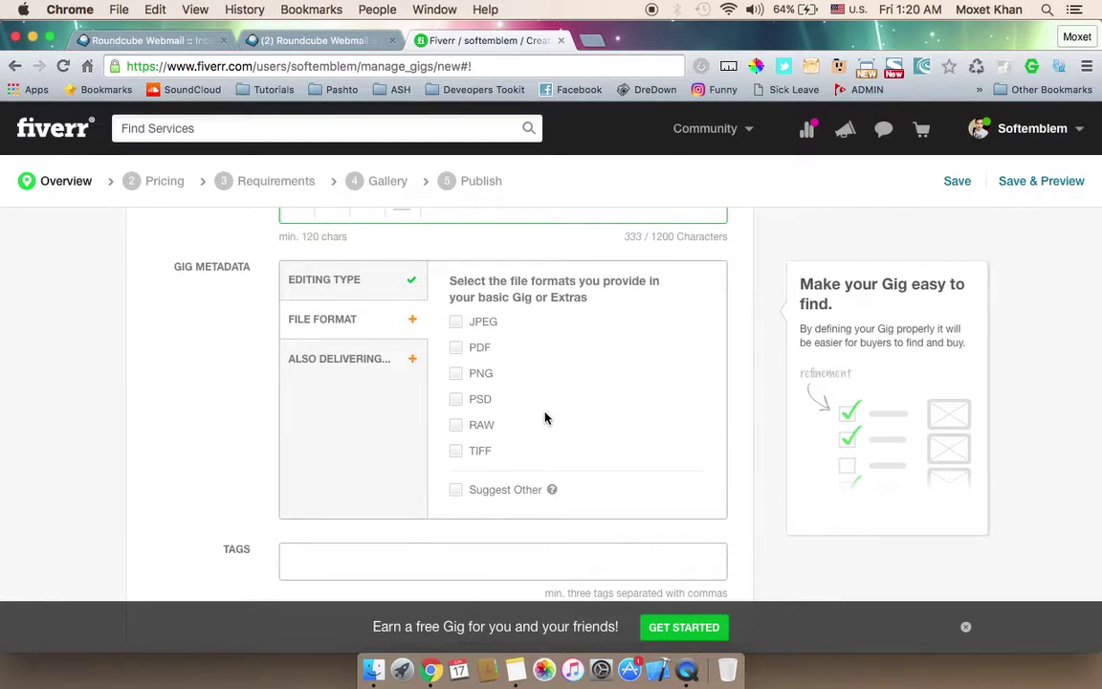
pyautogui.click(458, 324)
pyautogui.click(456, 348)
pyautogui.click(457, 374)
pyautogui.click(457, 399)
pyautogui.click(456, 452)
pyautogui.click(337, 354)
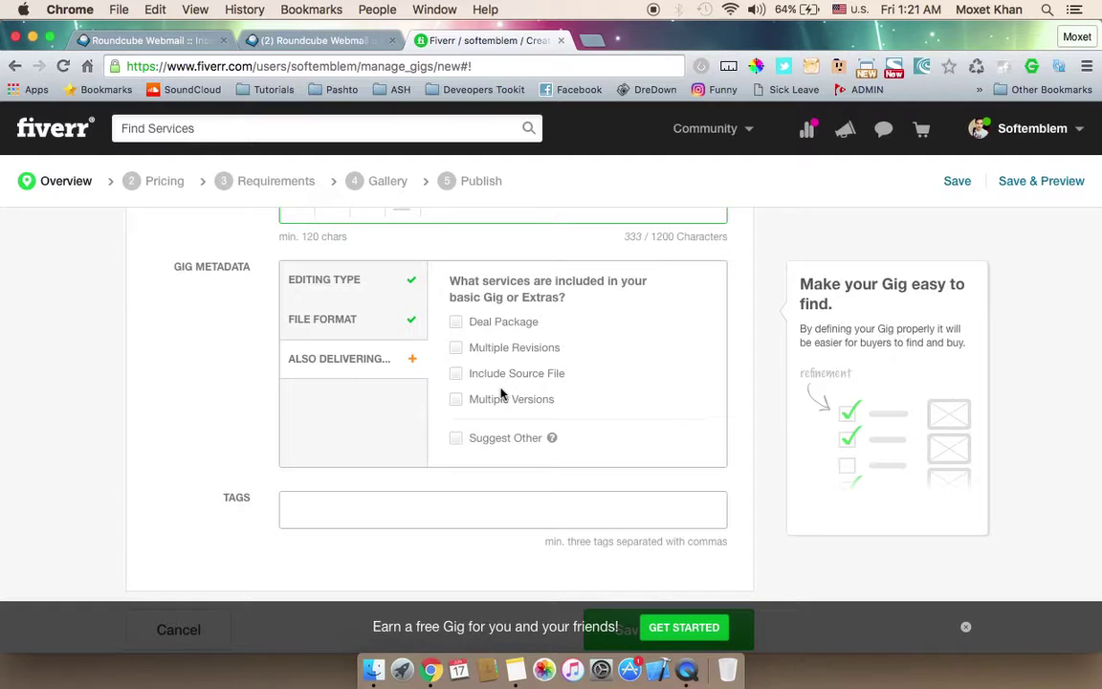
# Step: Tick Deal Package, Multiple Revisions, Include Source File and Multiple Versions under Also Delivering
pyautogui.click(458, 323)
pyautogui.click(458, 326)
pyautogui.click(457, 350)
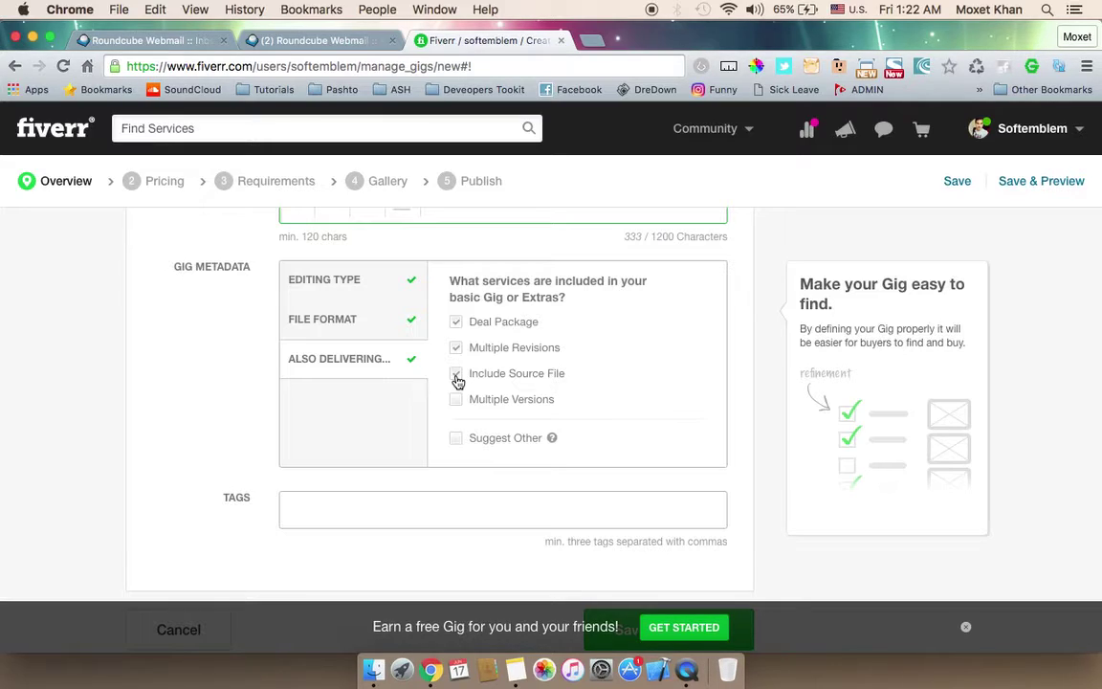
pyautogui.click(458, 401)
pyautogui.scroll(-3, 226, 438)
pyautogui.click(345, 387)
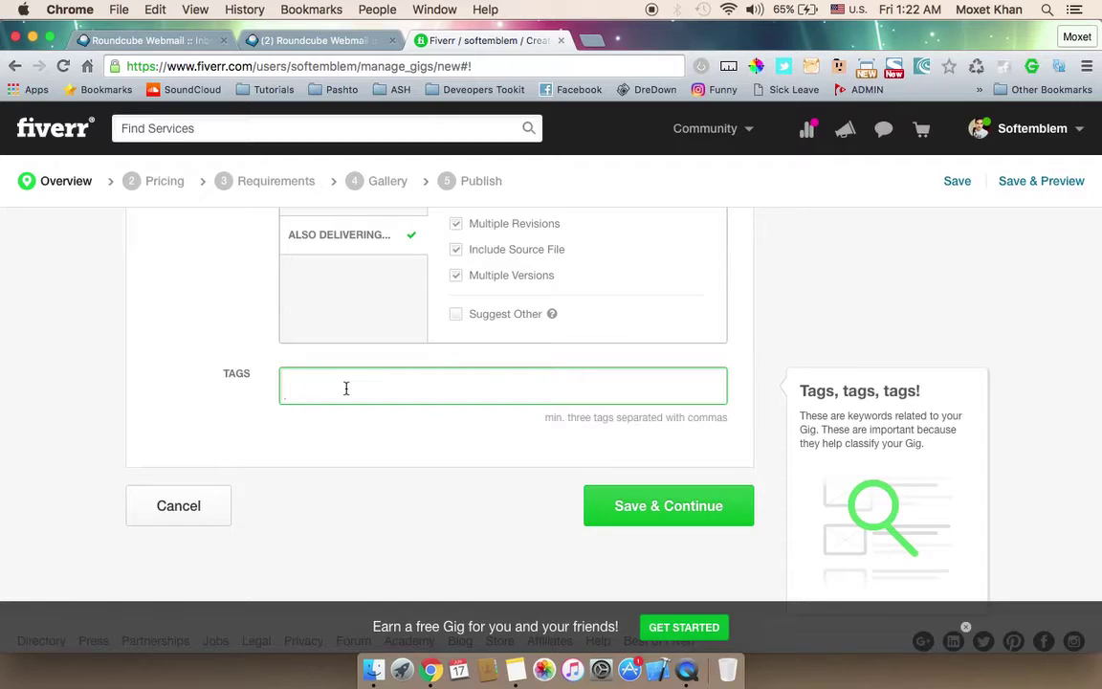
# Step: Add tags WATERMARK, PHOTOSHOPPING, BACKGROUND REMOVAL and PHOTO RETOUCHING, deleting the stray partial chips
pyautogui.write('wate')
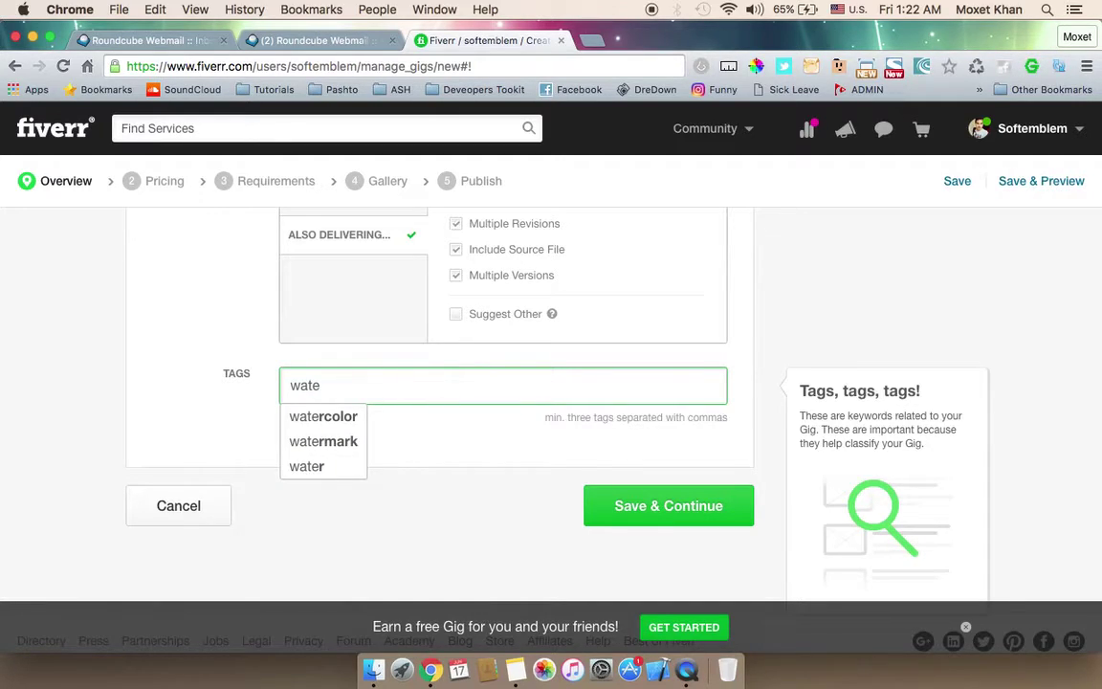
pyautogui.click(306, 441)
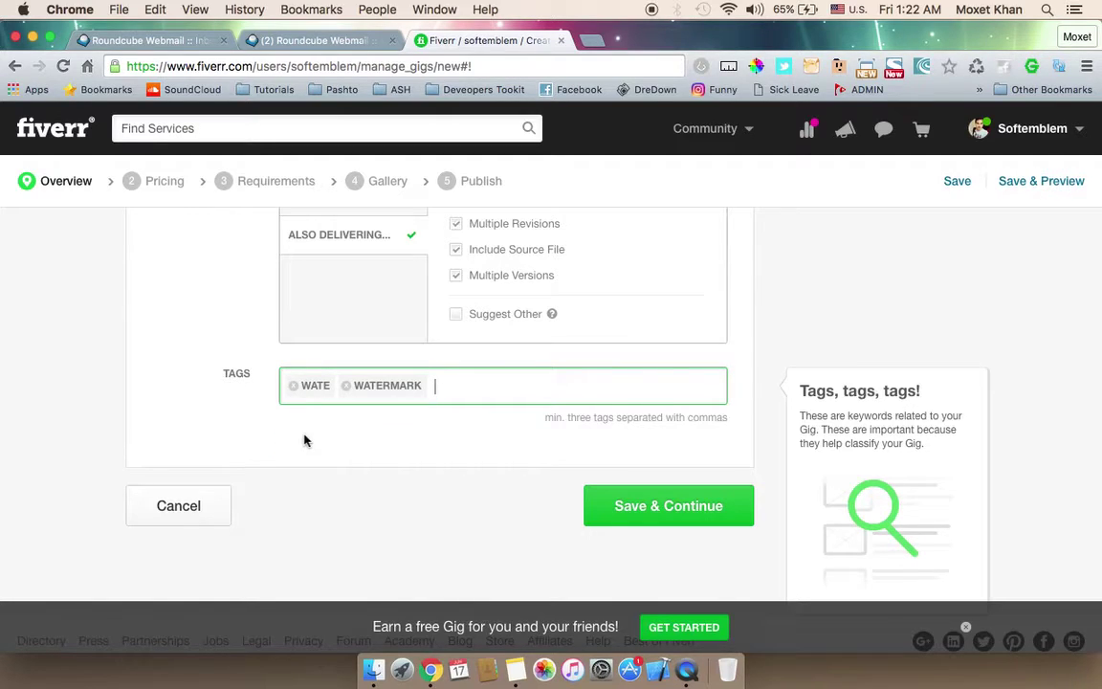
pyautogui.click(294, 387)
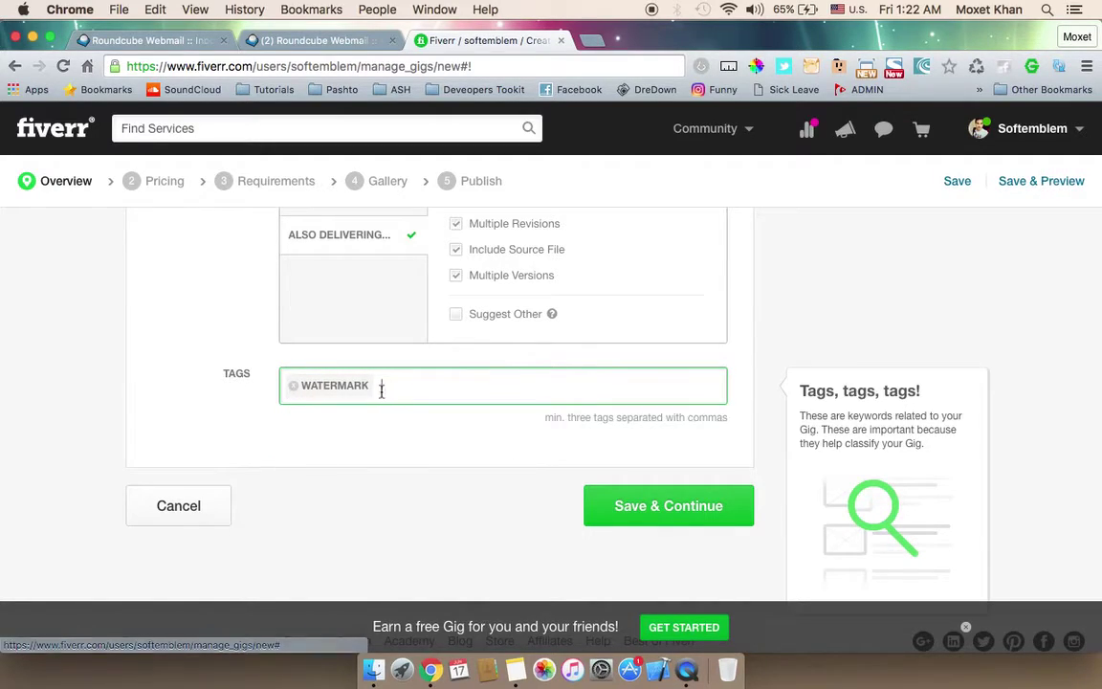
pyautogui.write('photos')
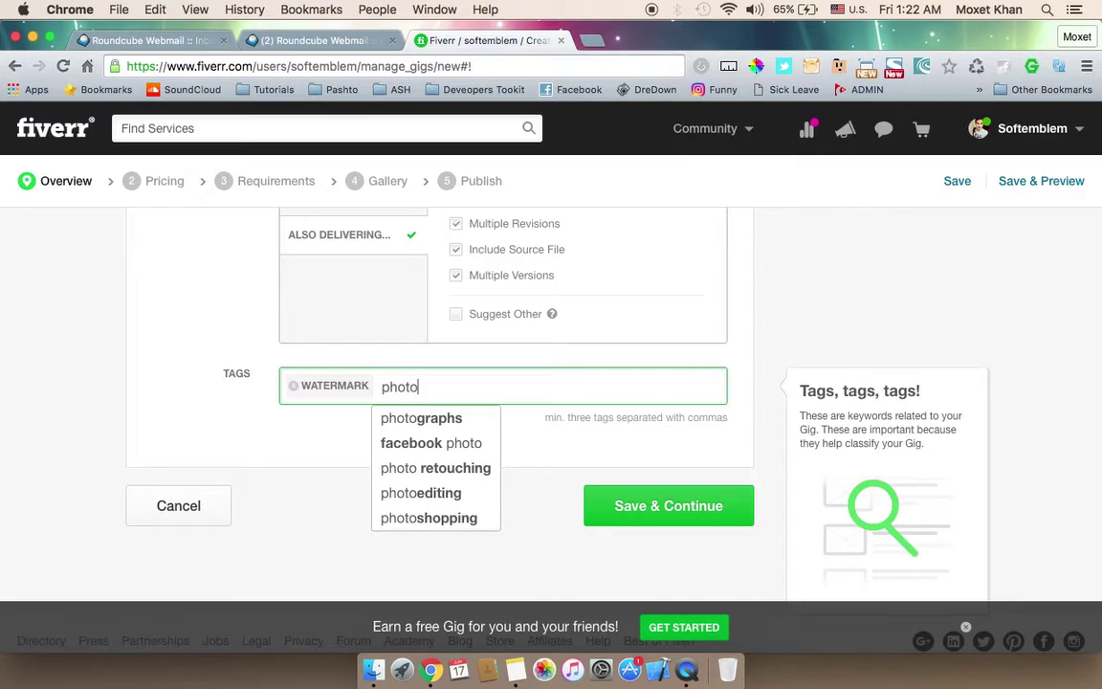
pyautogui.click(429, 418)
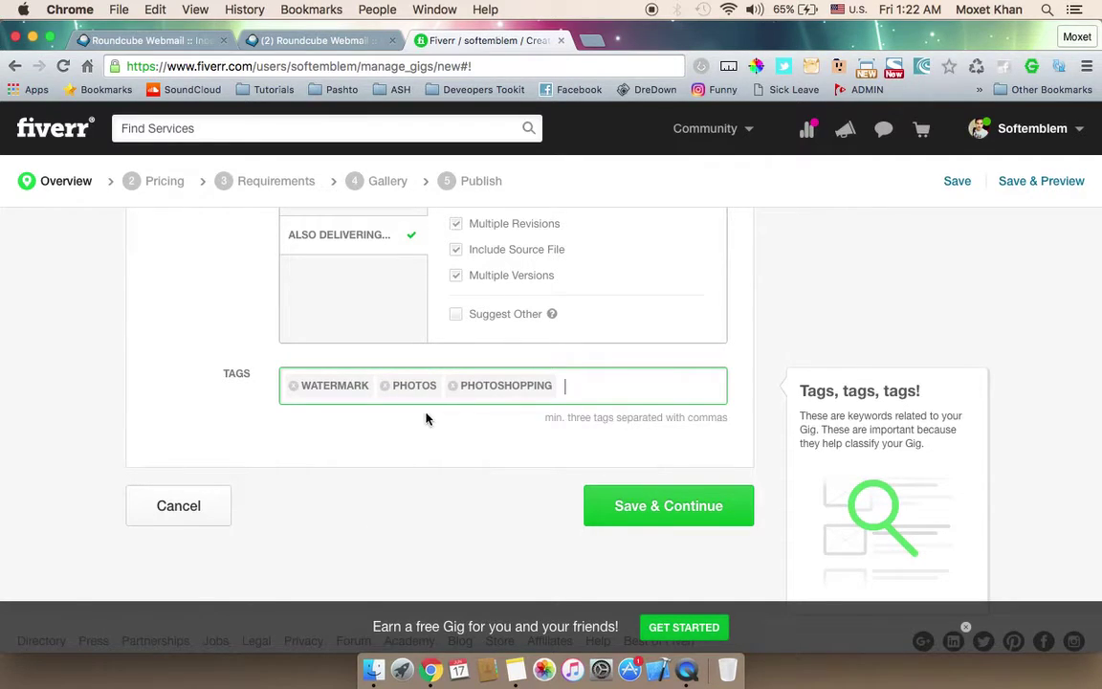
pyautogui.click(385, 388)
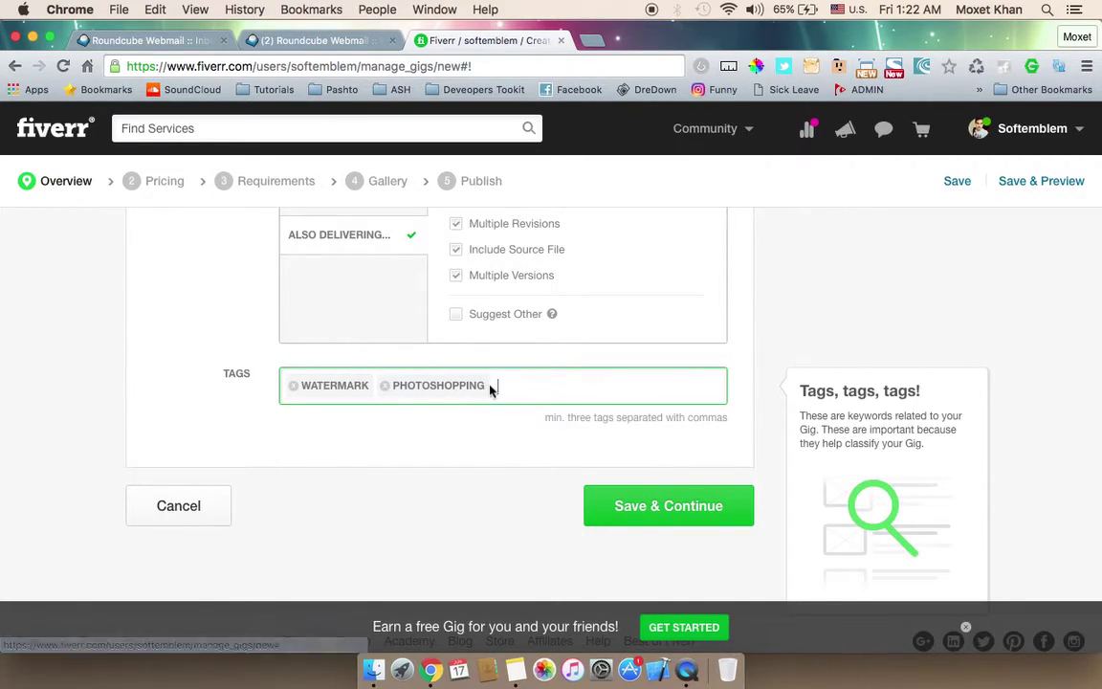
pyautogui.write('back')
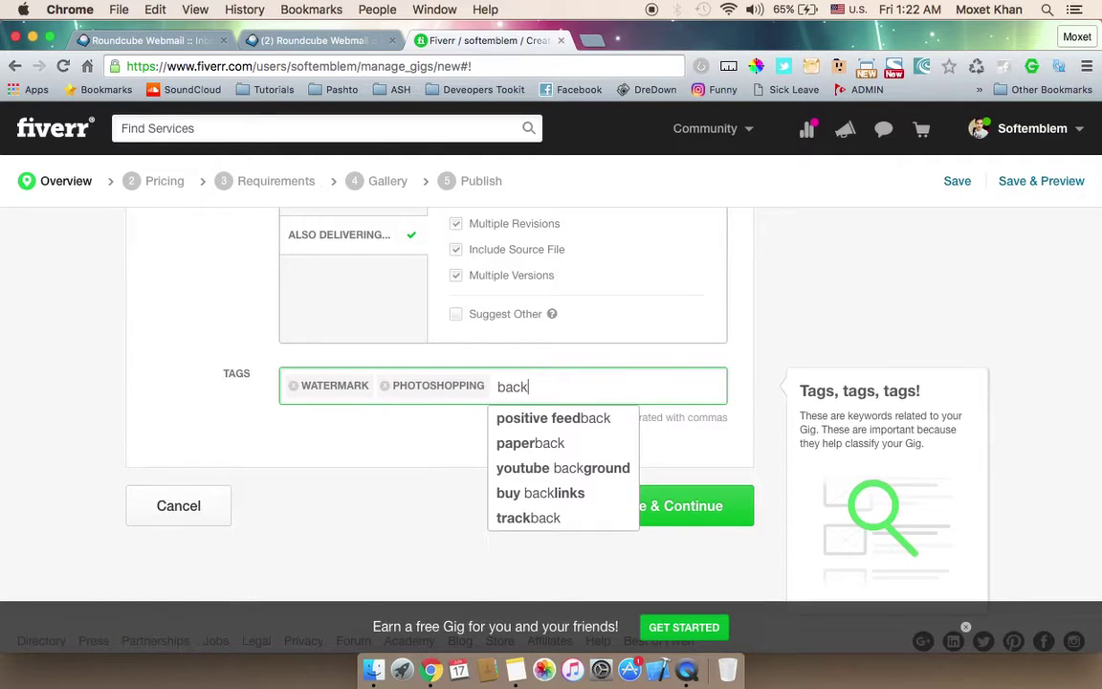
pyautogui.write('grou')
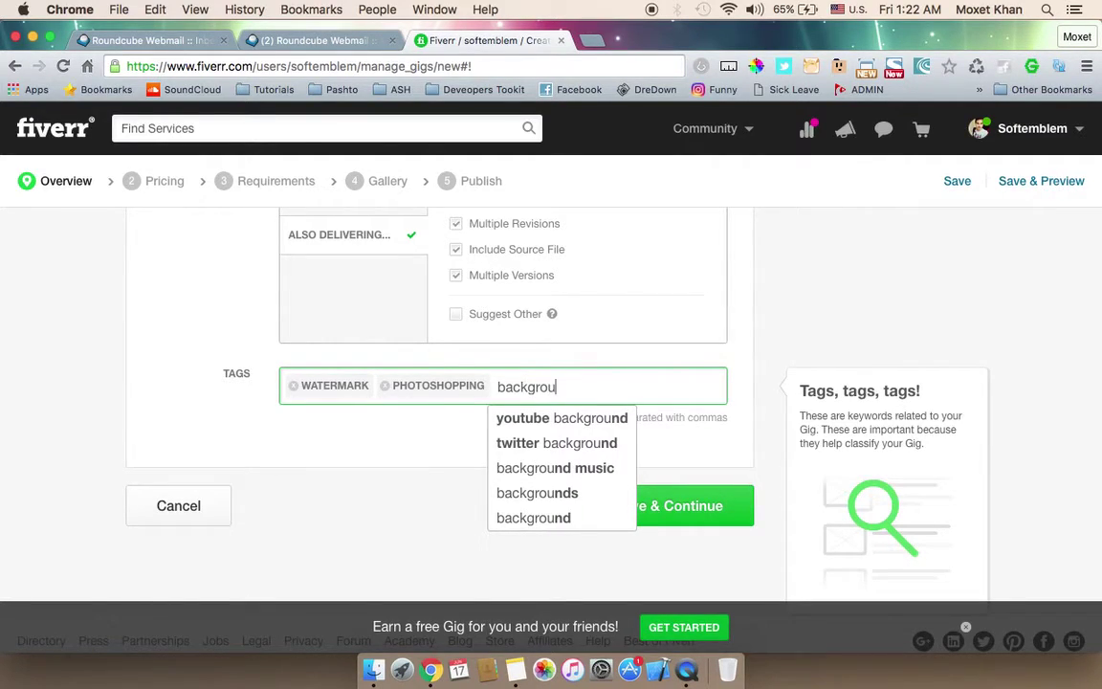
pyautogui.write('nd removal')
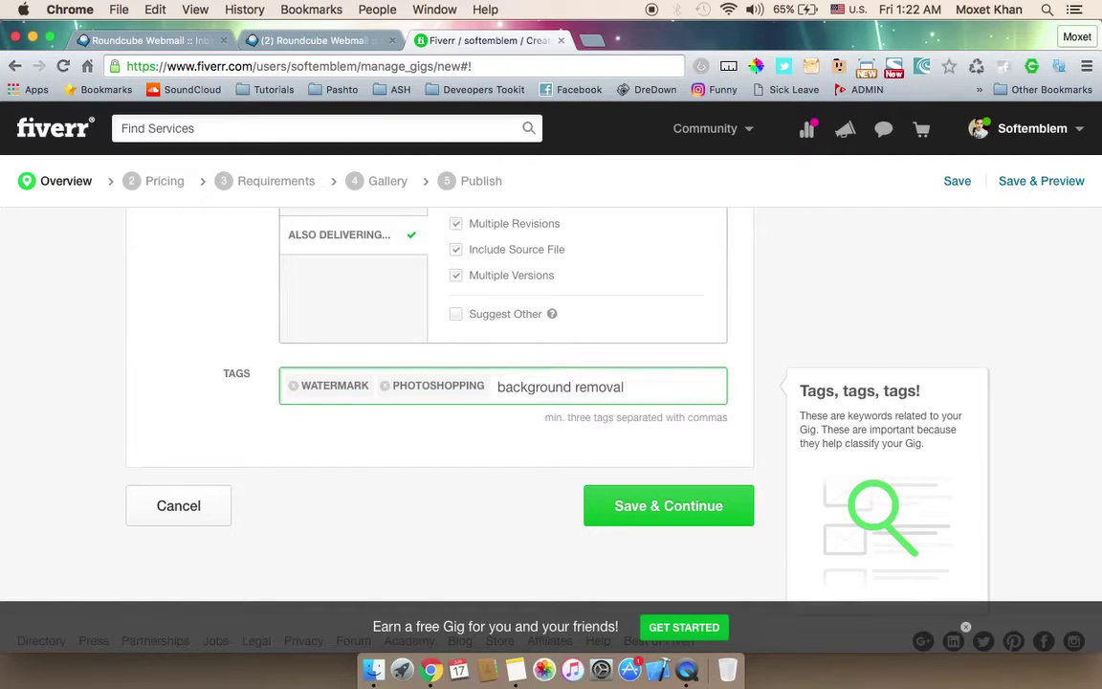
pyautogui.press('Return')
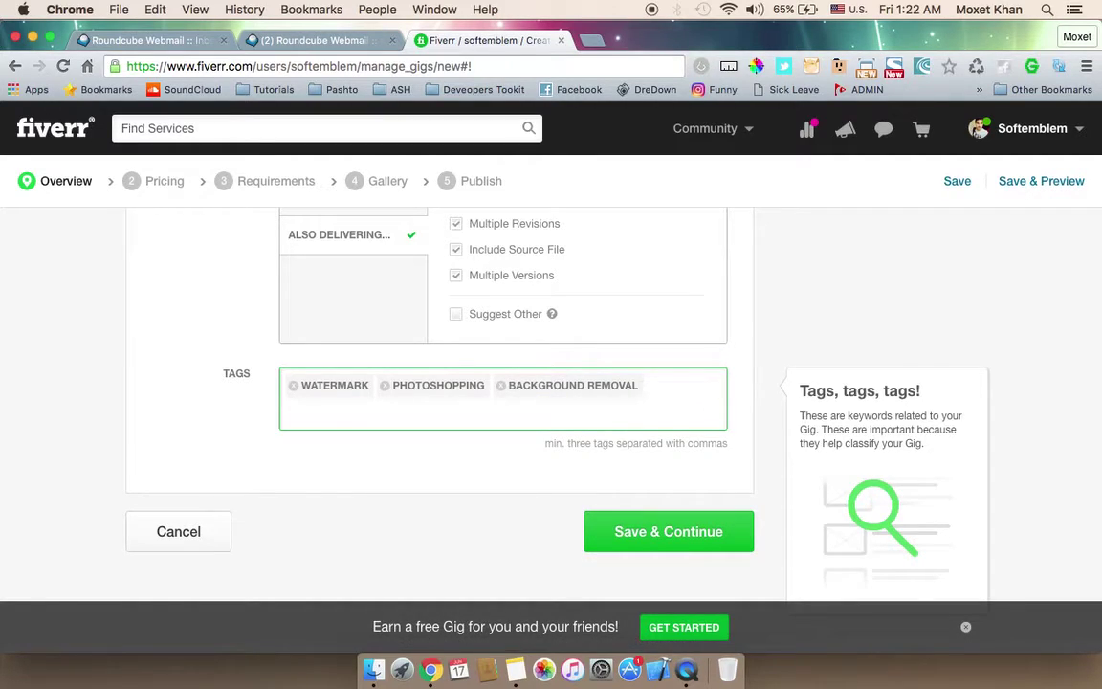
pyautogui.write('reto')
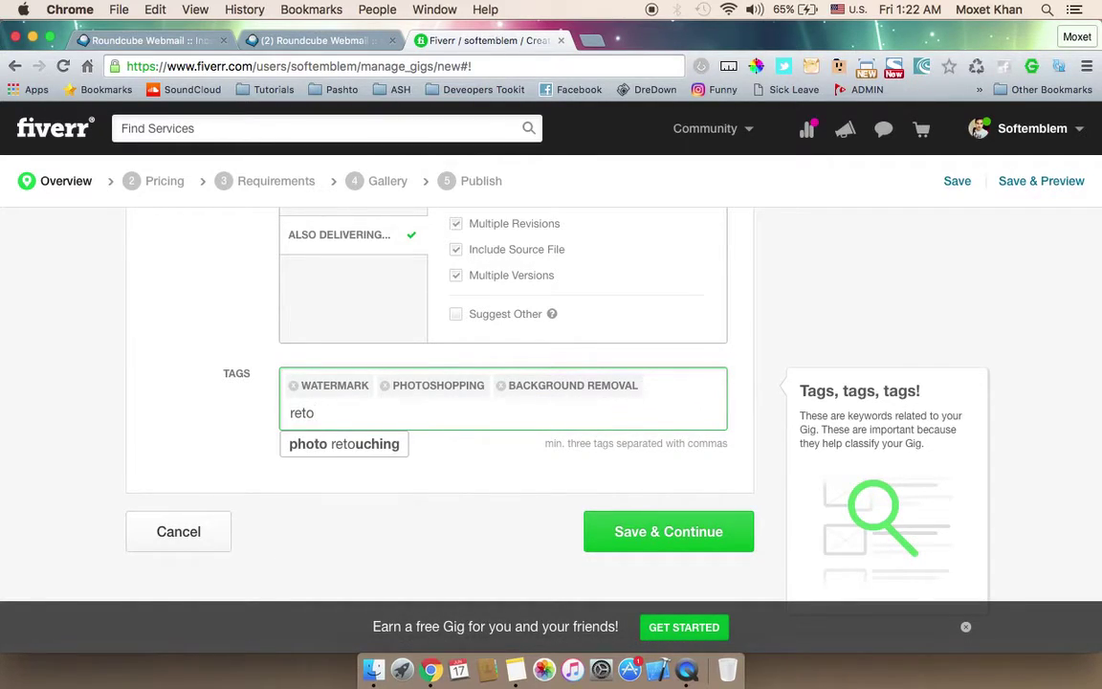
pyautogui.click(362, 443)
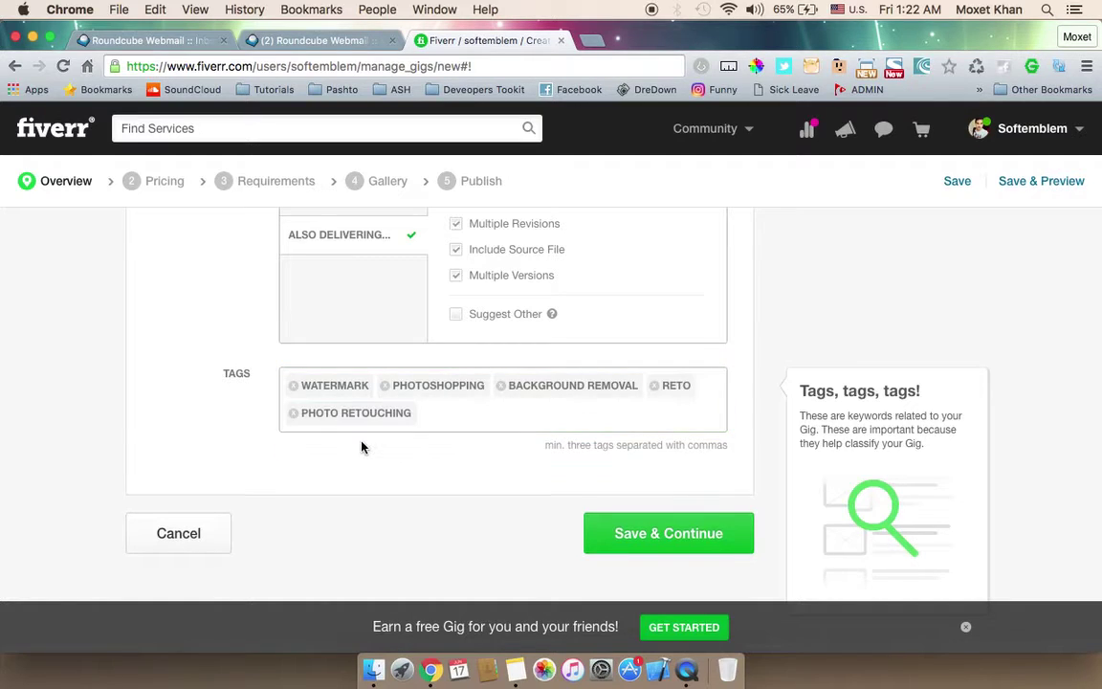
pyautogui.click(654, 386)
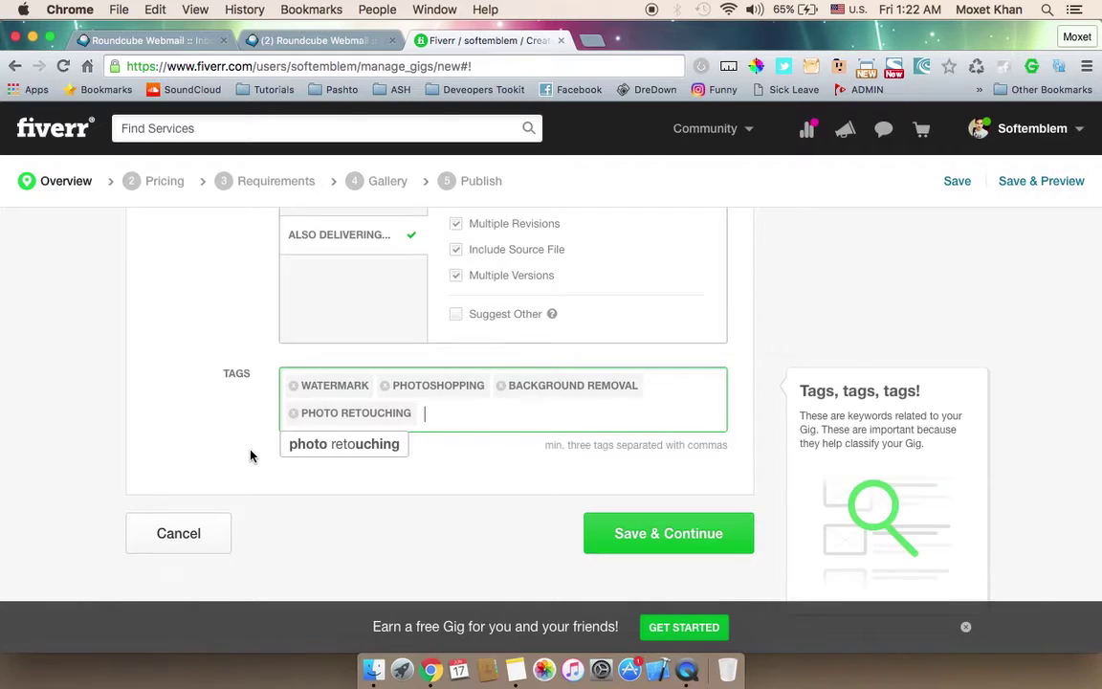
# Step: Review the gig title and description, then save the overview and continue to pricing
pyautogui.scroll(10, 254, 459)
pyautogui.scroll(3, 250, 456)
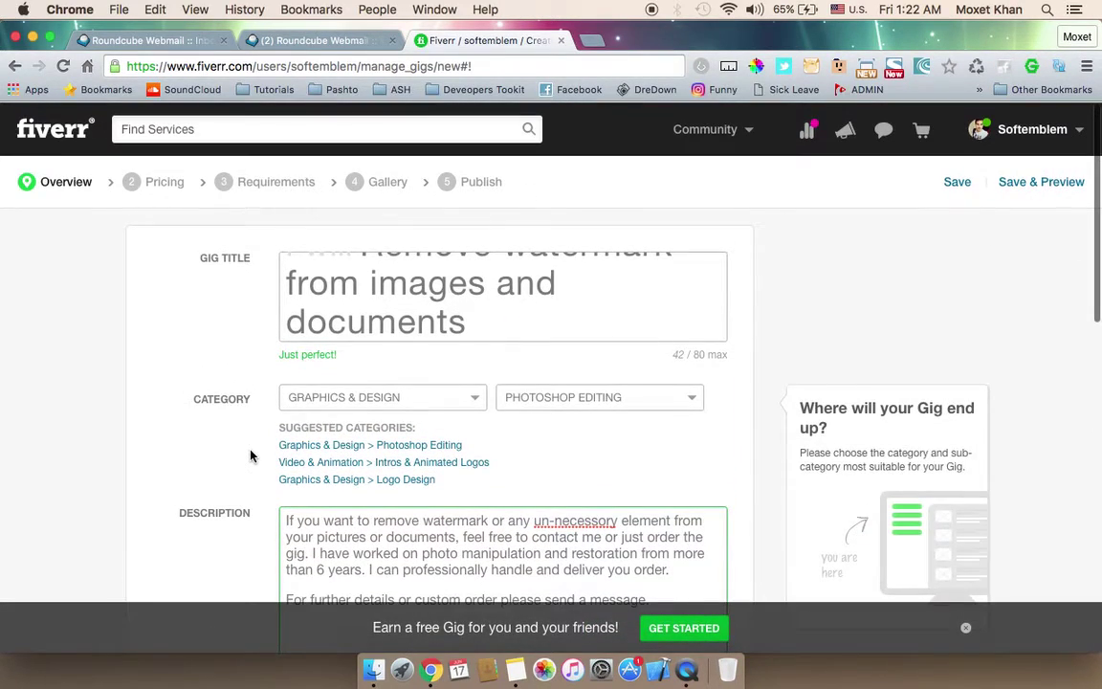
pyautogui.scroll(2, 442, 286)
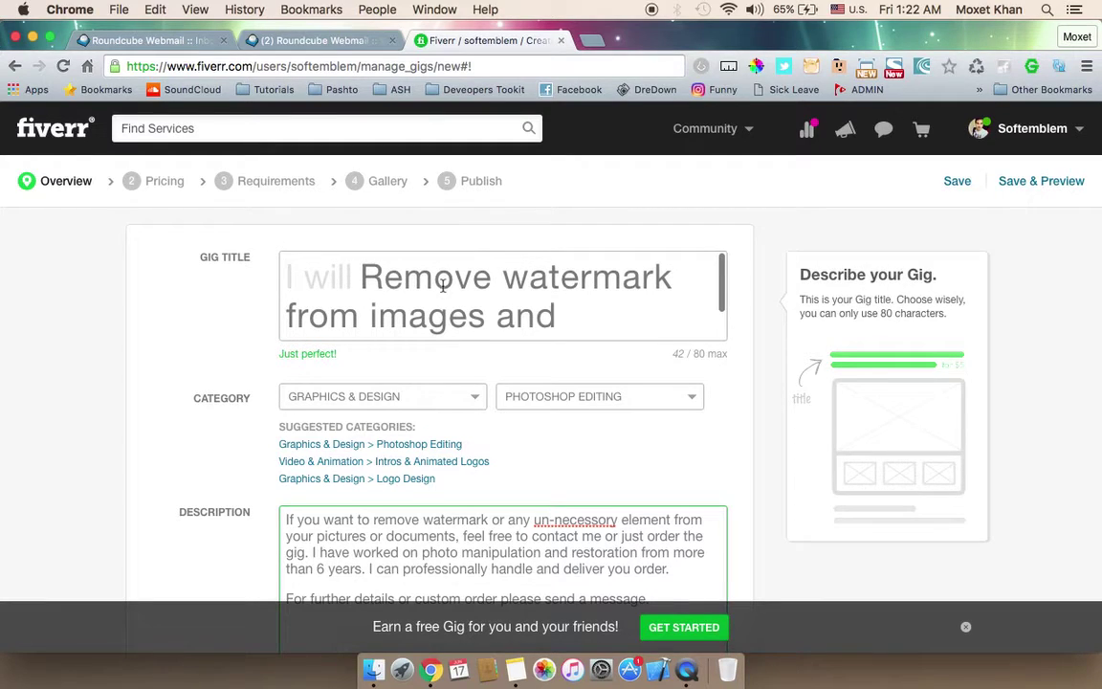
pyautogui.doubleClick(513, 273)
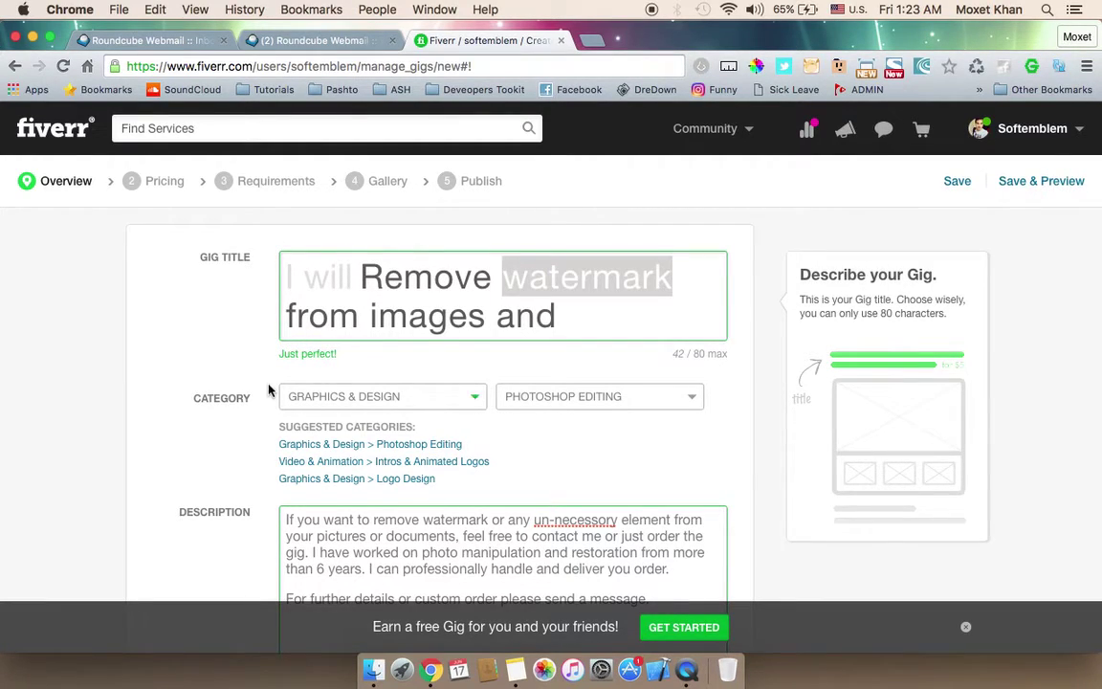
pyautogui.scroll(-2, 270, 388)
pyautogui.scroll(-1, 270, 388)
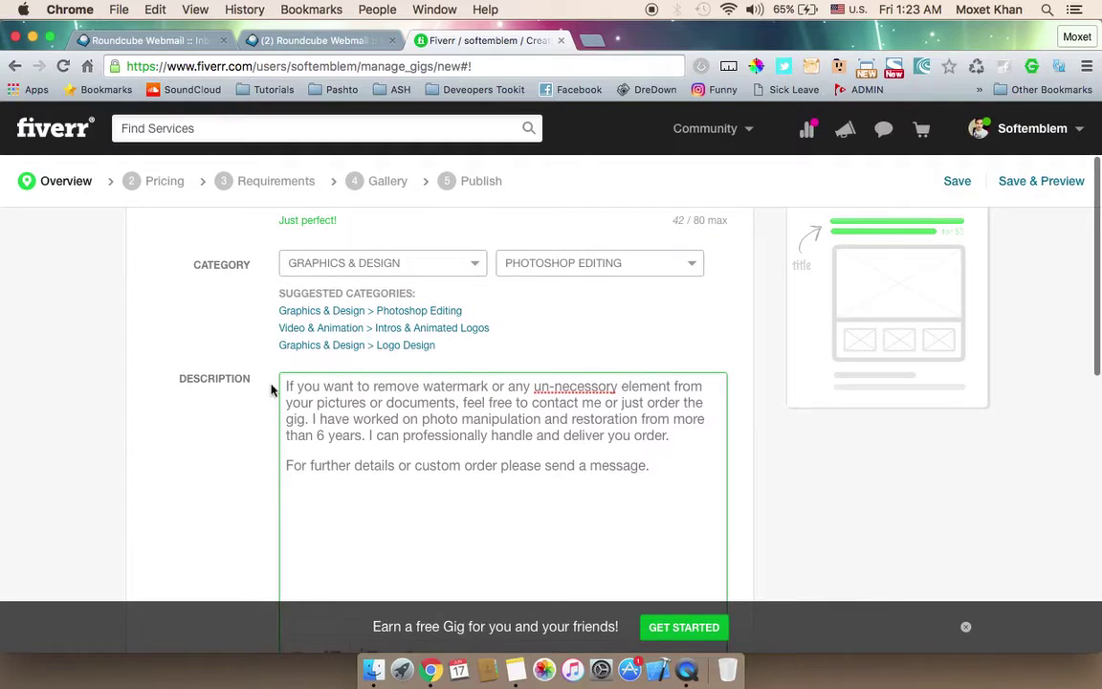
pyautogui.click(432, 382)
pyautogui.scroll(-15, 238, 444)
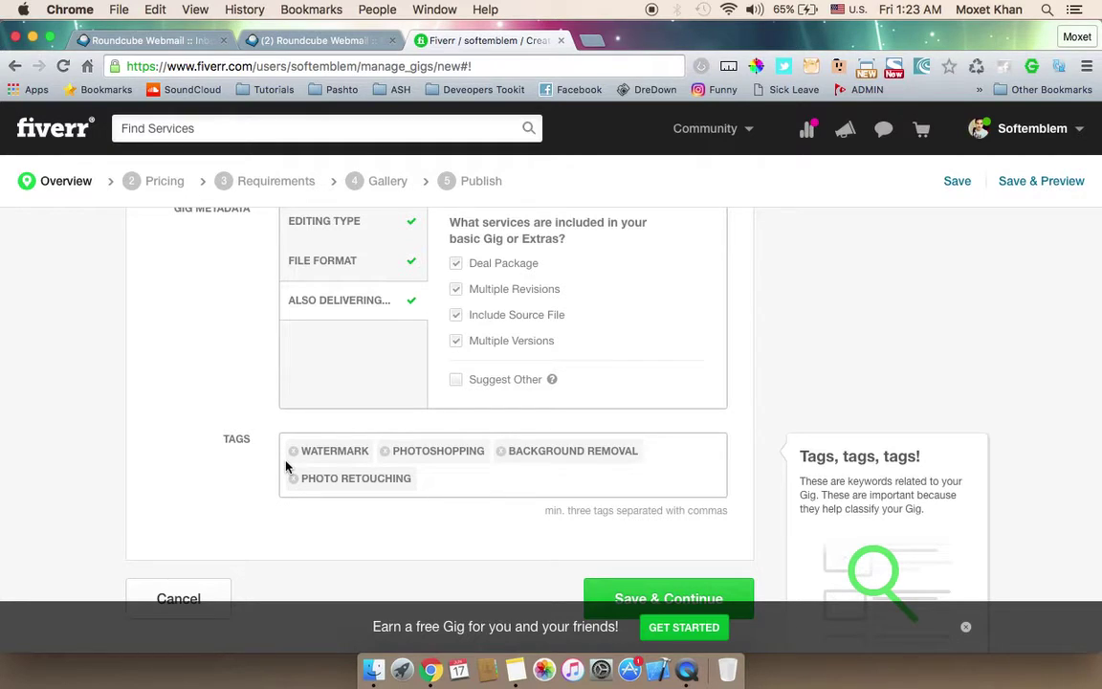
pyautogui.scroll(-3, 227, 467)
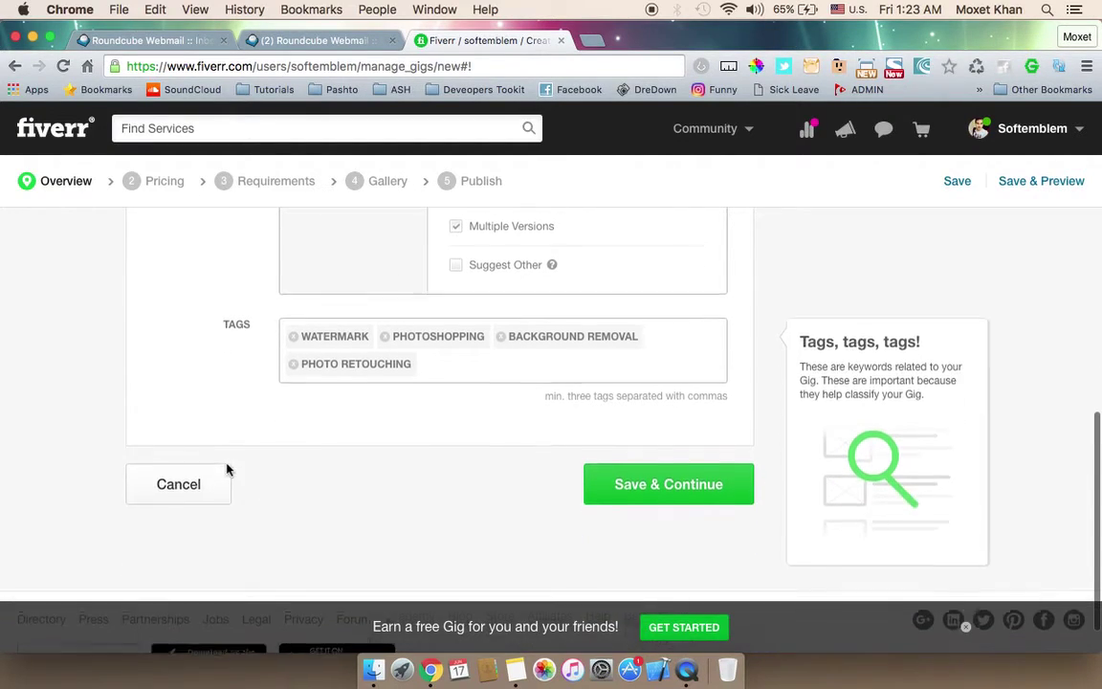
pyautogui.click(672, 495)
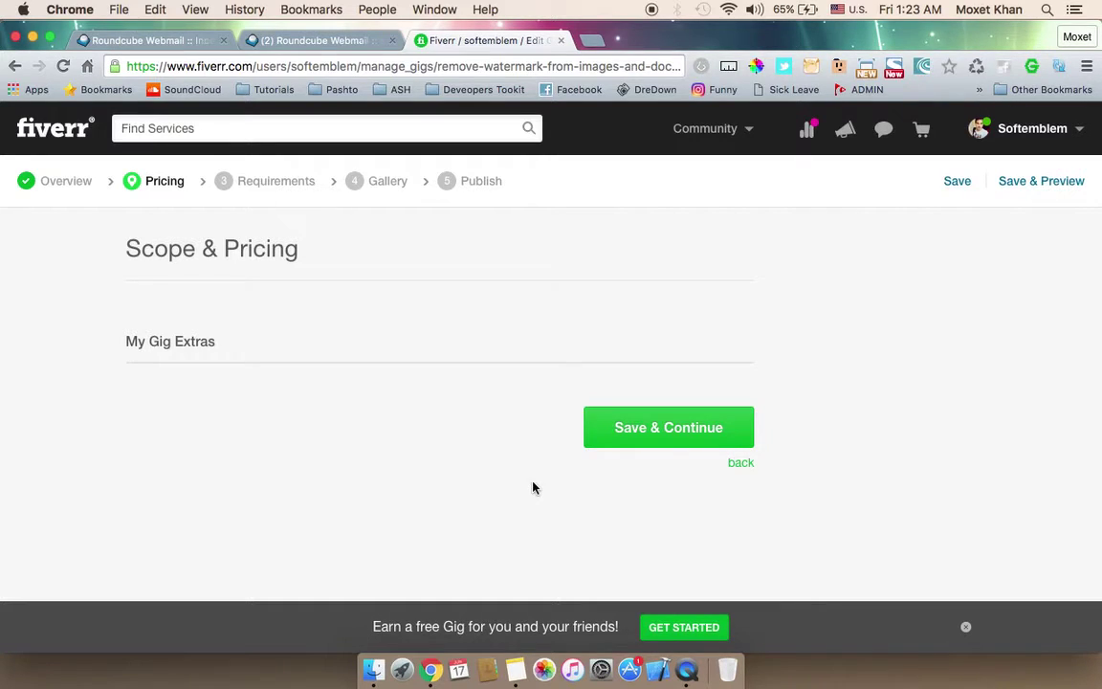
# Step: Reload the pricing page and scroll to the Standard, Premium and Pro packages table
pyautogui.scroll(-3, 533, 488)
pyautogui.scroll(3, 532, 487)
pyautogui.click(515, 67)
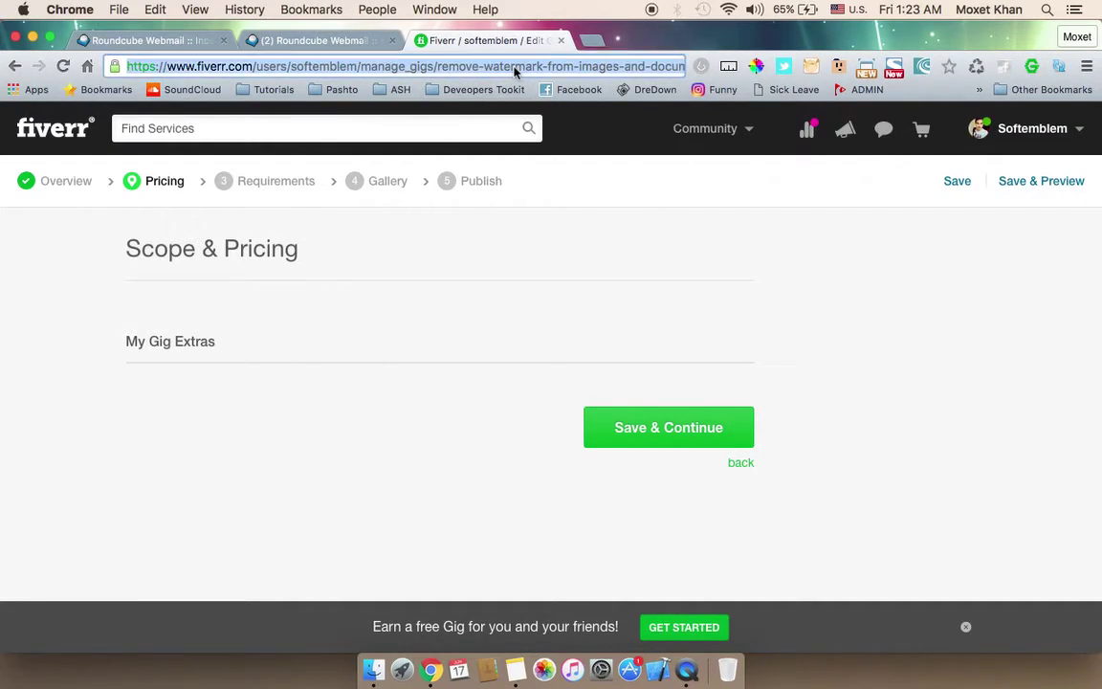
pyautogui.press('Return')
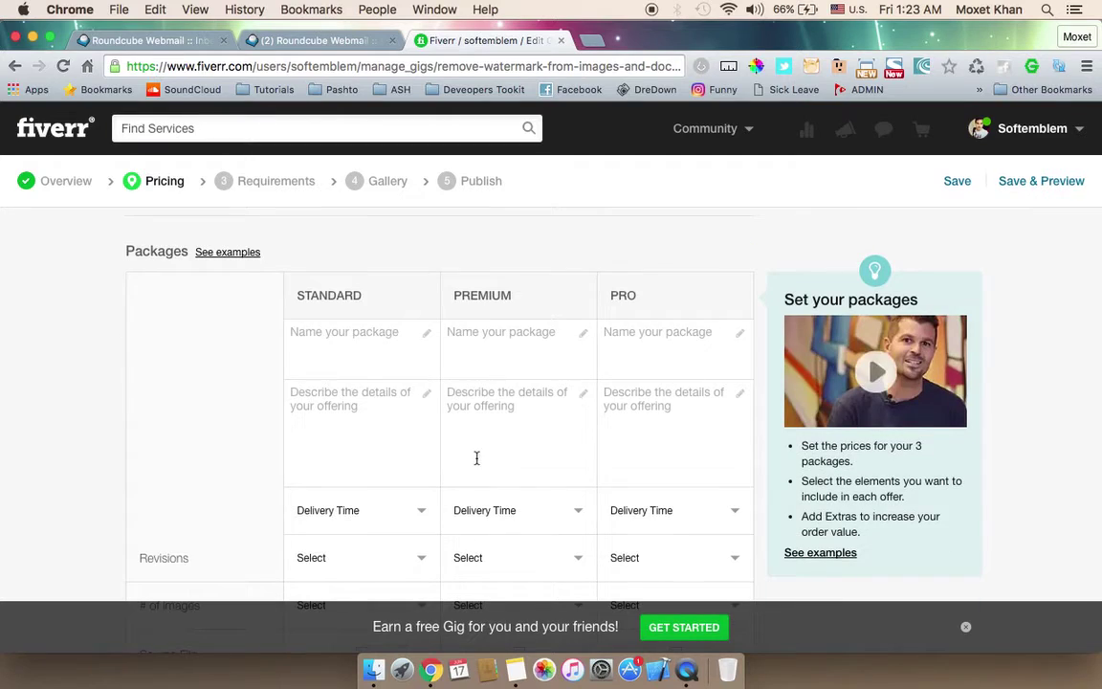
pyautogui.scroll(2, 209, 378)
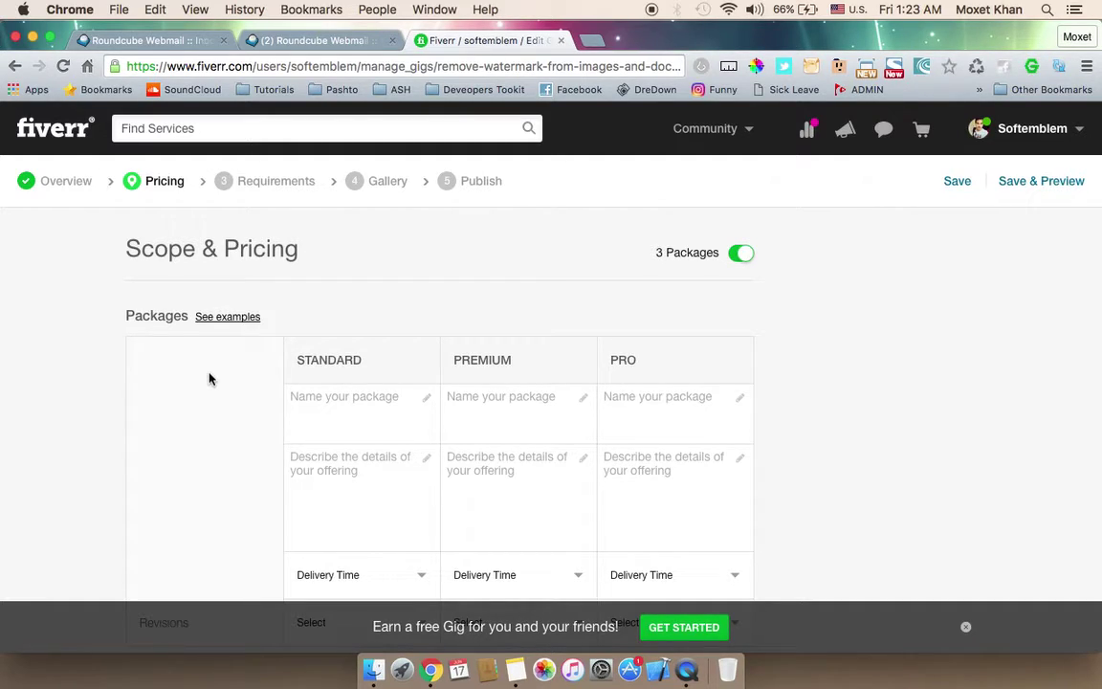
pyautogui.scroll(-2, 209, 379)
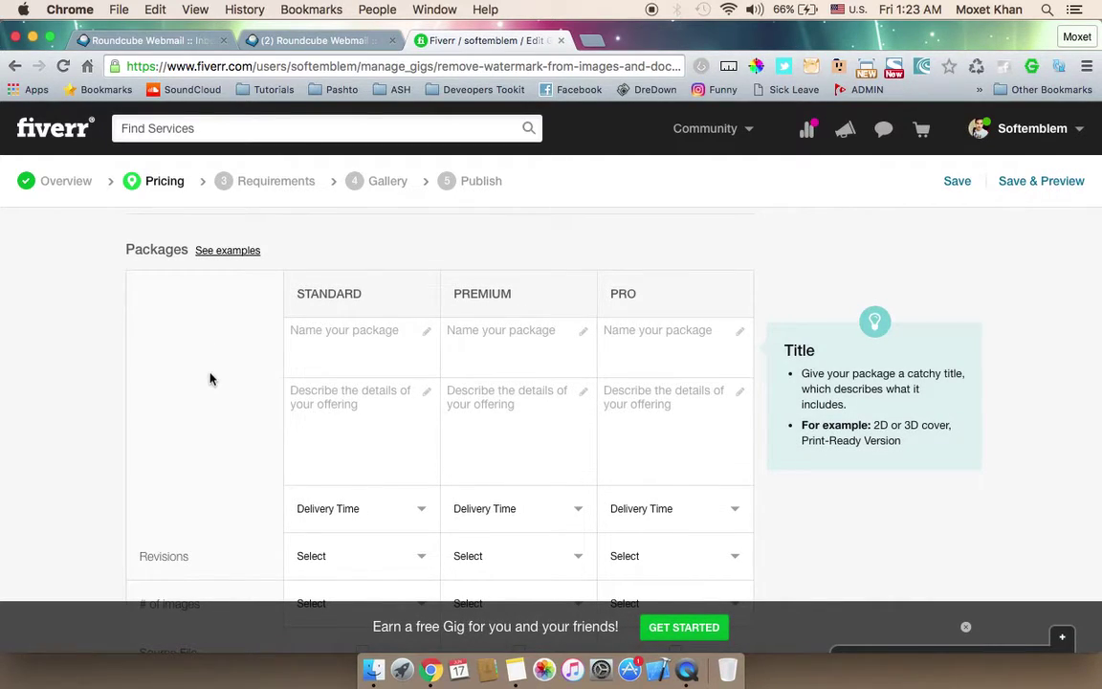
pyautogui.scroll(2, 243, 383)
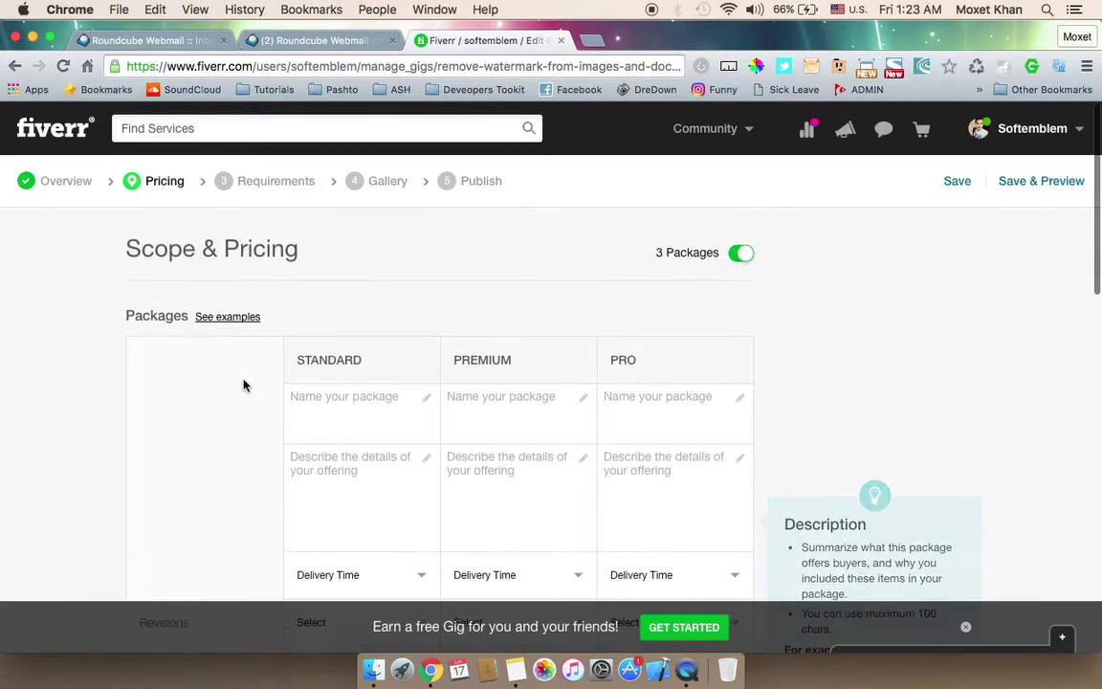
# Step: Switch to a single package named 'Basic' with description 'Removal of watermark from 1 image with unlimted revisions'
pyautogui.click(744, 255)
pyautogui.moveTo(312, 412)
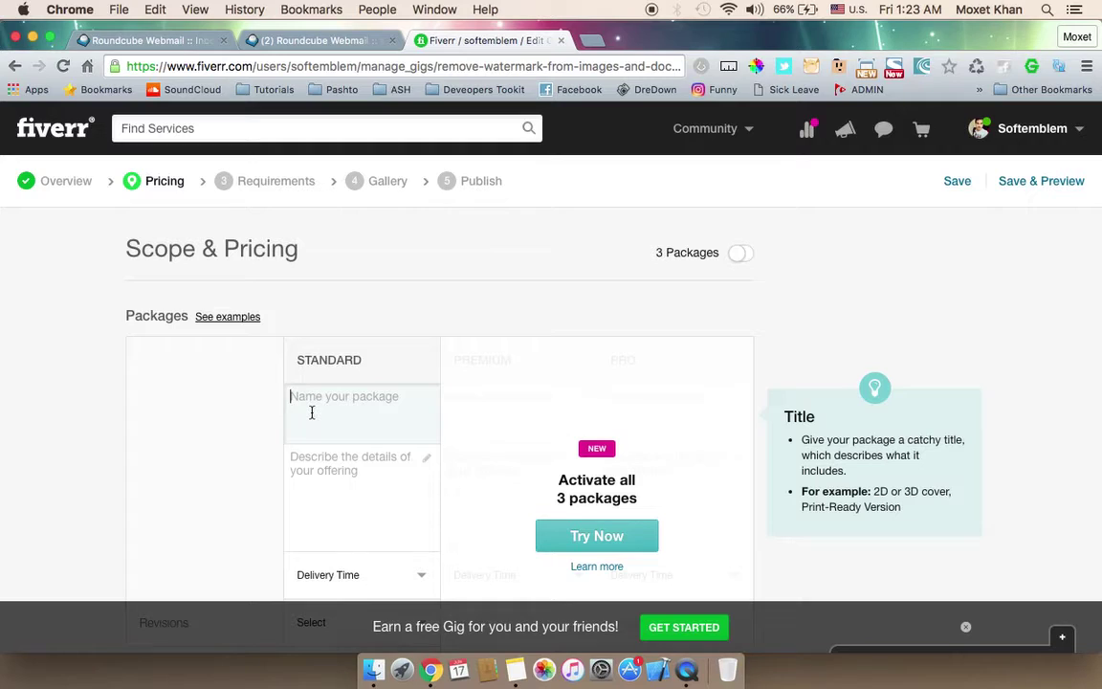
pyautogui.write('Basic')
pyautogui.click(311, 463)
pyautogui.write('Removal')
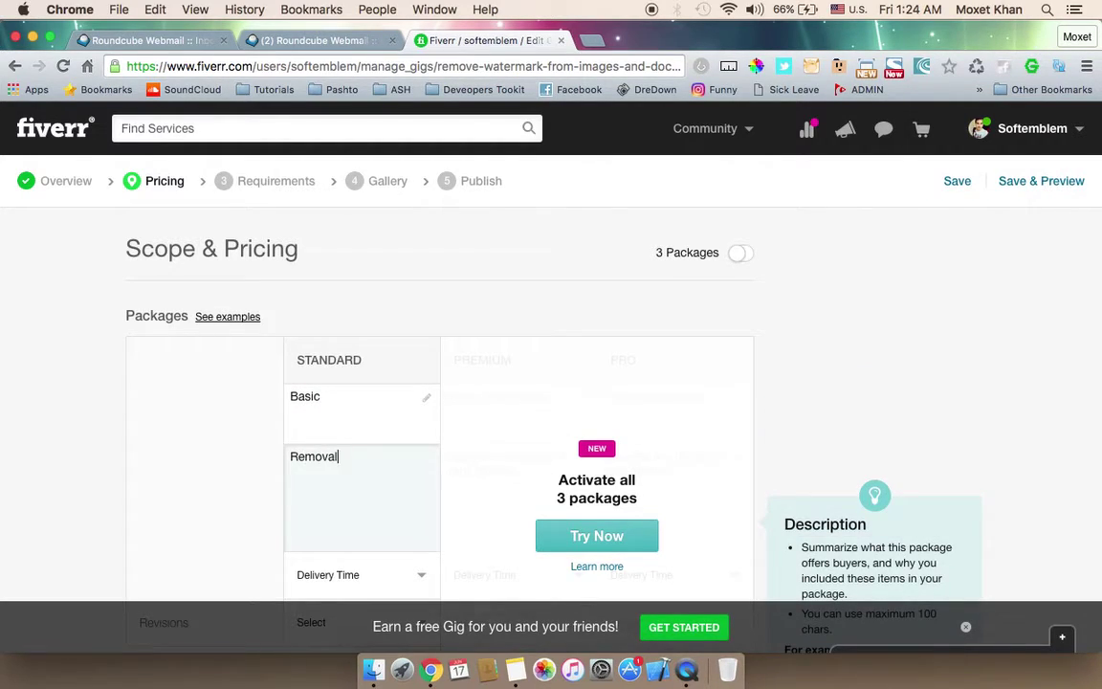
pyautogui.write(' of watermark from 1 image')
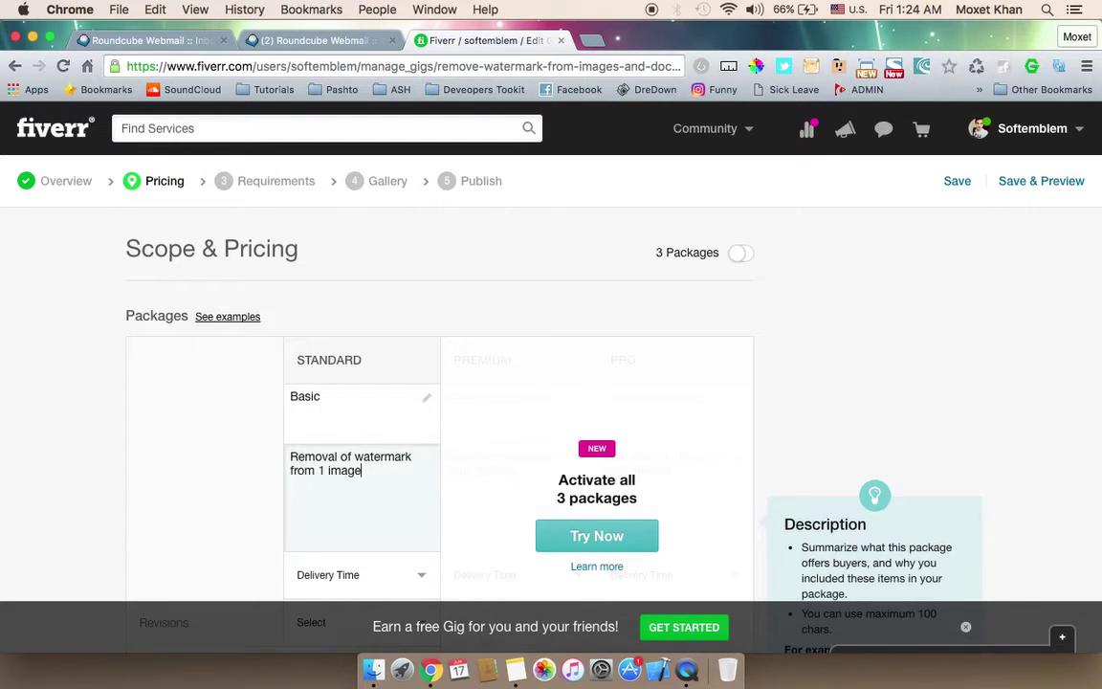
pyautogui.write(' with unlimted revisions')
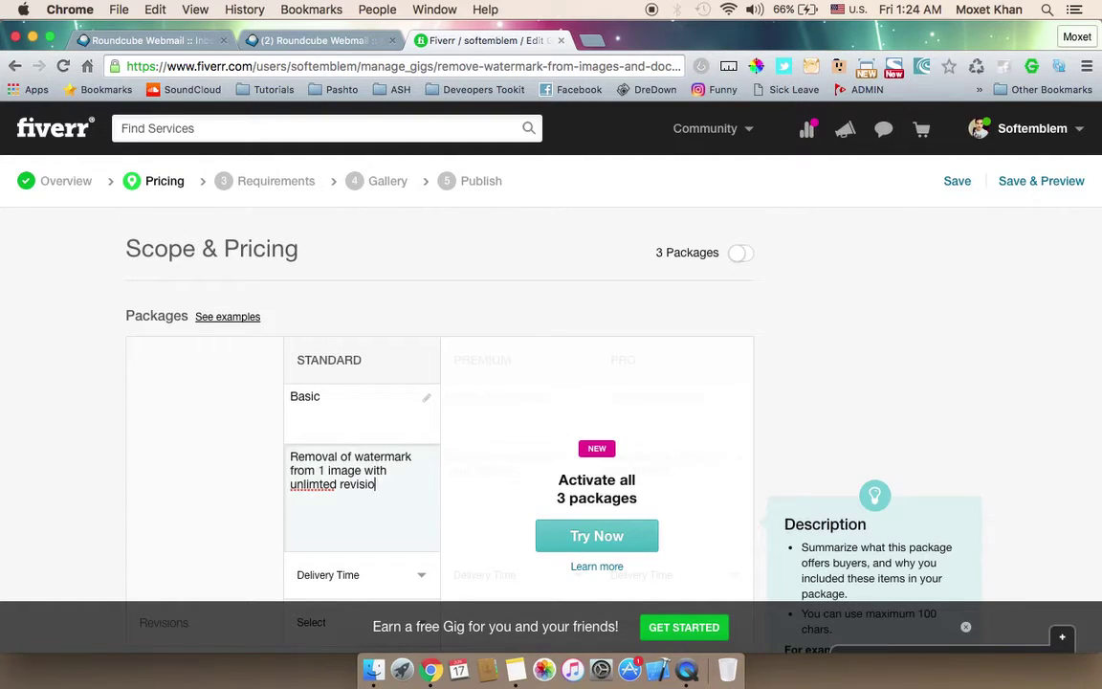
pyautogui.click(194, 383)
# Step: Set 1 Day Delivery, UNLIMITED revisions, 1 image, and include the source file
pyautogui.scroll(-5, 194, 384)
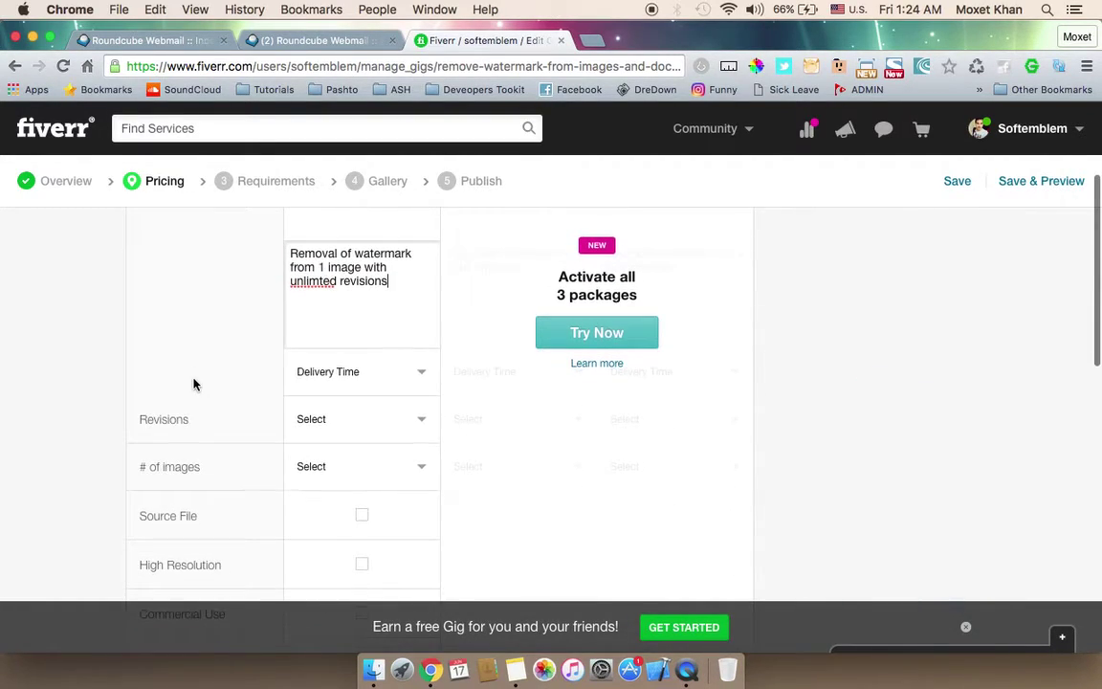
pyautogui.click(379, 320)
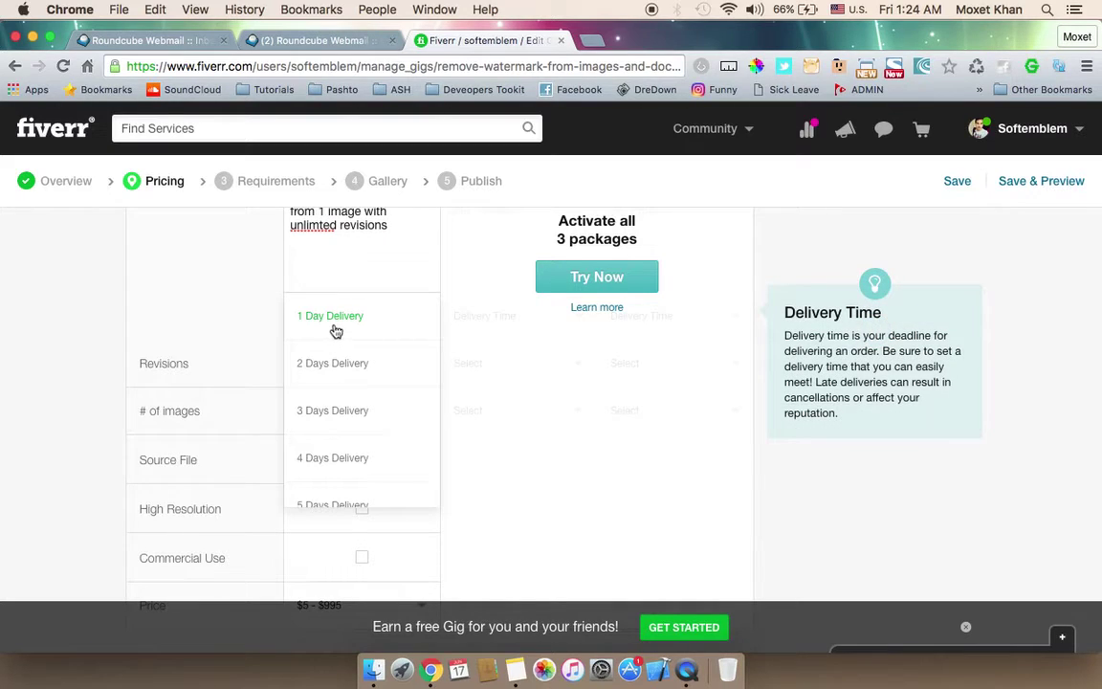
pyautogui.click(340, 329)
pyautogui.click(322, 363)
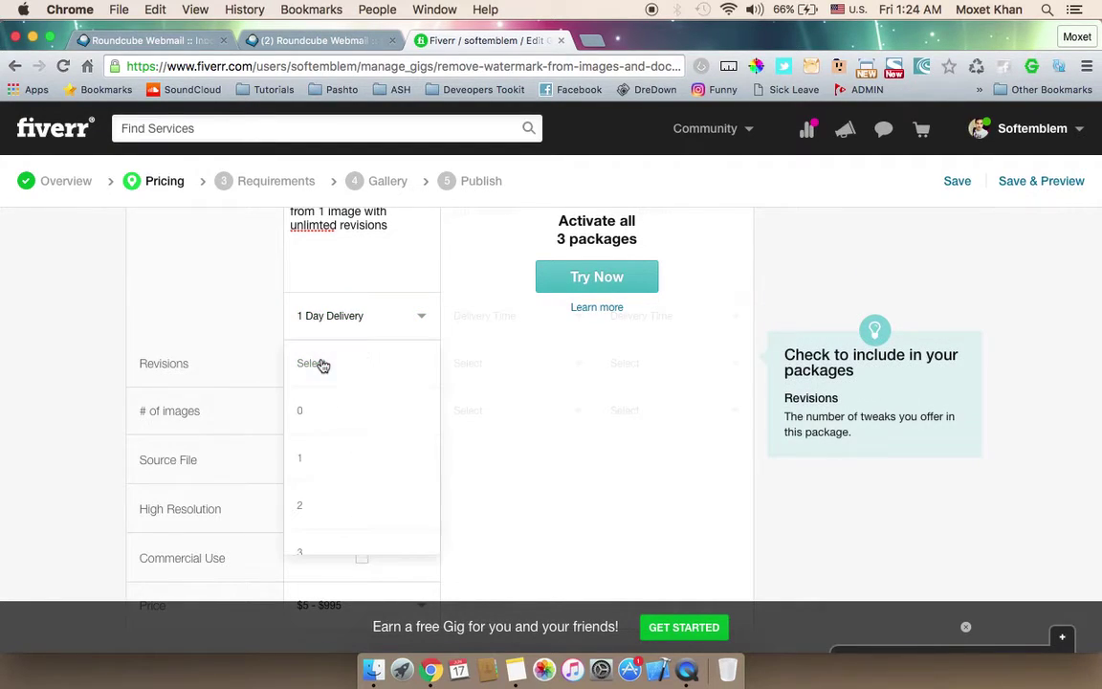
pyautogui.scroll(-8, 341, 449)
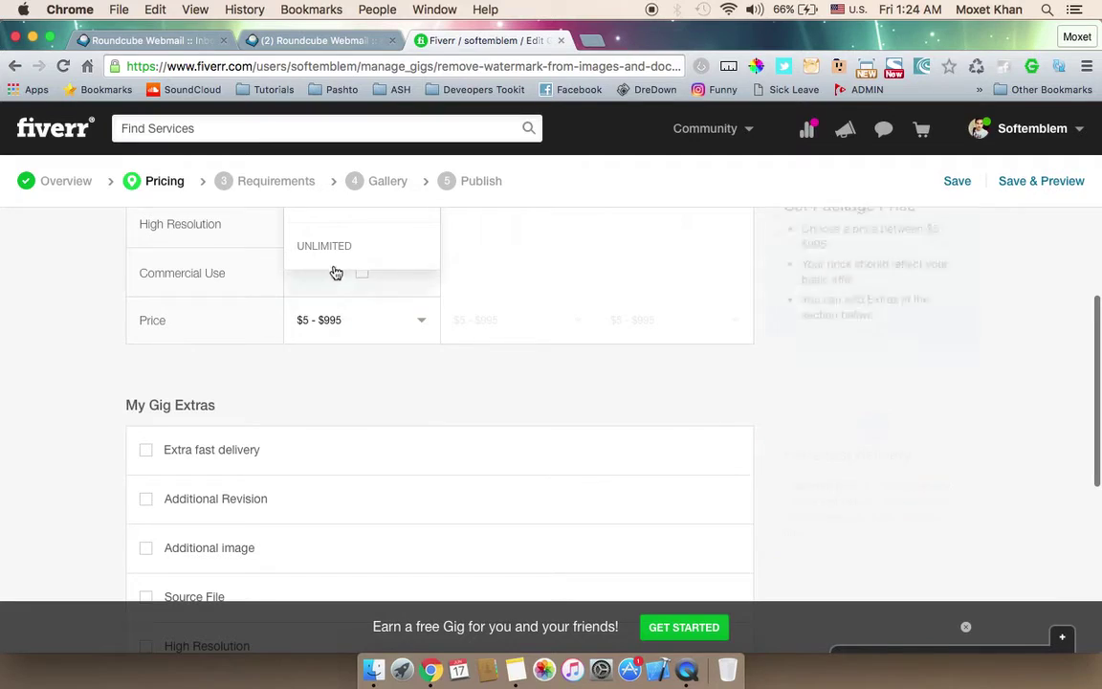
pyautogui.click(337, 258)
pyautogui.scroll(5, 96, 408)
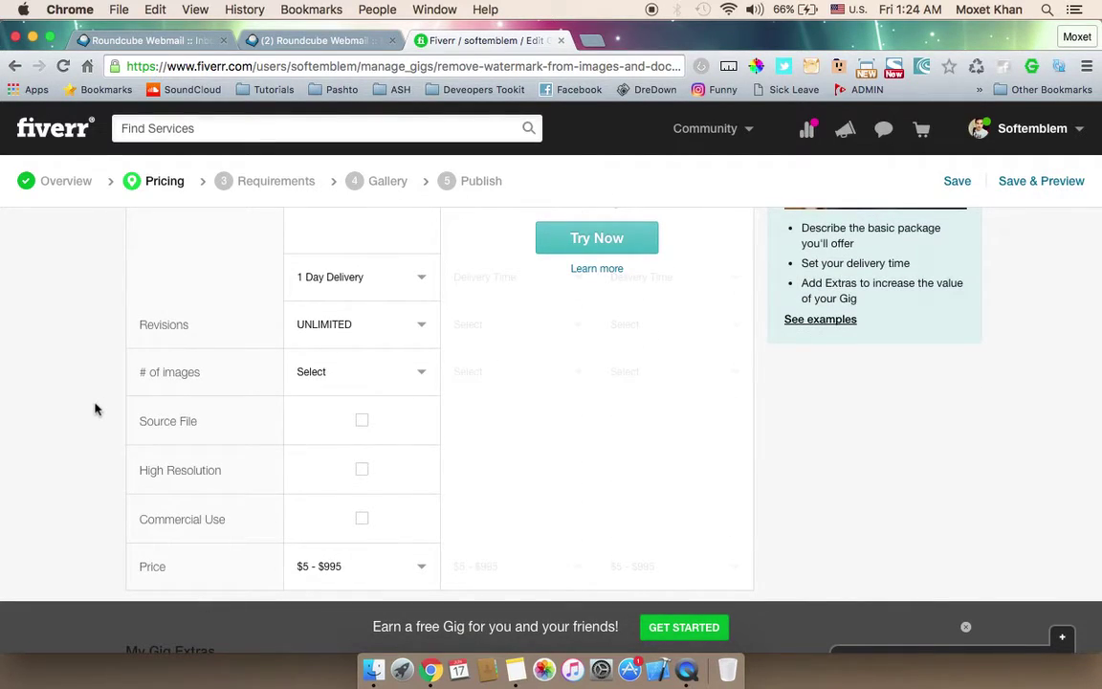
pyautogui.click(354, 373)
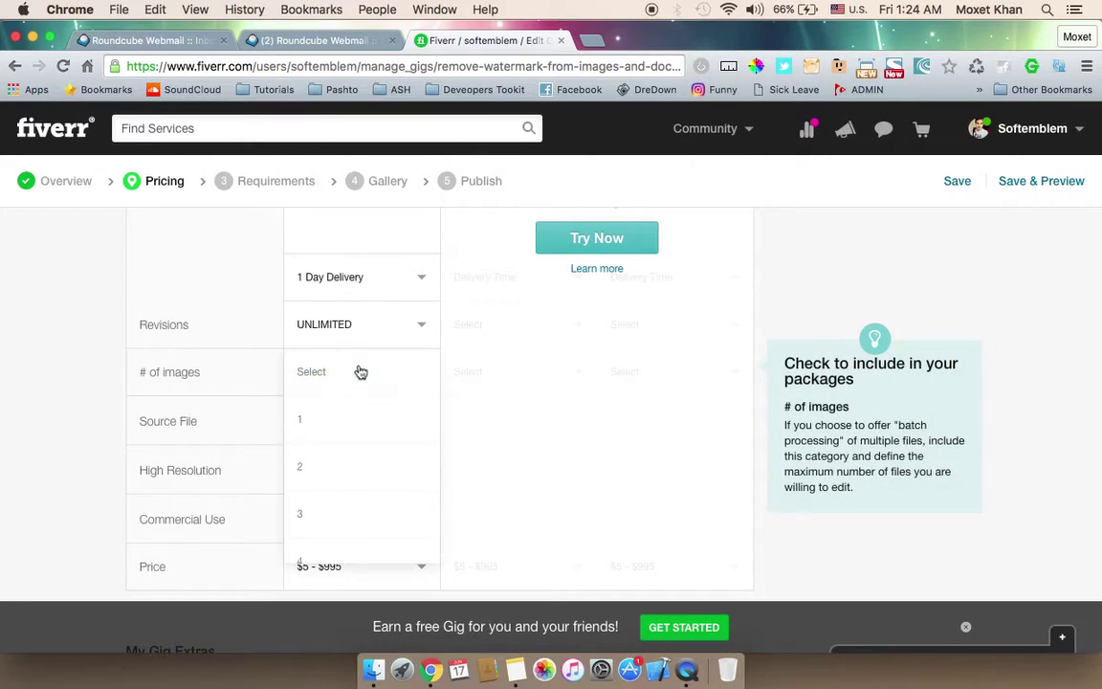
pyautogui.click(308, 425)
pyautogui.click(362, 424)
# Step: Price the package at $5 and save the pricing
pyautogui.scroll(-4, 82, 470)
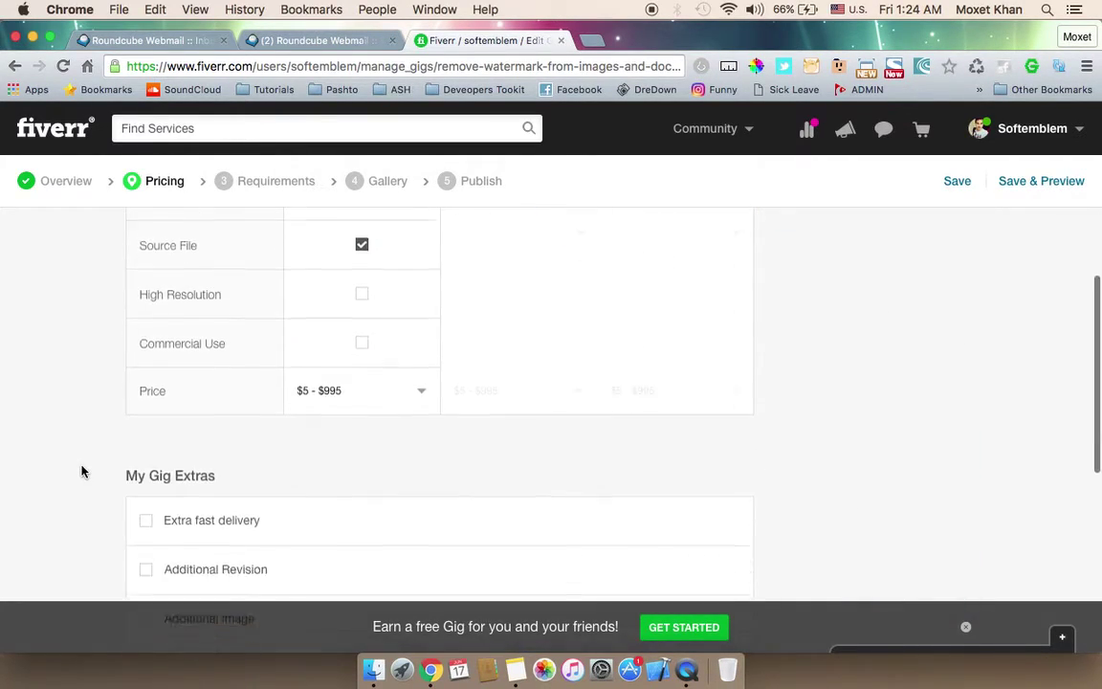
pyautogui.click(352, 393)
pyautogui.click(316, 375)
pyautogui.click(47, 423)
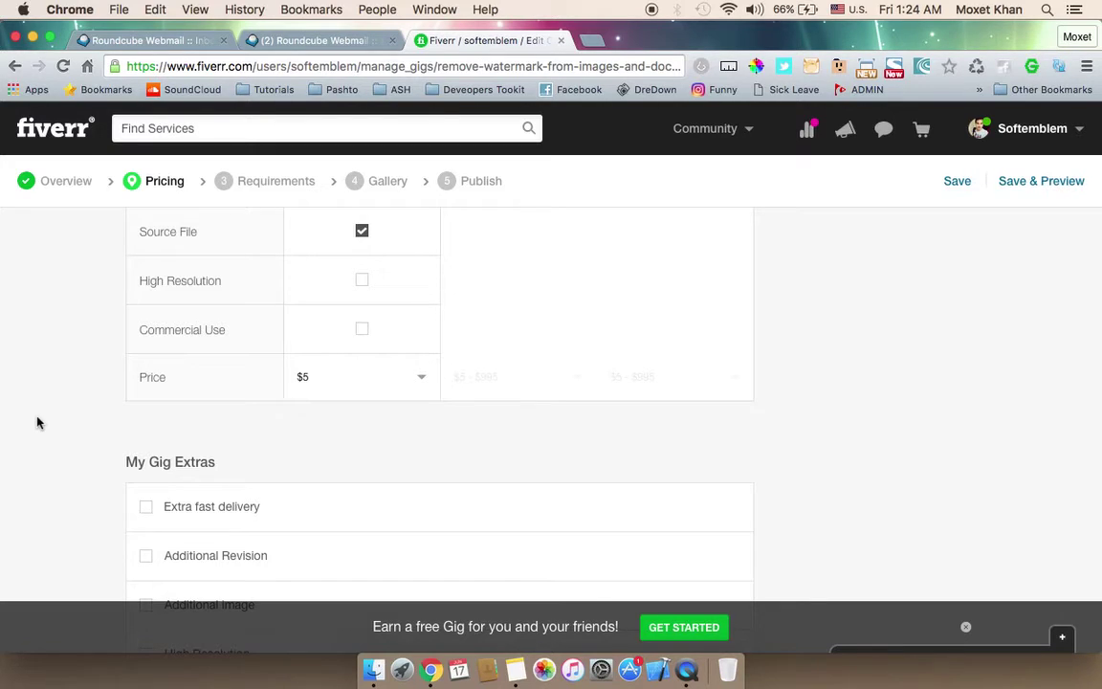
pyautogui.scroll(-3, 38, 422)
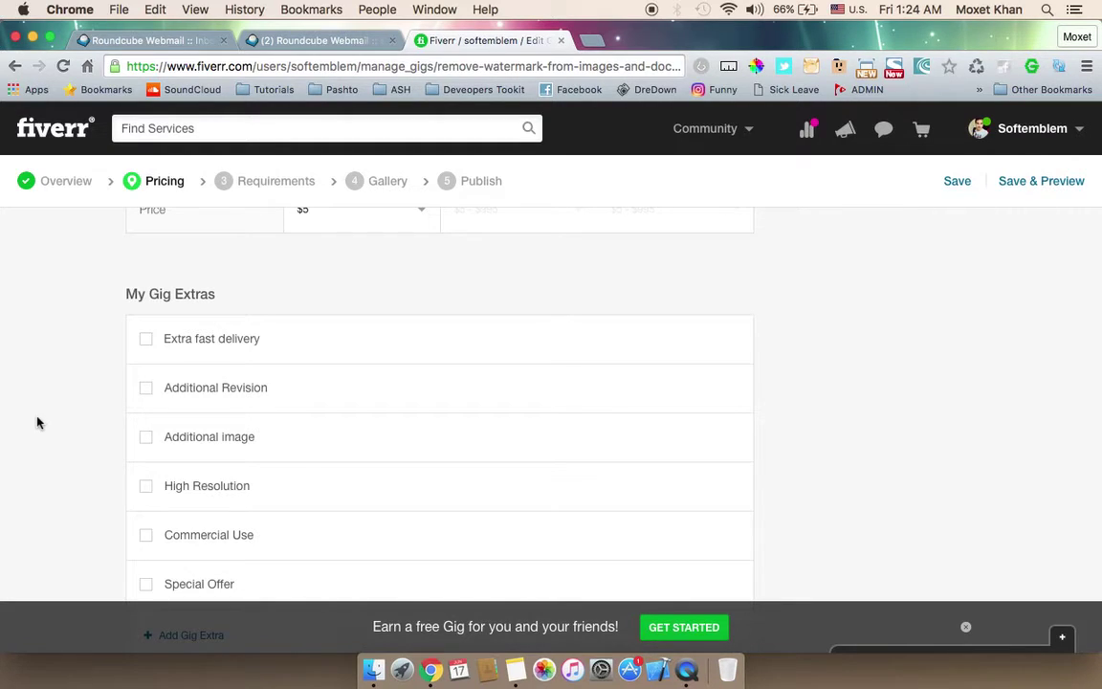
pyautogui.scroll(-1, 37, 422)
pyautogui.scroll(-3, 38, 422)
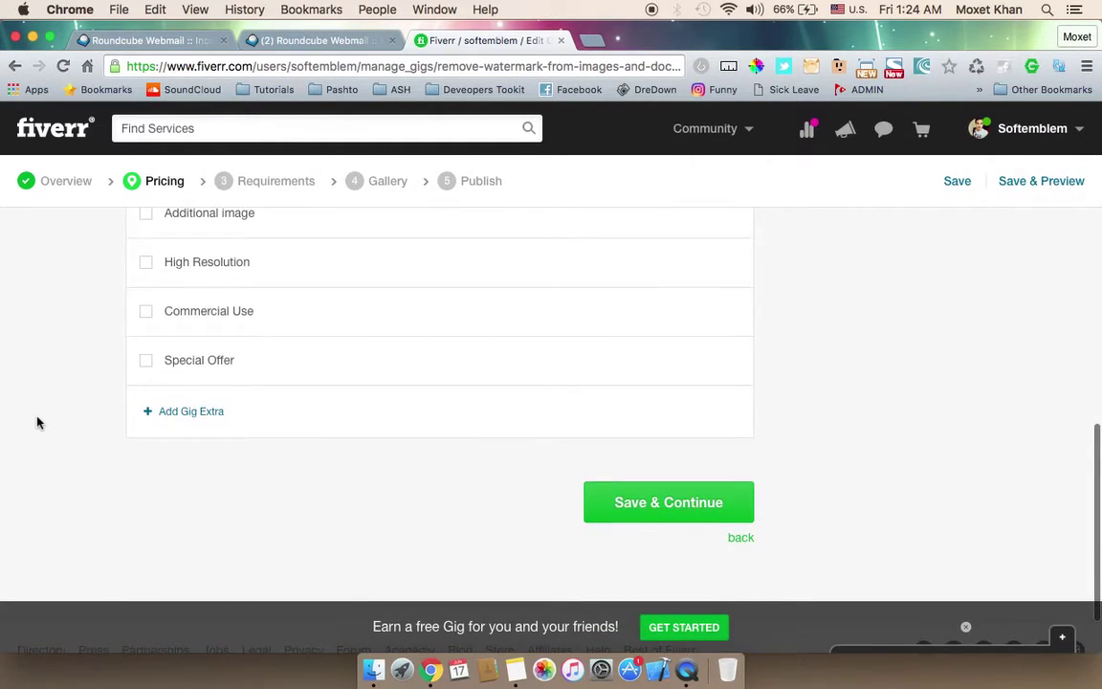
pyautogui.click(706, 502)
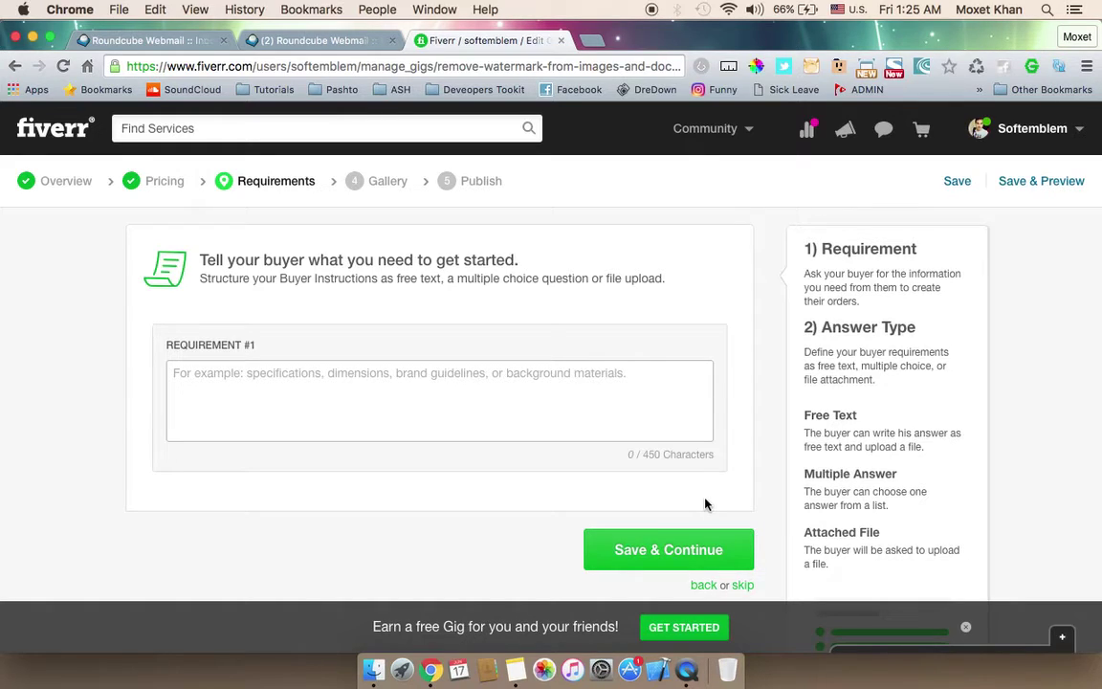
# Step: Skip the Requirements step without adding any buyer requirement
pyautogui.scroll(-2, 717, 516)
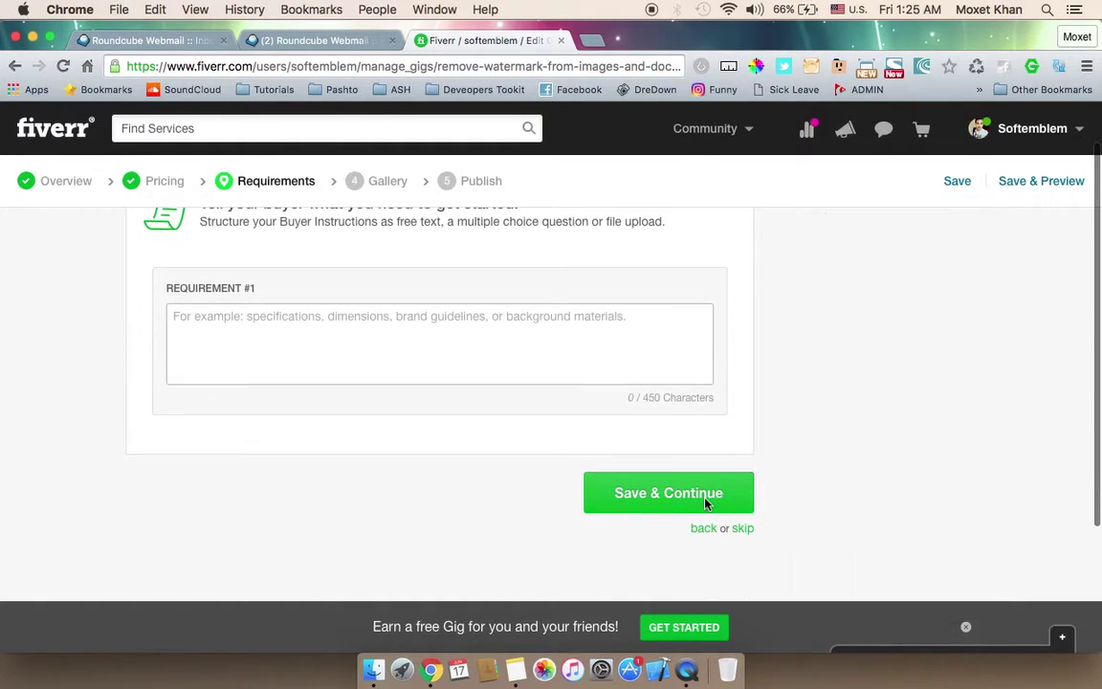
pyautogui.click(743, 535)
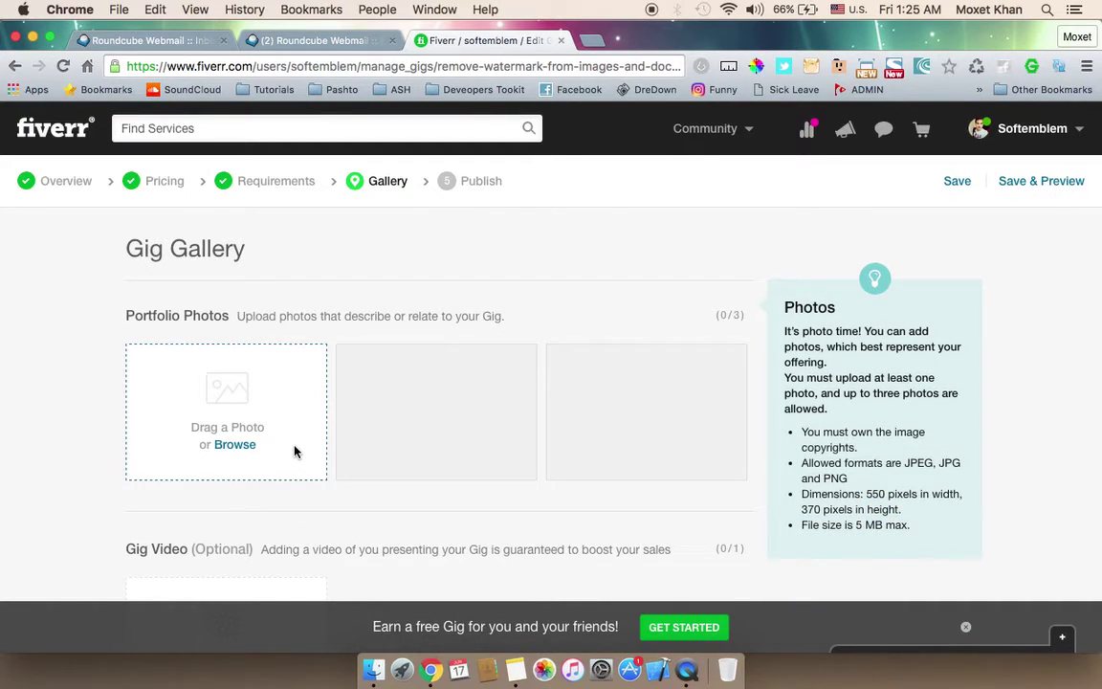
# Step: Upload maxresdefault.jpg from the Desktop as the gig's primary portfolio photo
pyautogui.click(243, 446)
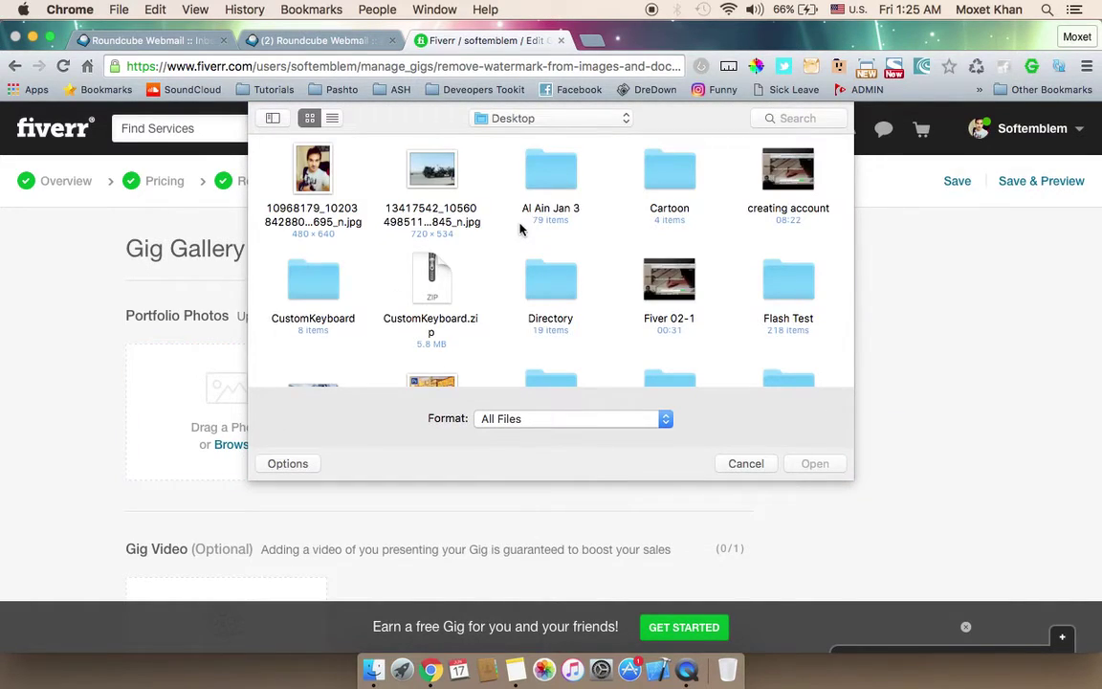
pyautogui.scroll(-2, 495, 256)
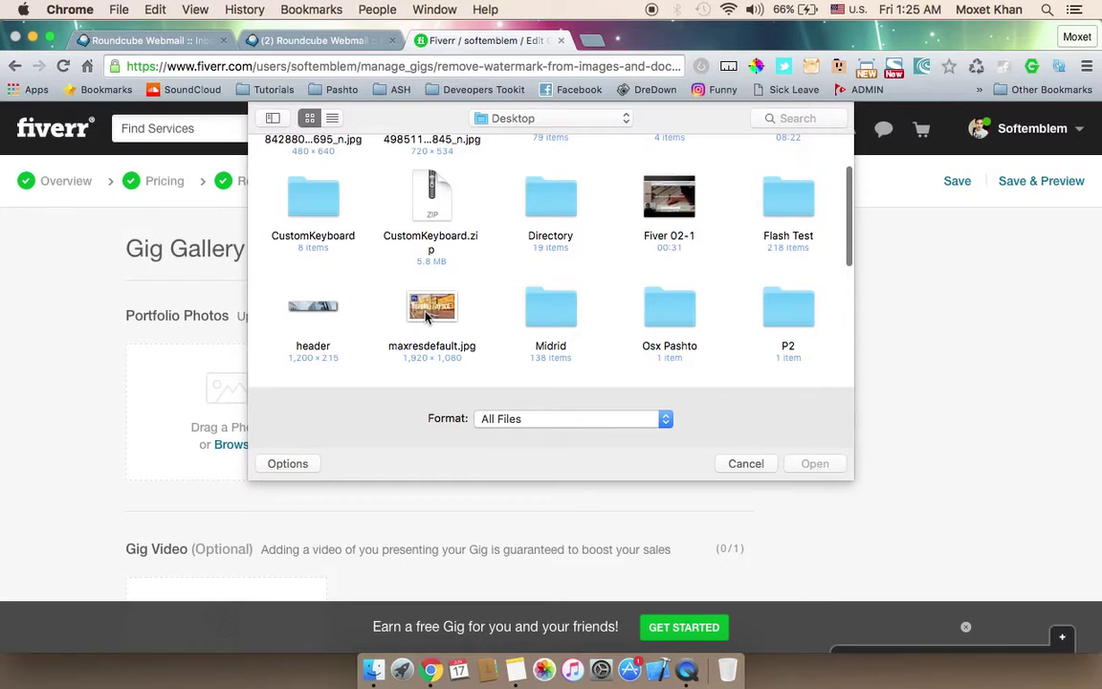
pyautogui.doubleClick(426, 311)
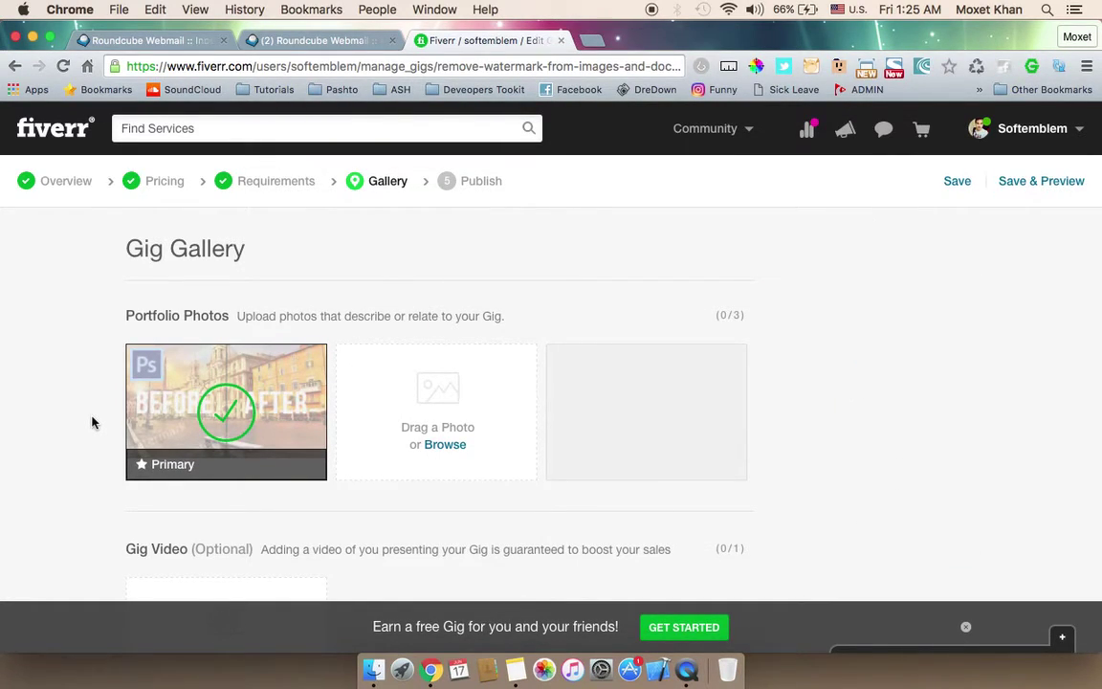
pyautogui.scroll(-3, 92, 421)
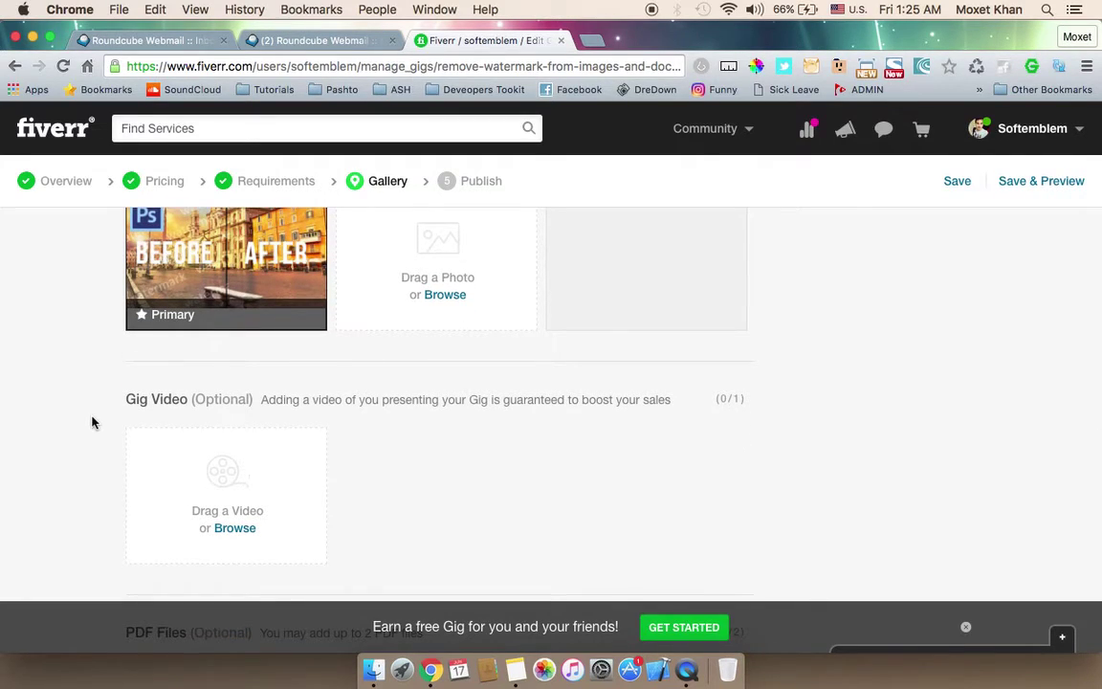
pyautogui.scroll(1, 95, 401)
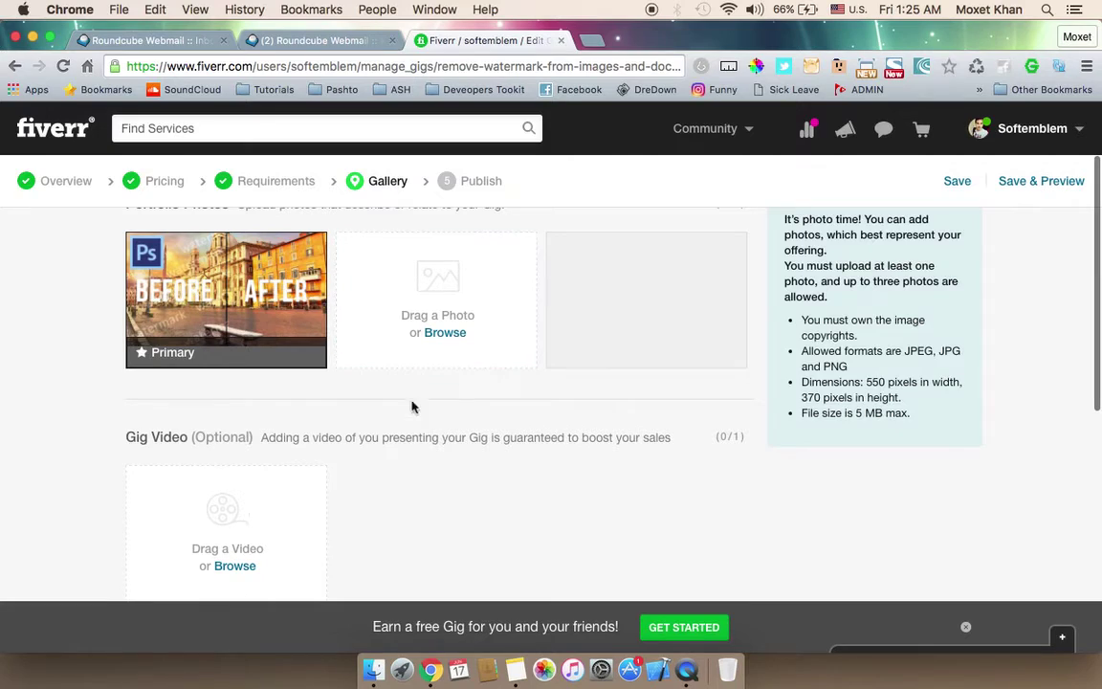
pyautogui.moveTo(251, 309)
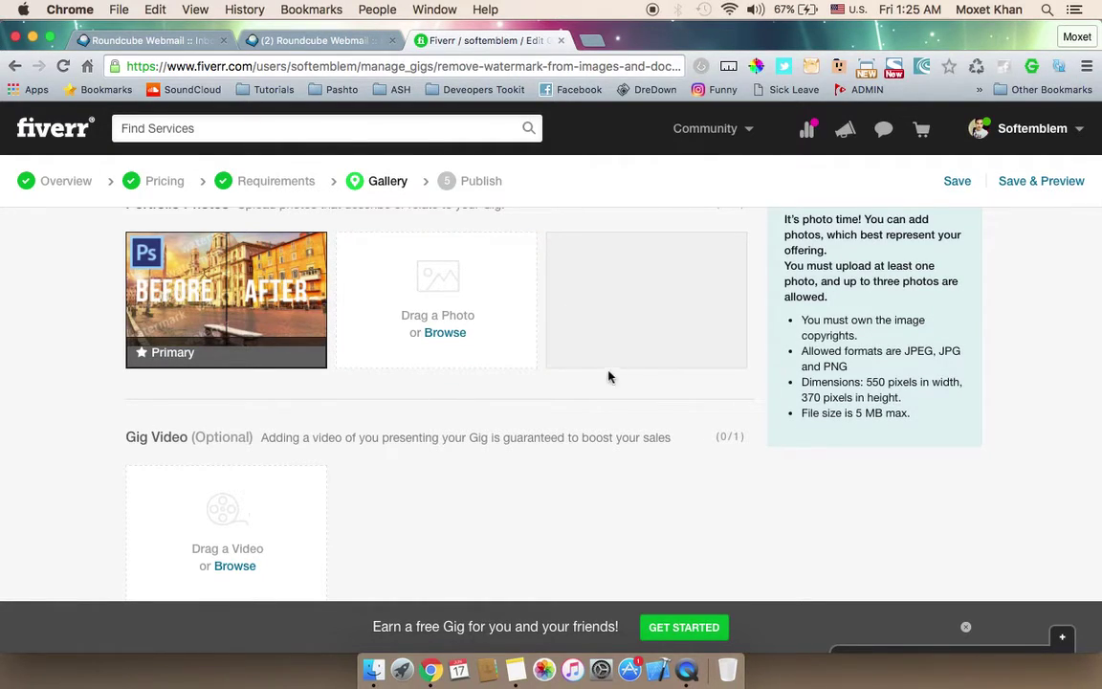
pyautogui.scroll(-3, 197, 423)
pyautogui.scroll(-3, 197, 423)
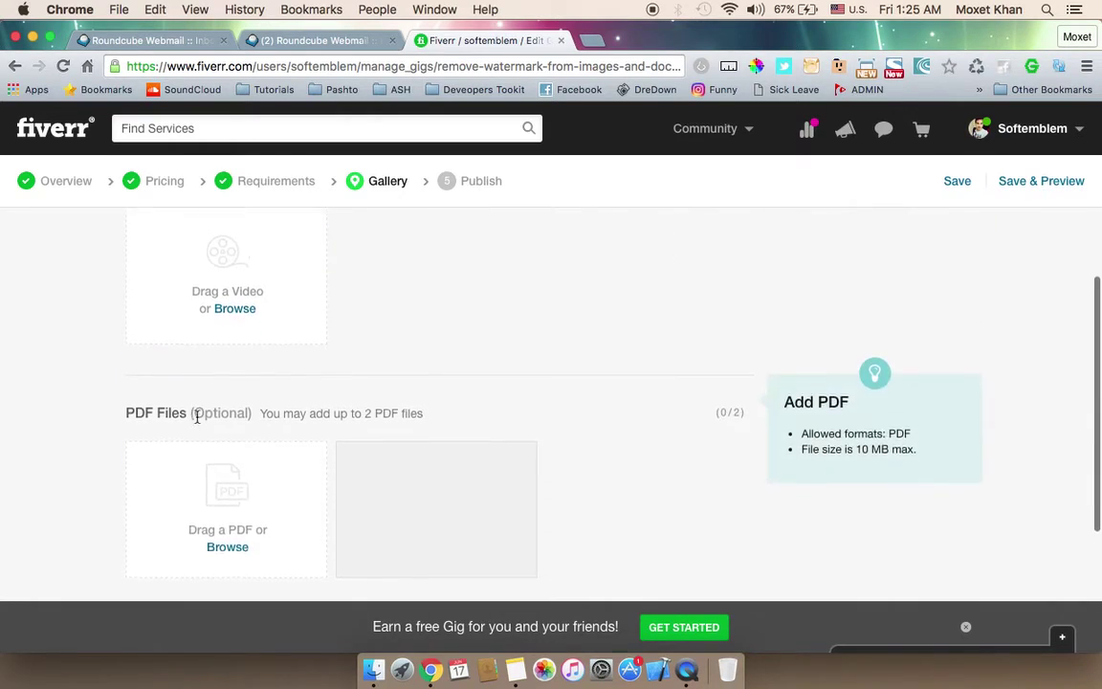
pyautogui.scroll(3, 197, 423)
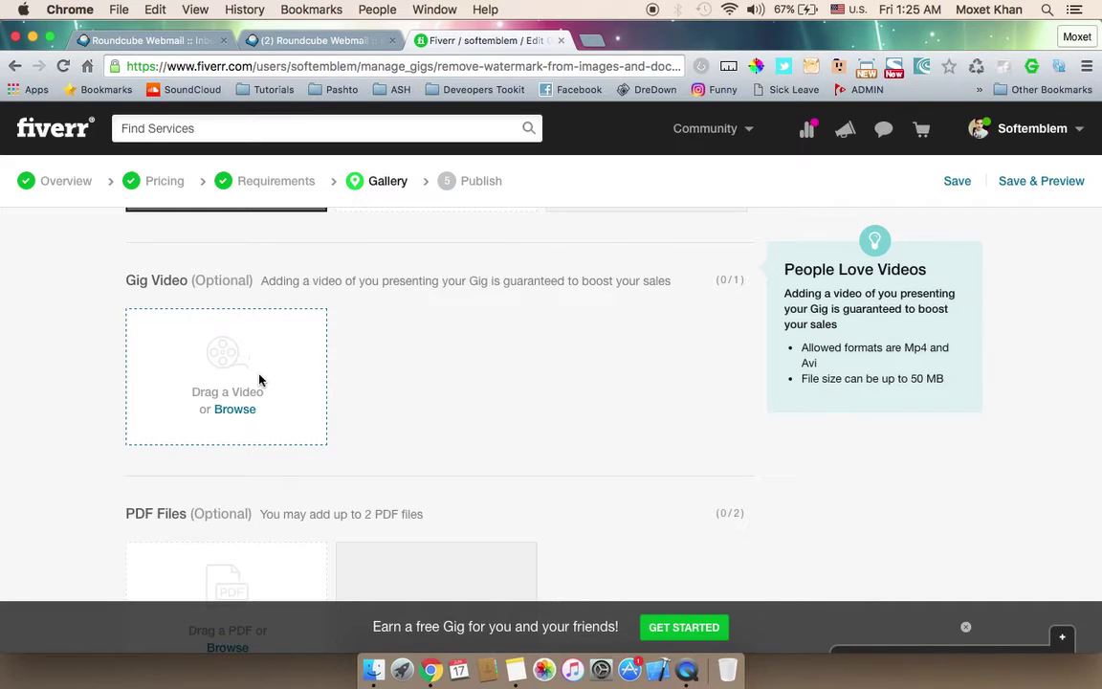
pyautogui.scroll(-5, 258, 380)
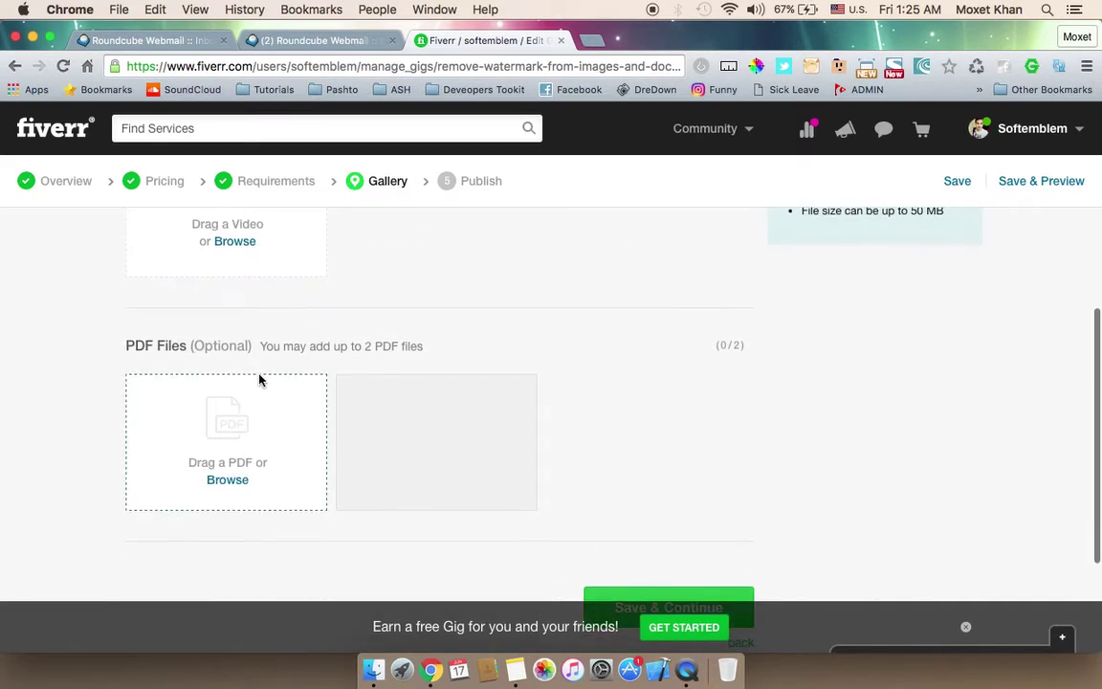